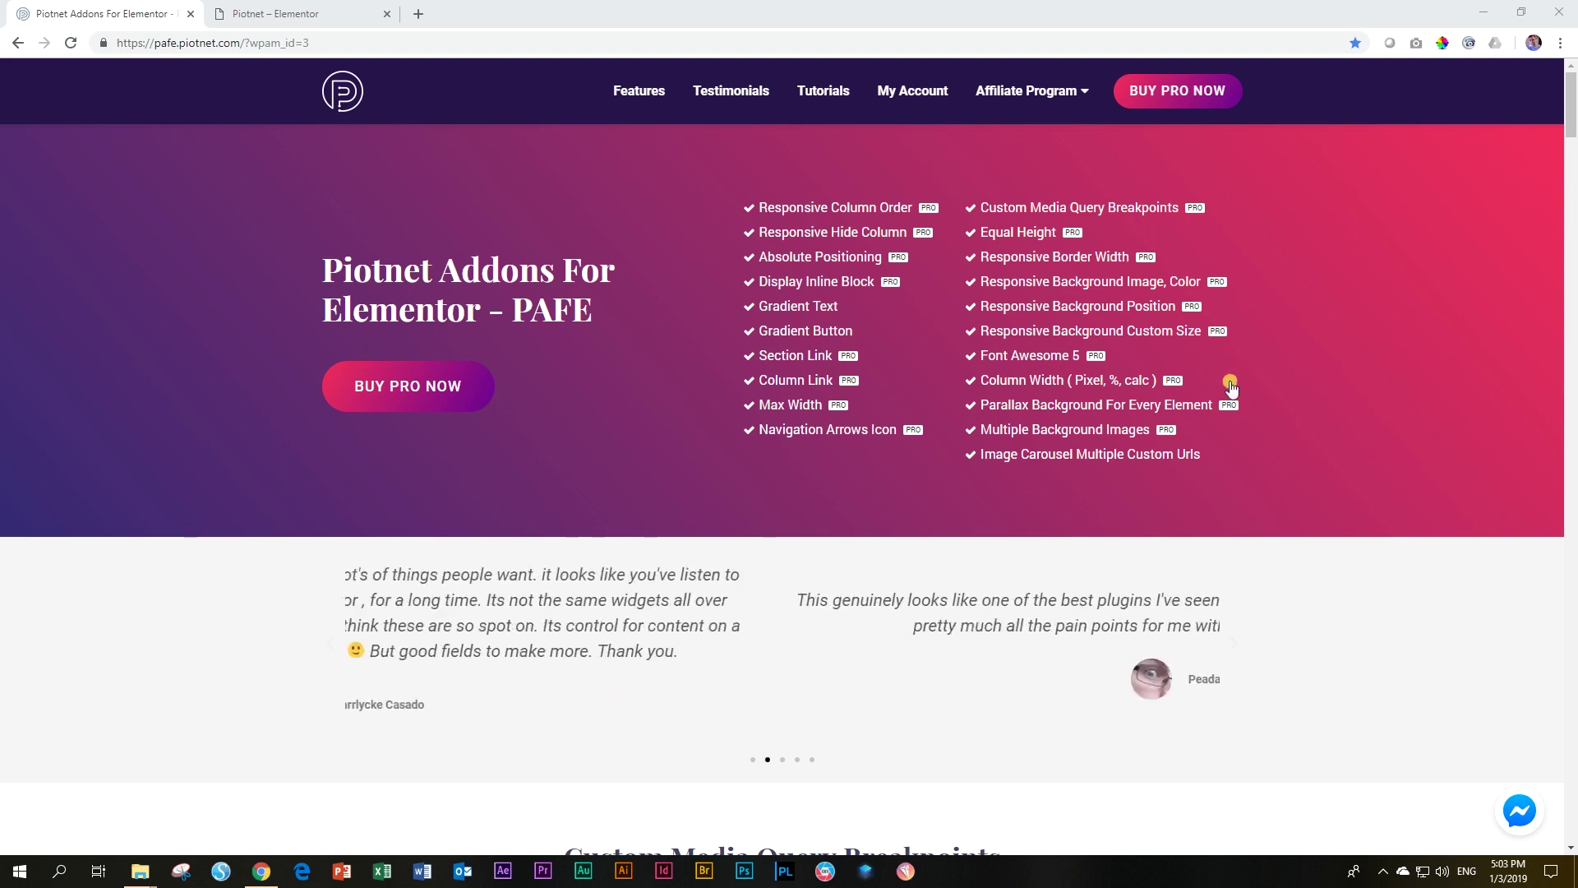
- Open the 'Parallax Background For Every Element' demo and scroll around it
{"action": "left_click", "coordinate": [1169, 404]}
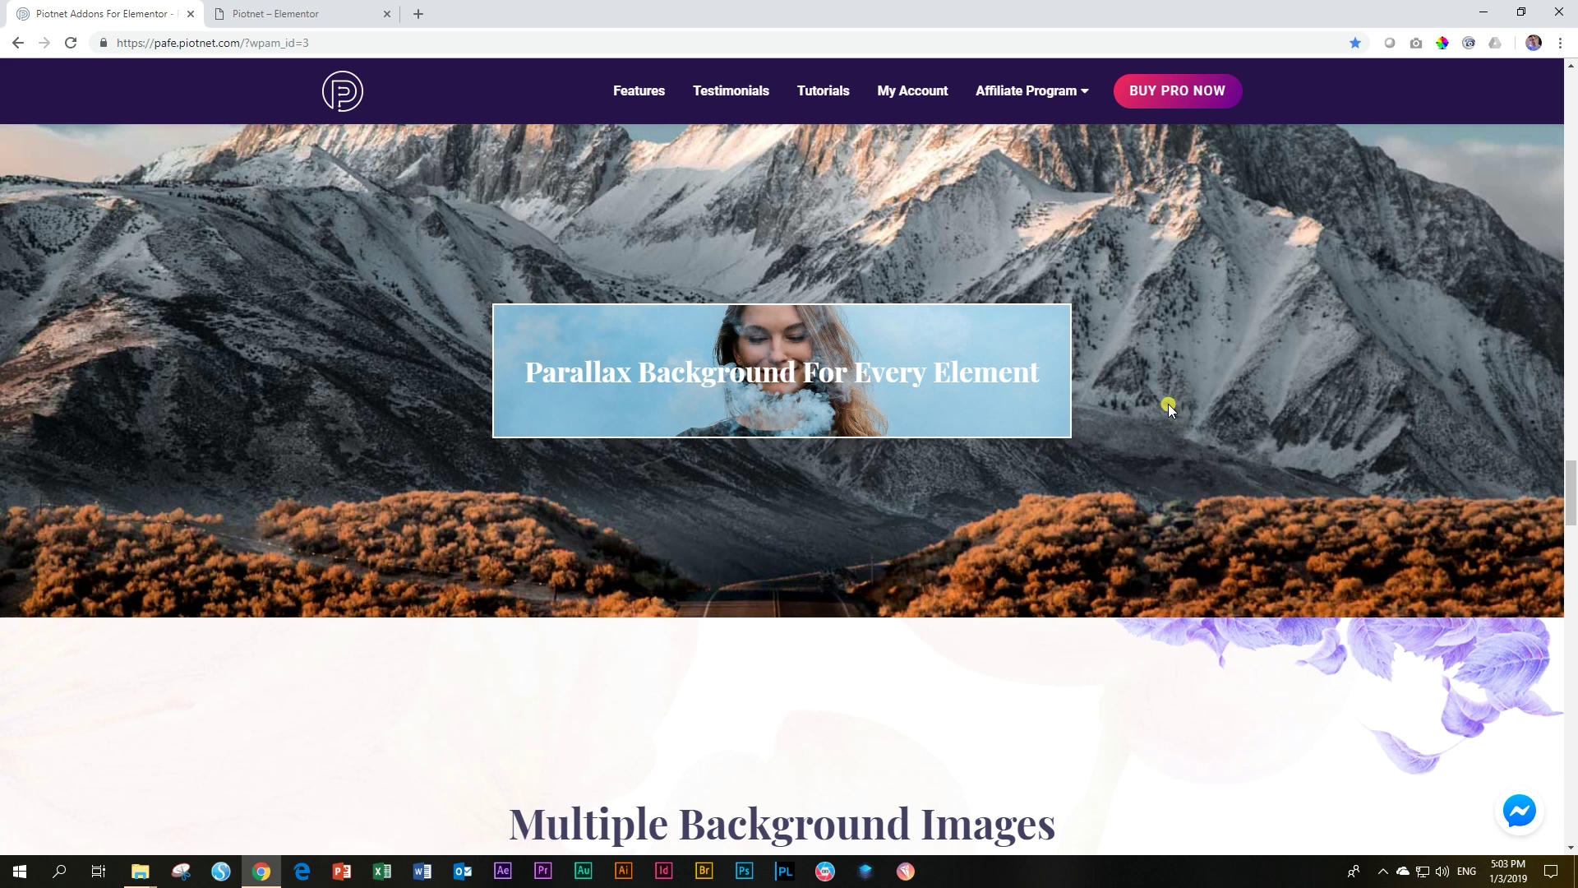
{"action": "scroll", "coordinate": [1167, 403], "scroll_direction": "up", "scroll_amount": 2}
{"action": "scroll", "coordinate": [1169, 404], "scroll_direction": "down", "scroll_amount": 2}
{"action": "scroll", "coordinate": [1169, 406], "scroll_direction": "up", "scroll_amount": 2}
{"action": "scroll", "coordinate": [1170, 411], "scroll_direction": "down", "scroll_amount": 1}
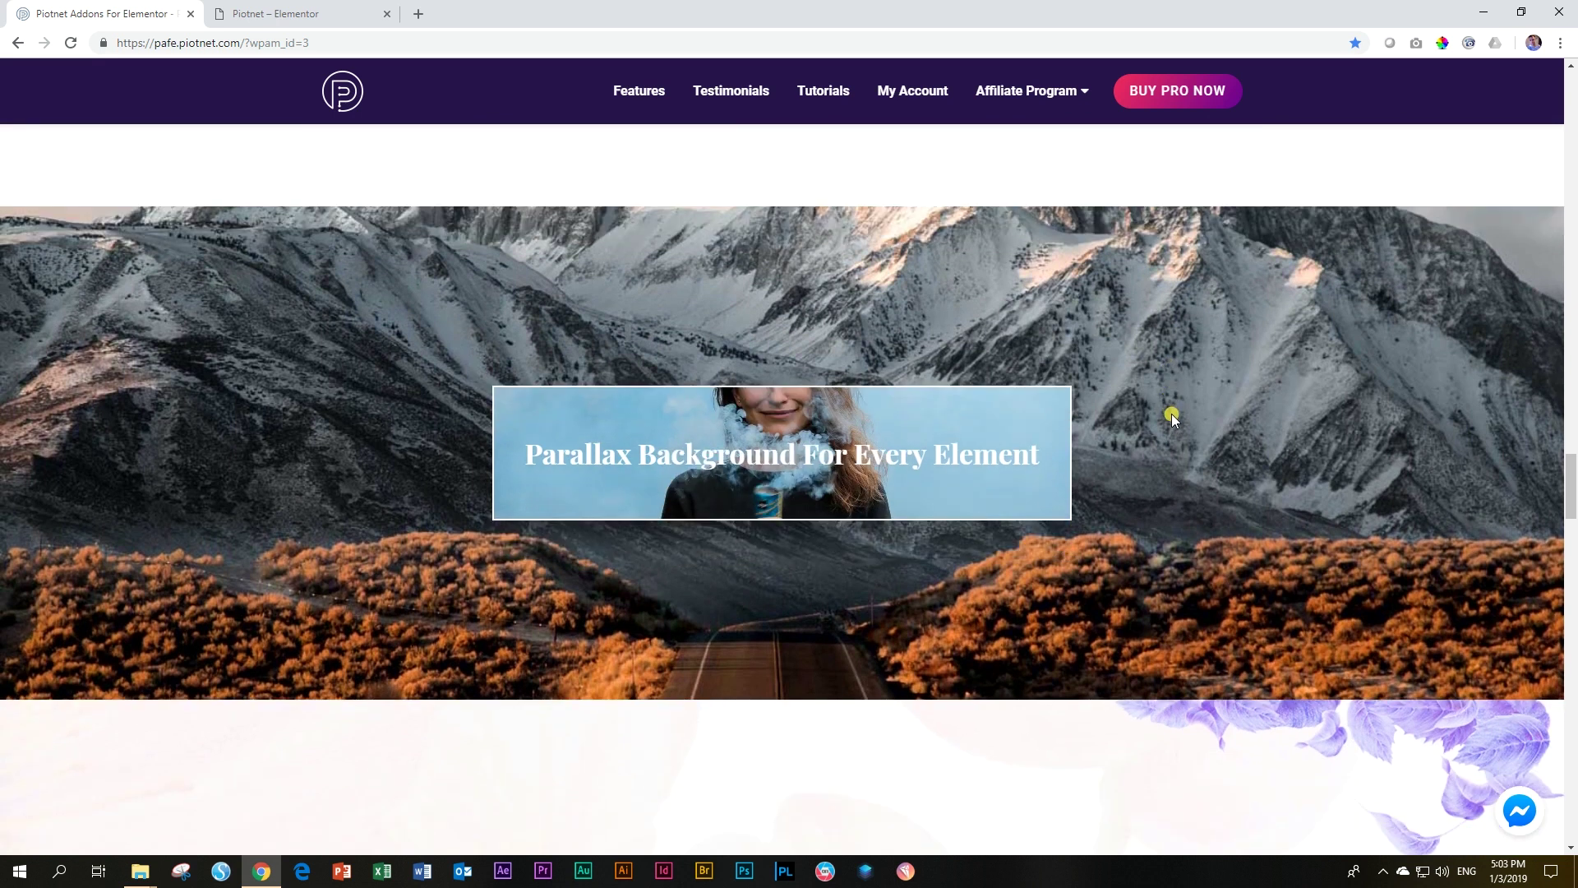
{"action": "scroll", "coordinate": [1171, 412], "scroll_direction": "down", "scroll_amount": 1}
{"action": "scroll", "coordinate": [1170, 415], "scroll_direction": "up", "scroll_amount": 1}
- Scroll down to the Pricing section showing the $25 Personal and $50 Unlimited plans
{"action": "scroll", "coordinate": [1170, 417], "scroll_direction": "down", "scroll_amount": 15}
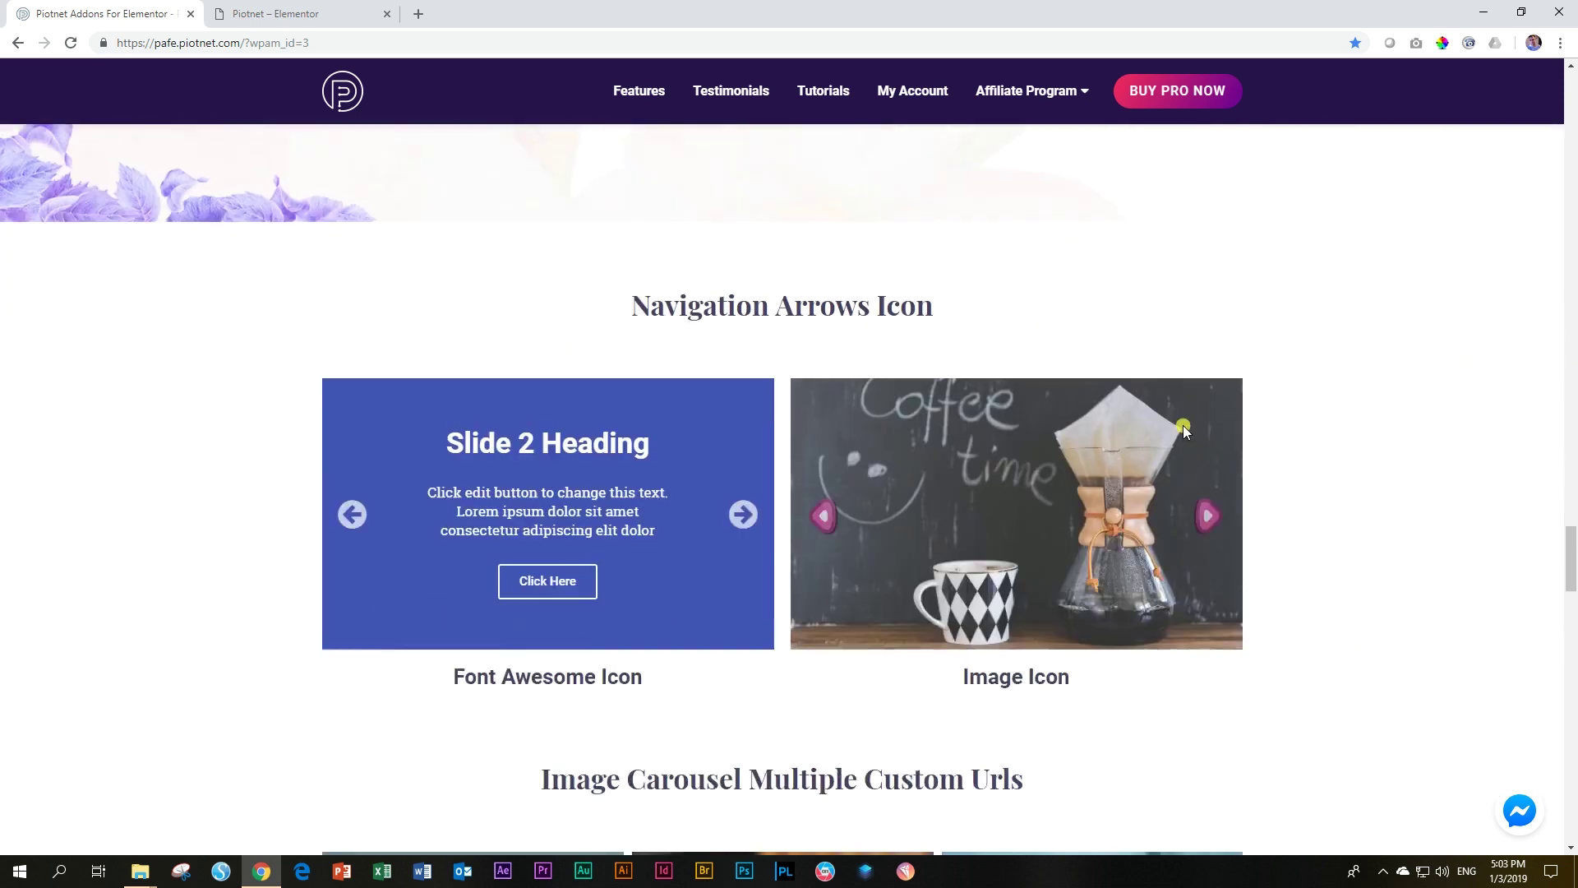
{"action": "scroll", "coordinate": [1182, 432], "scroll_direction": "down", "scroll_amount": 20}
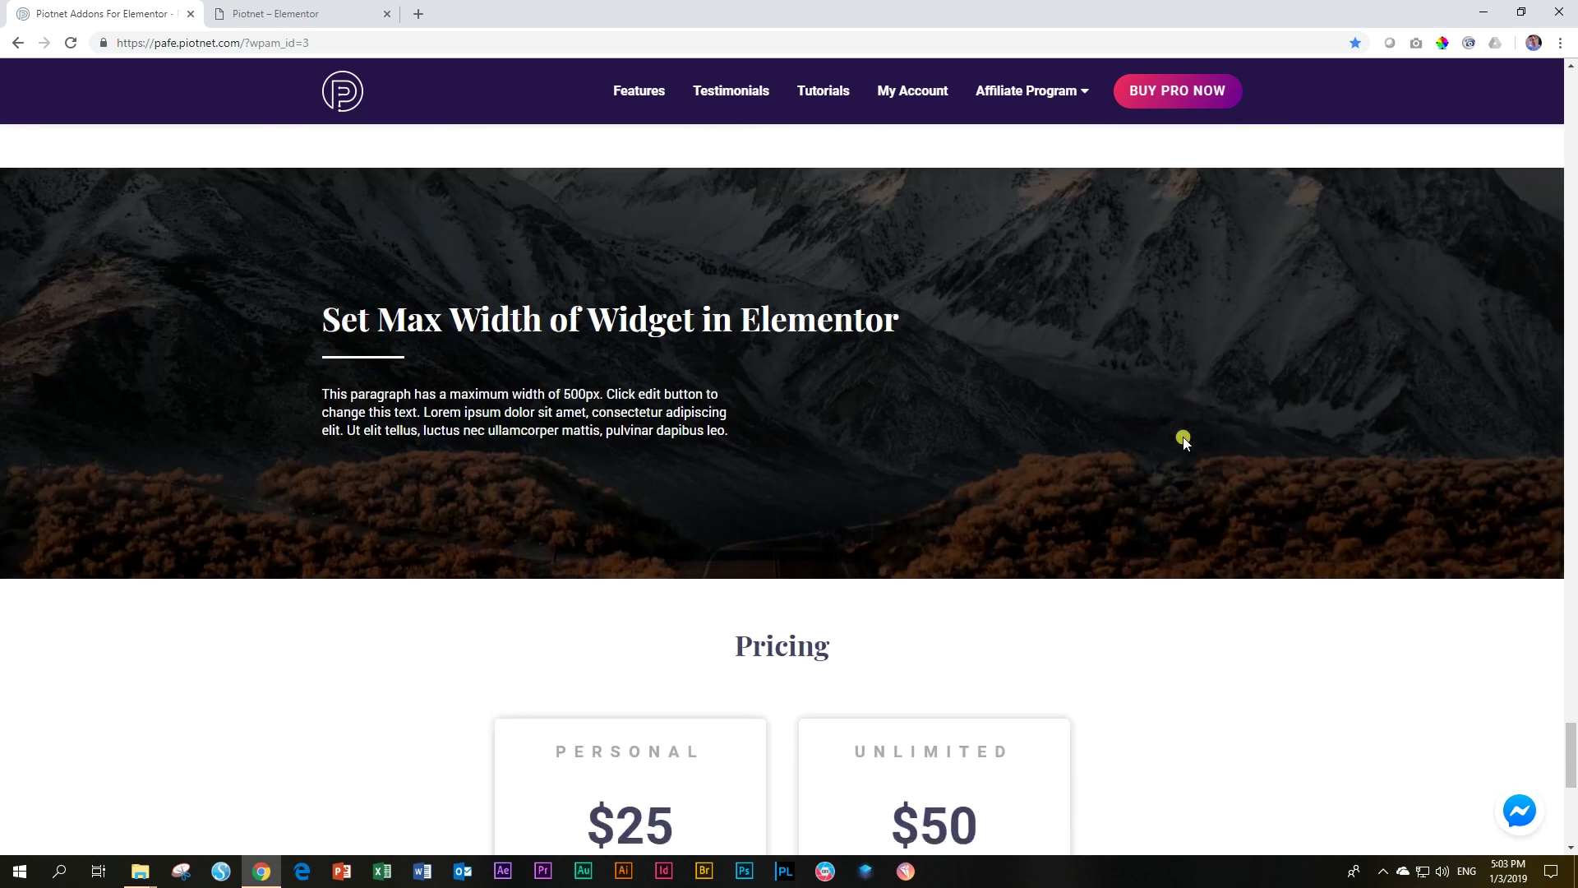
{"action": "scroll", "coordinate": [1184, 441], "scroll_direction": "up", "scroll_amount": 2}
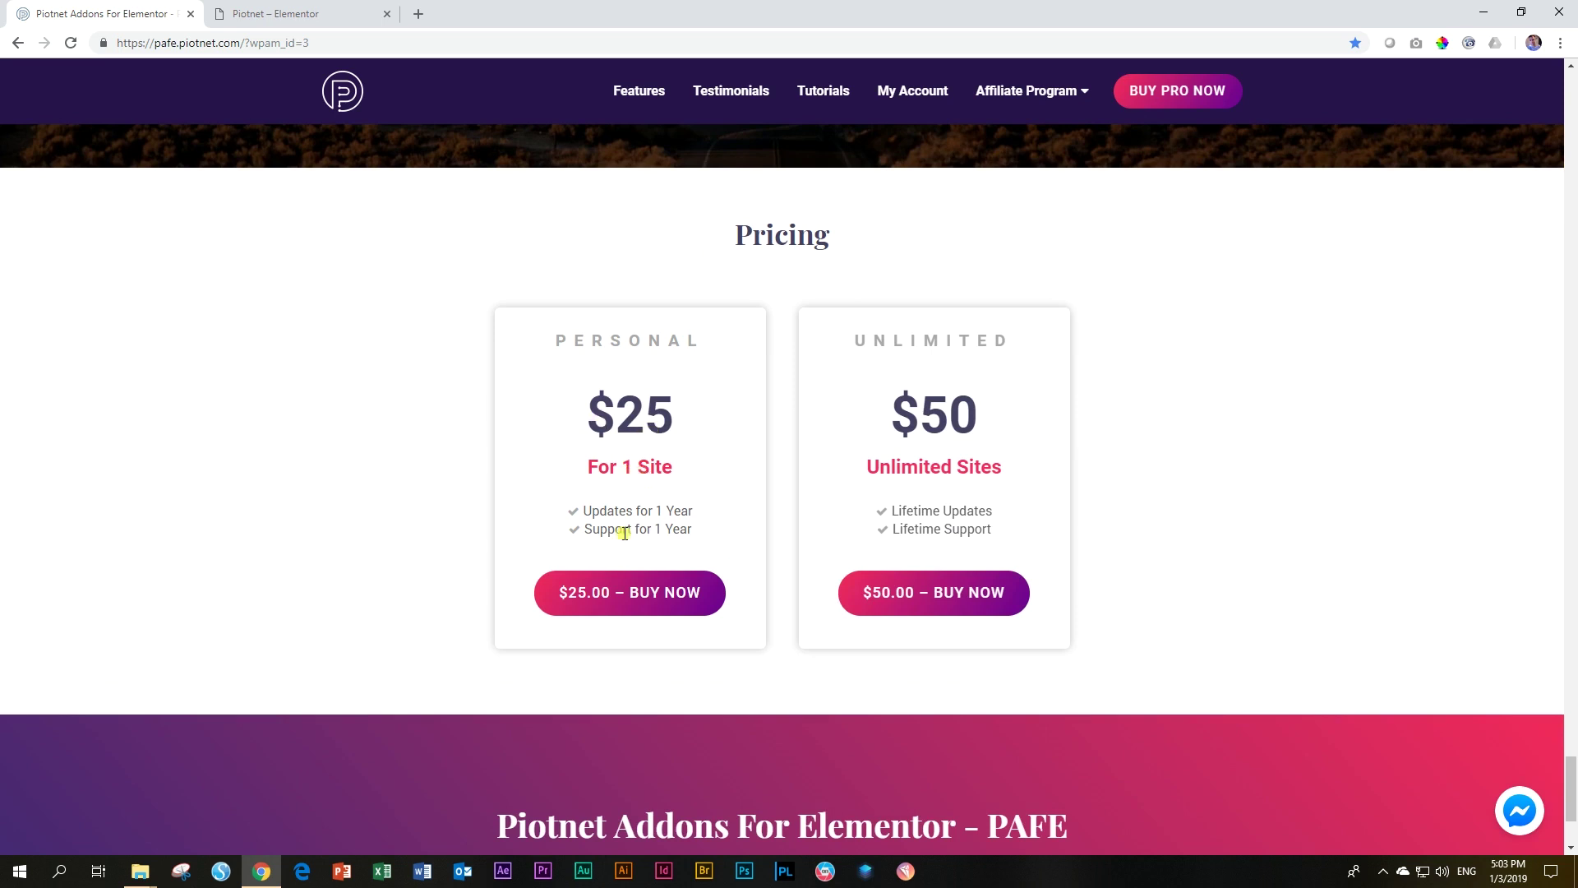
- Highlight the $25 Personal and $50 Unlimited plan prices, then clear the selection
{"action": "left_click_drag", "start_coordinate": [618, 414], "coordinate": [677, 419]}
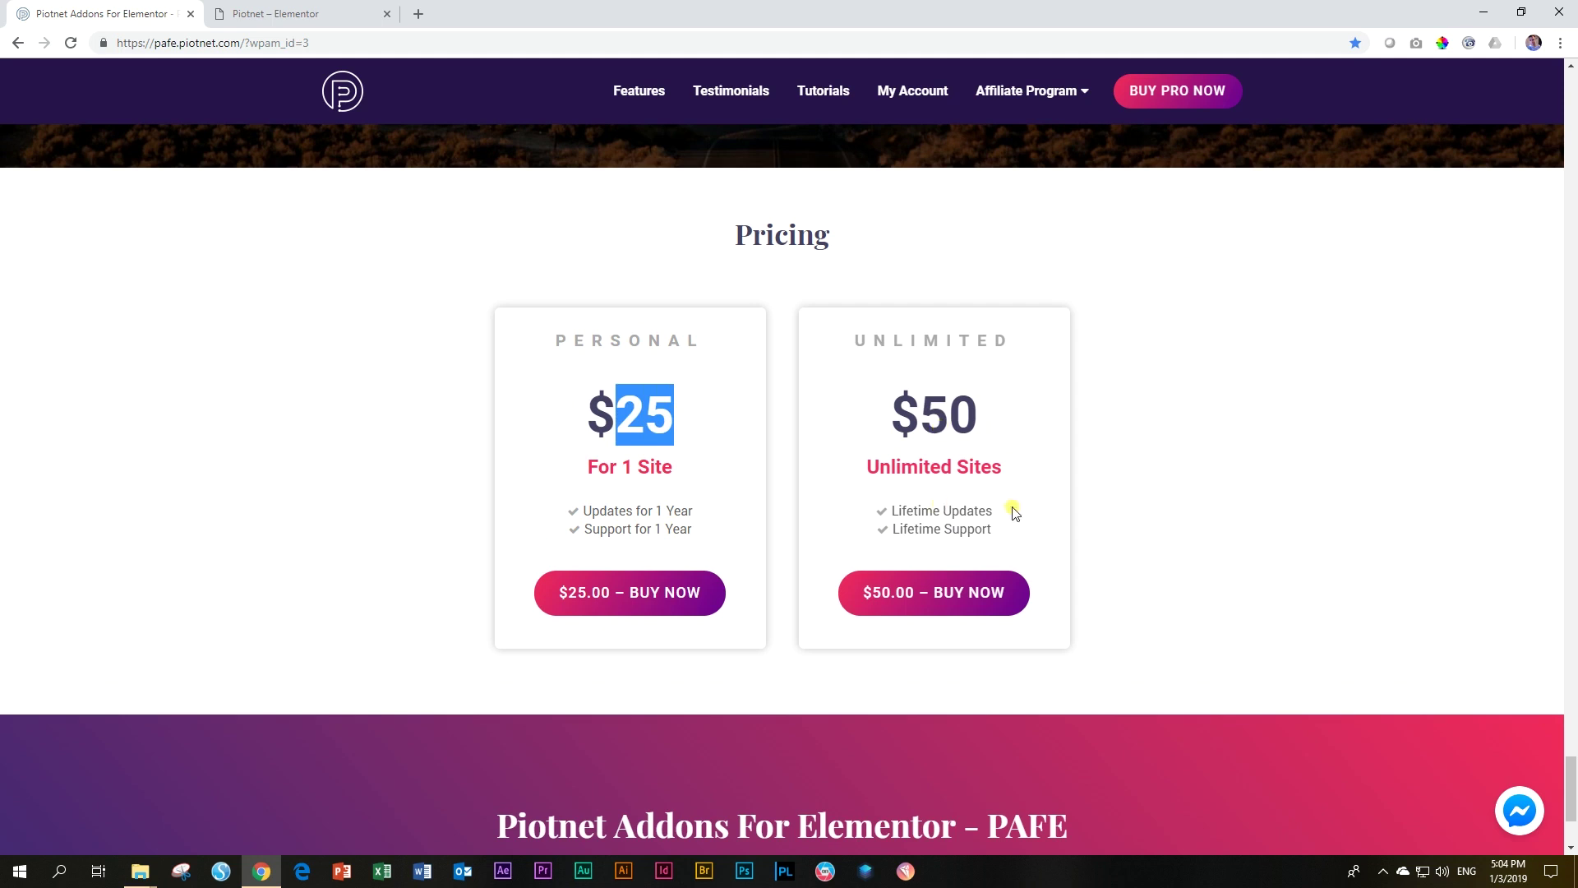
{"action": "left_click_drag", "start_coordinate": [913, 411], "coordinate": [984, 413]}
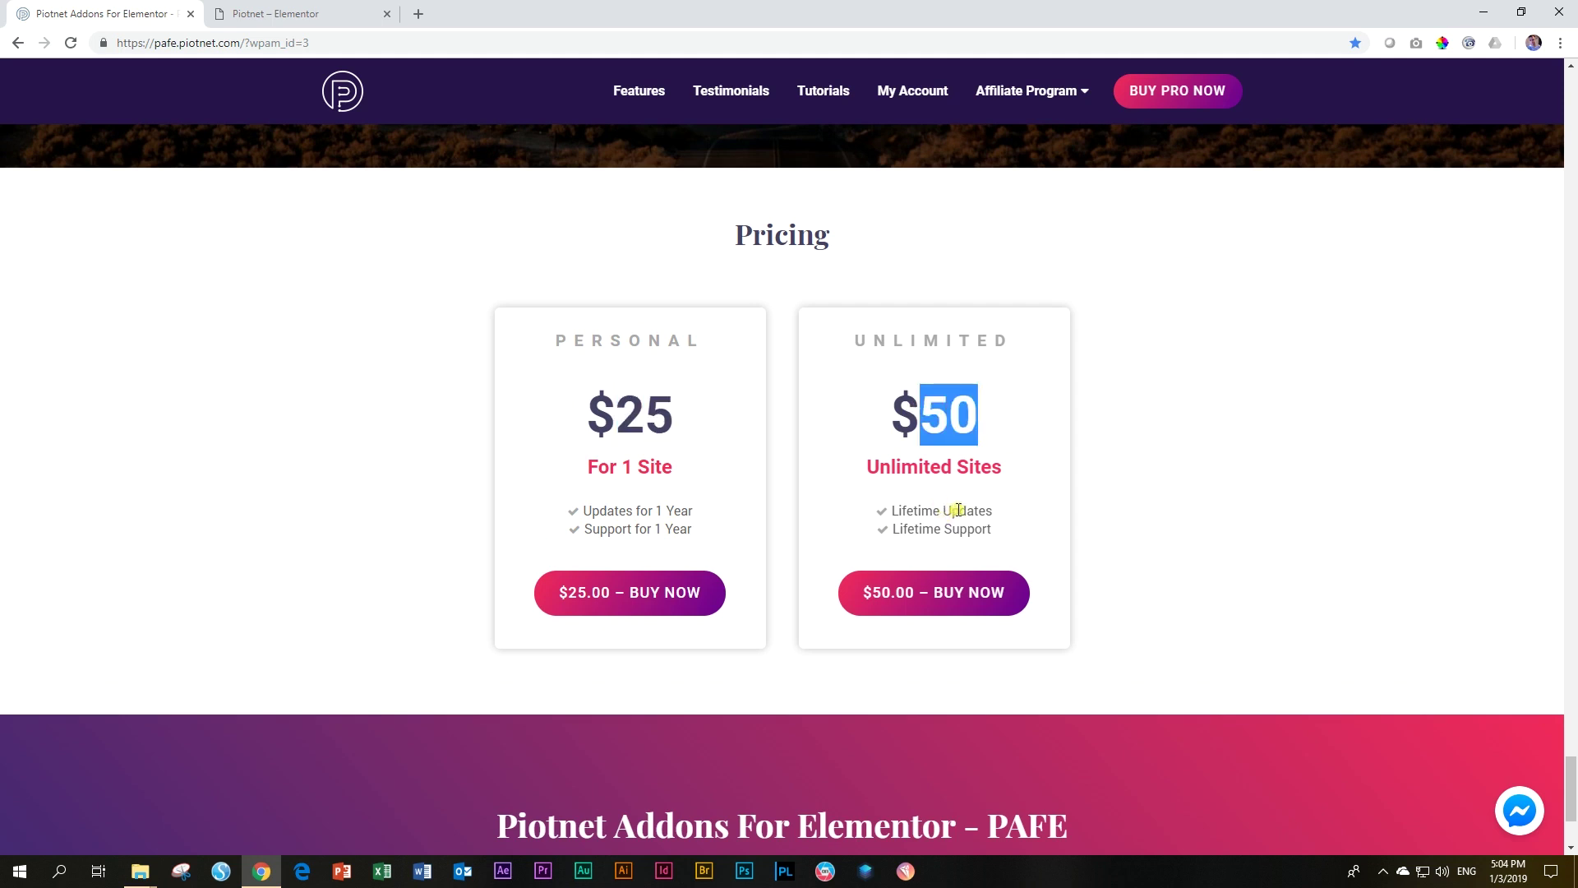
{"action": "left_click", "coordinate": [1062, 438]}
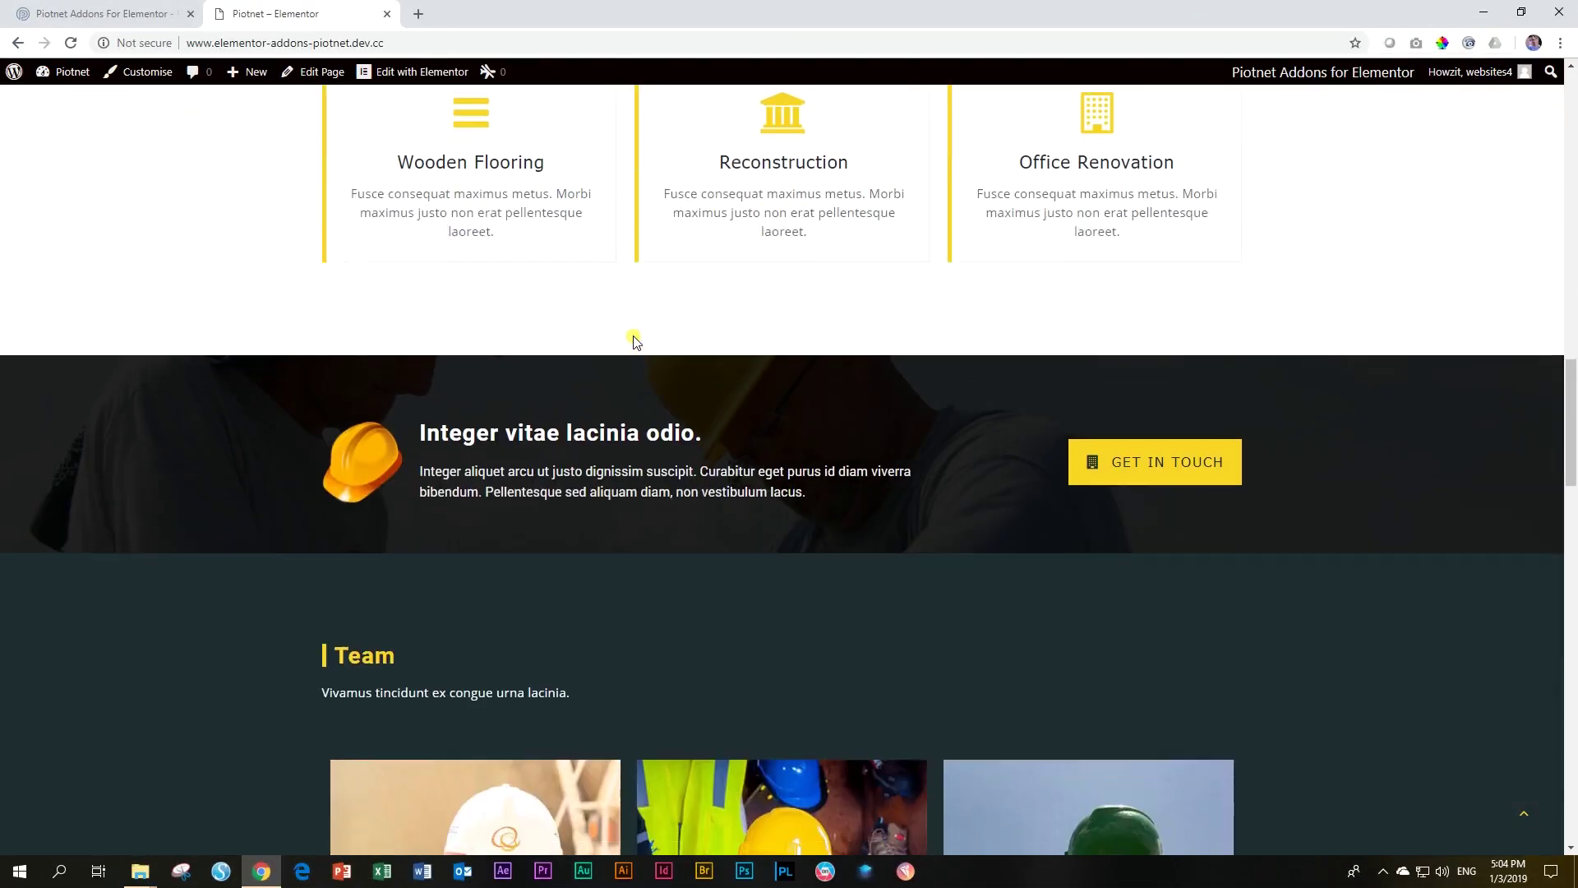
{"action": "scroll", "coordinate": [635, 341], "scroll_direction": "down", "scroll_amount": 14}
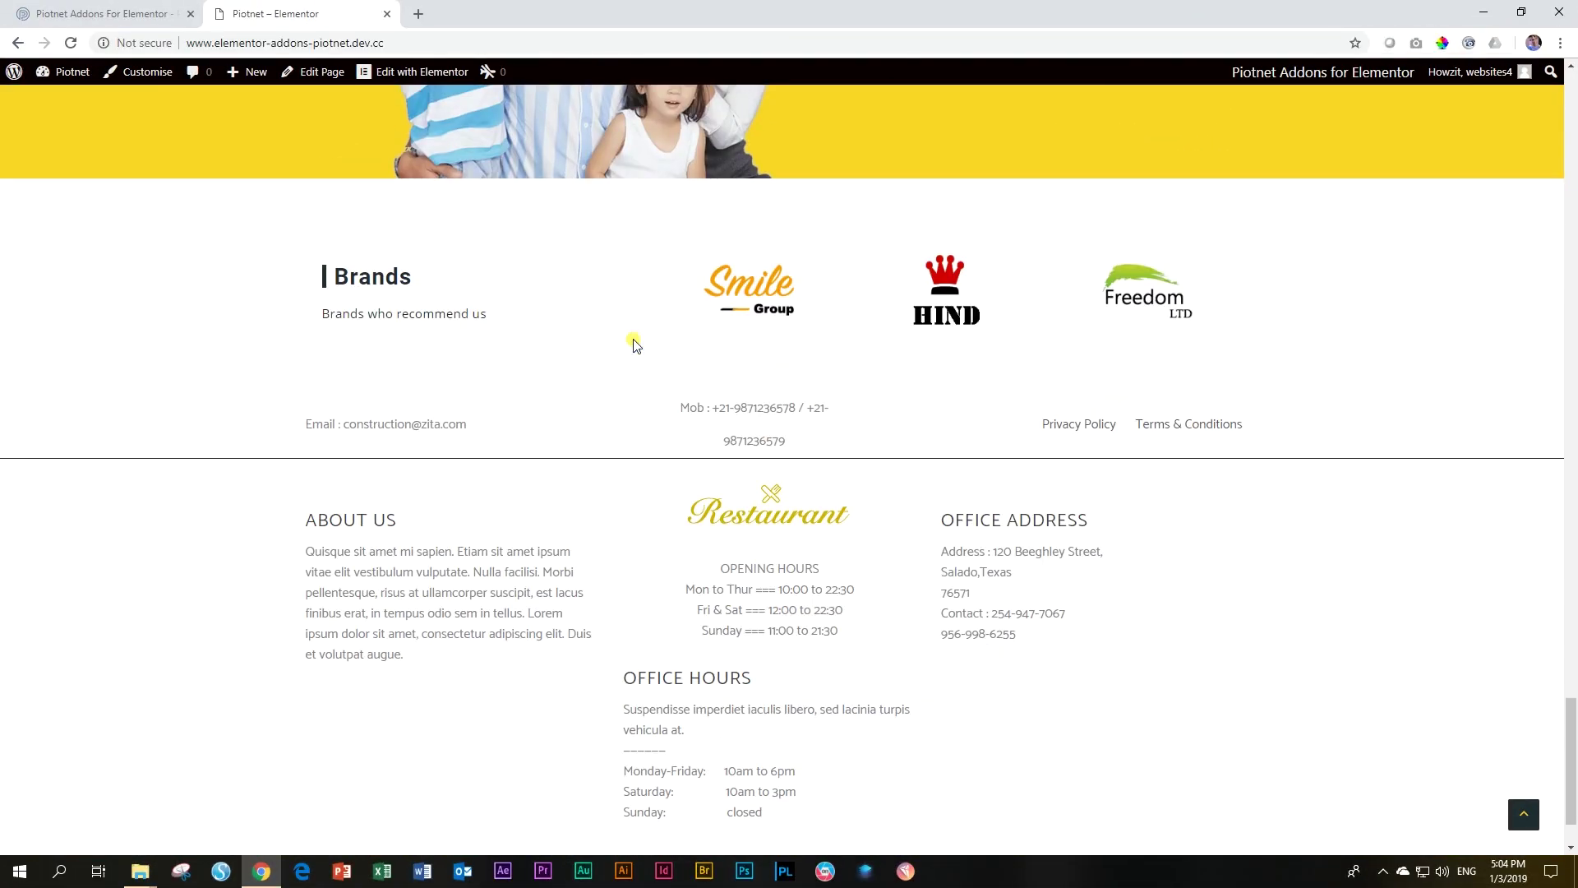
- Scroll through the construction homepage's services and call-to-action sections
{"action": "scroll", "coordinate": [638, 345], "scroll_direction": "up", "scroll_amount": 7}
{"action": "scroll", "coordinate": [638, 345], "scroll_direction": "up", "scroll_amount": 12}
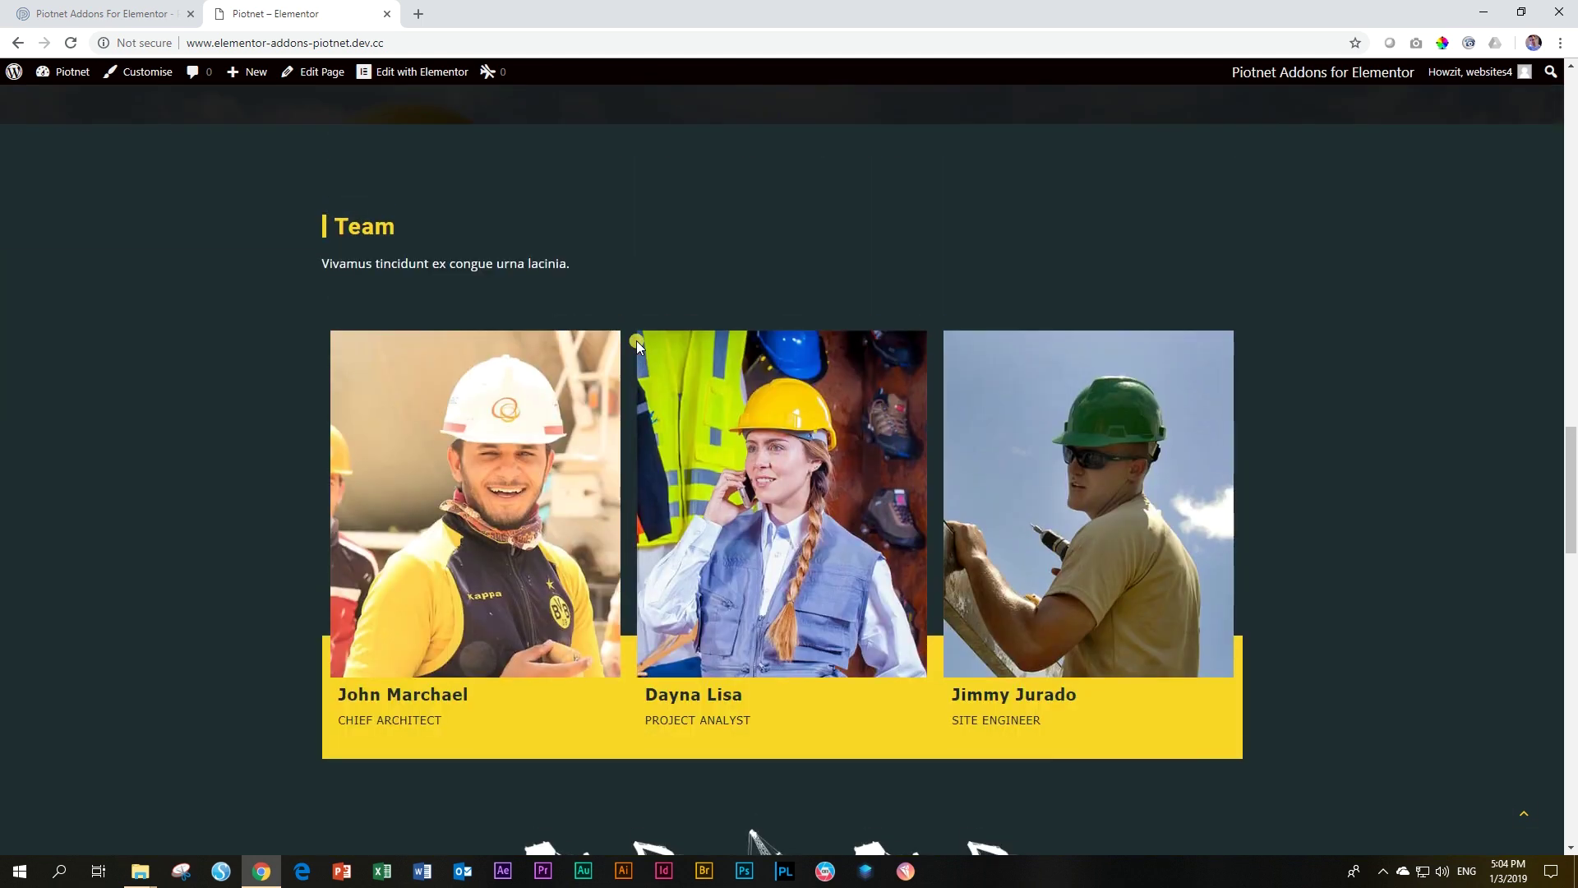
{"action": "scroll", "coordinate": [631, 344], "scroll_direction": "up", "scroll_amount": 7}
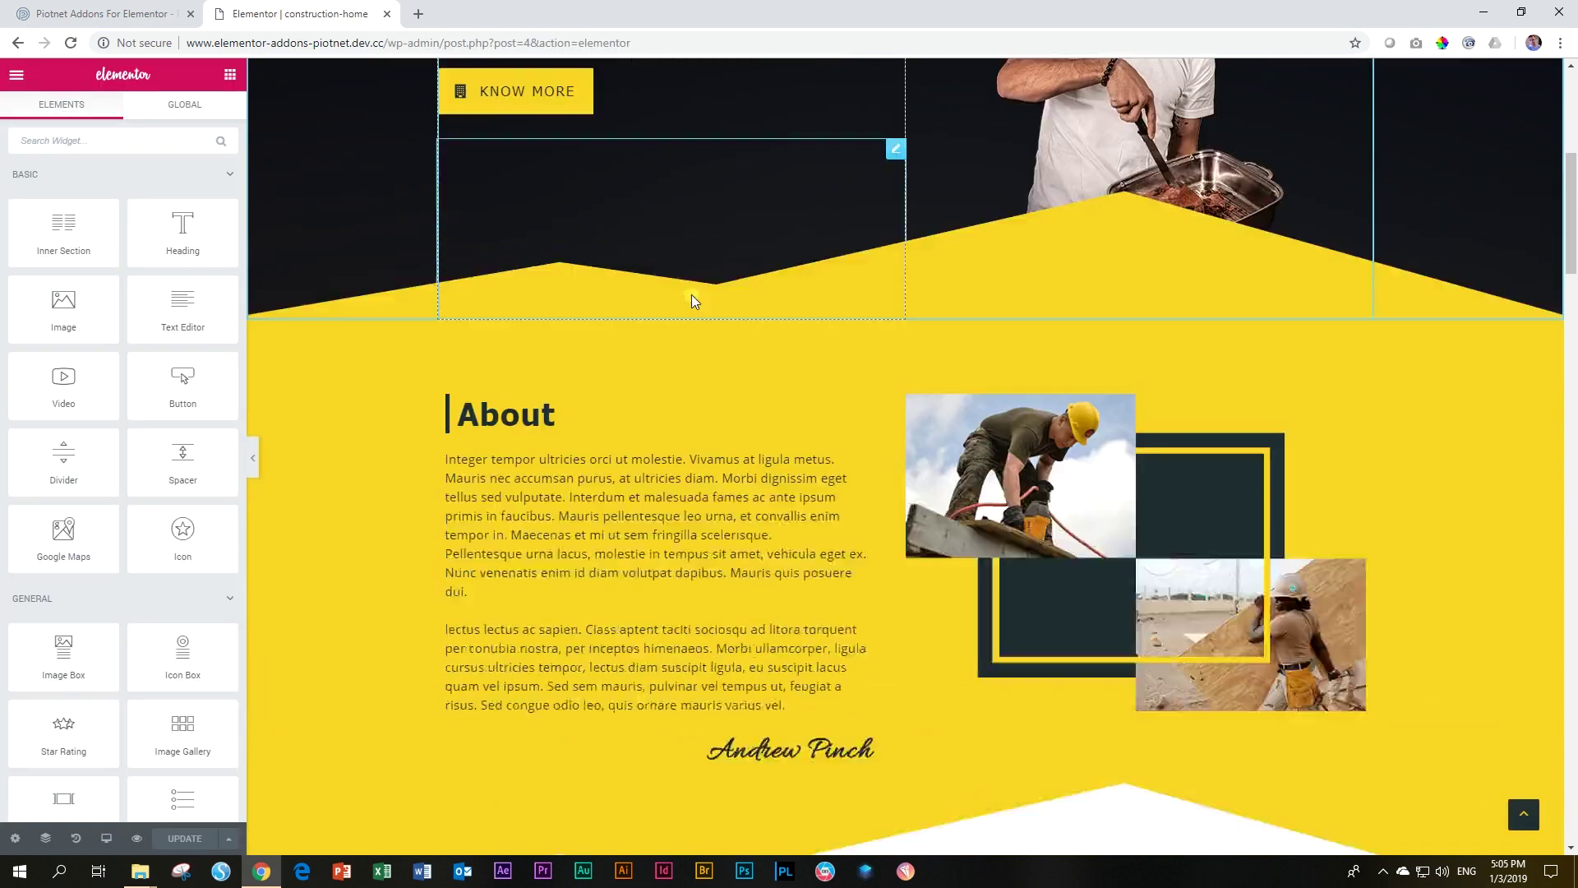
- Give the 'Integer vitae lacinia odio.' heading 25 px padding on all sides
{"action": "scroll", "coordinate": [692, 297], "scroll_direction": "up", "scroll_amount": 4}
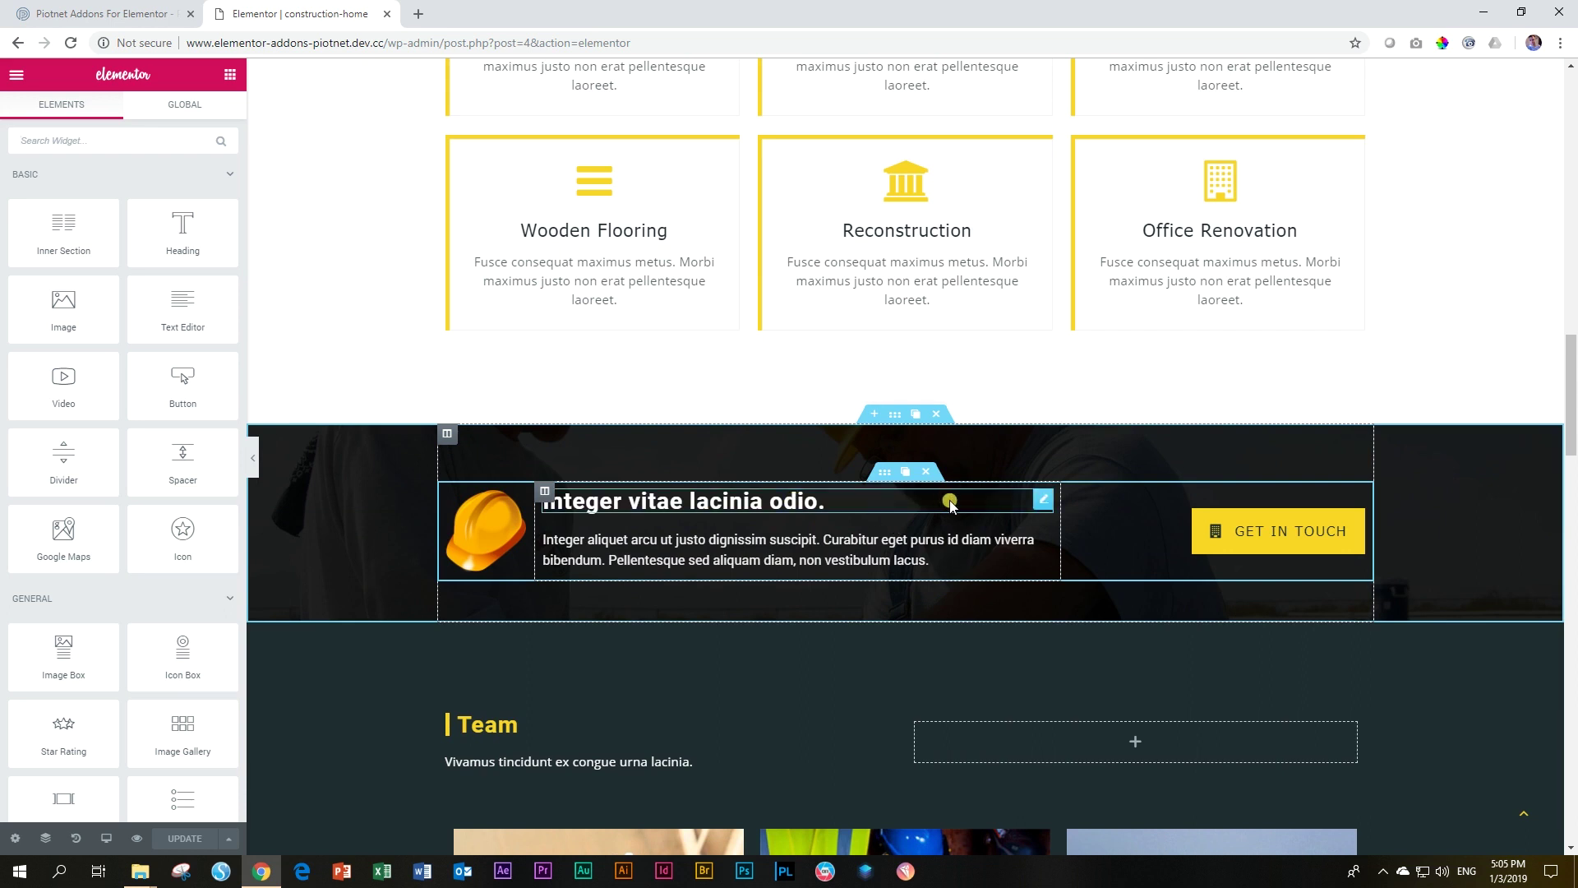
{"action": "left_click", "coordinate": [1040, 500]}
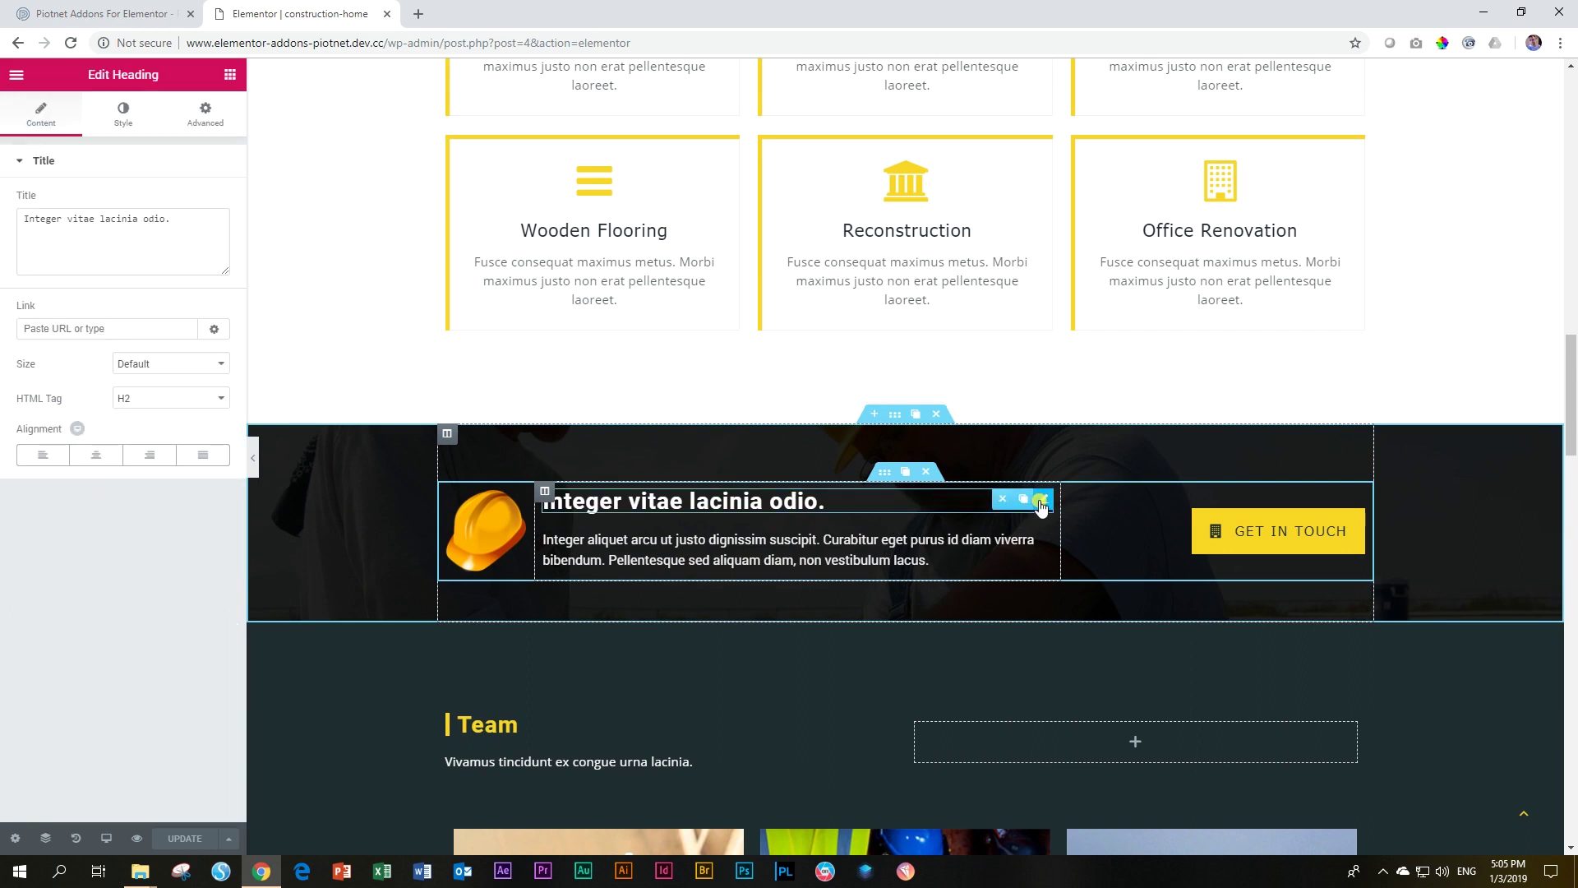
{"action": "left_click", "coordinate": [201, 115]}
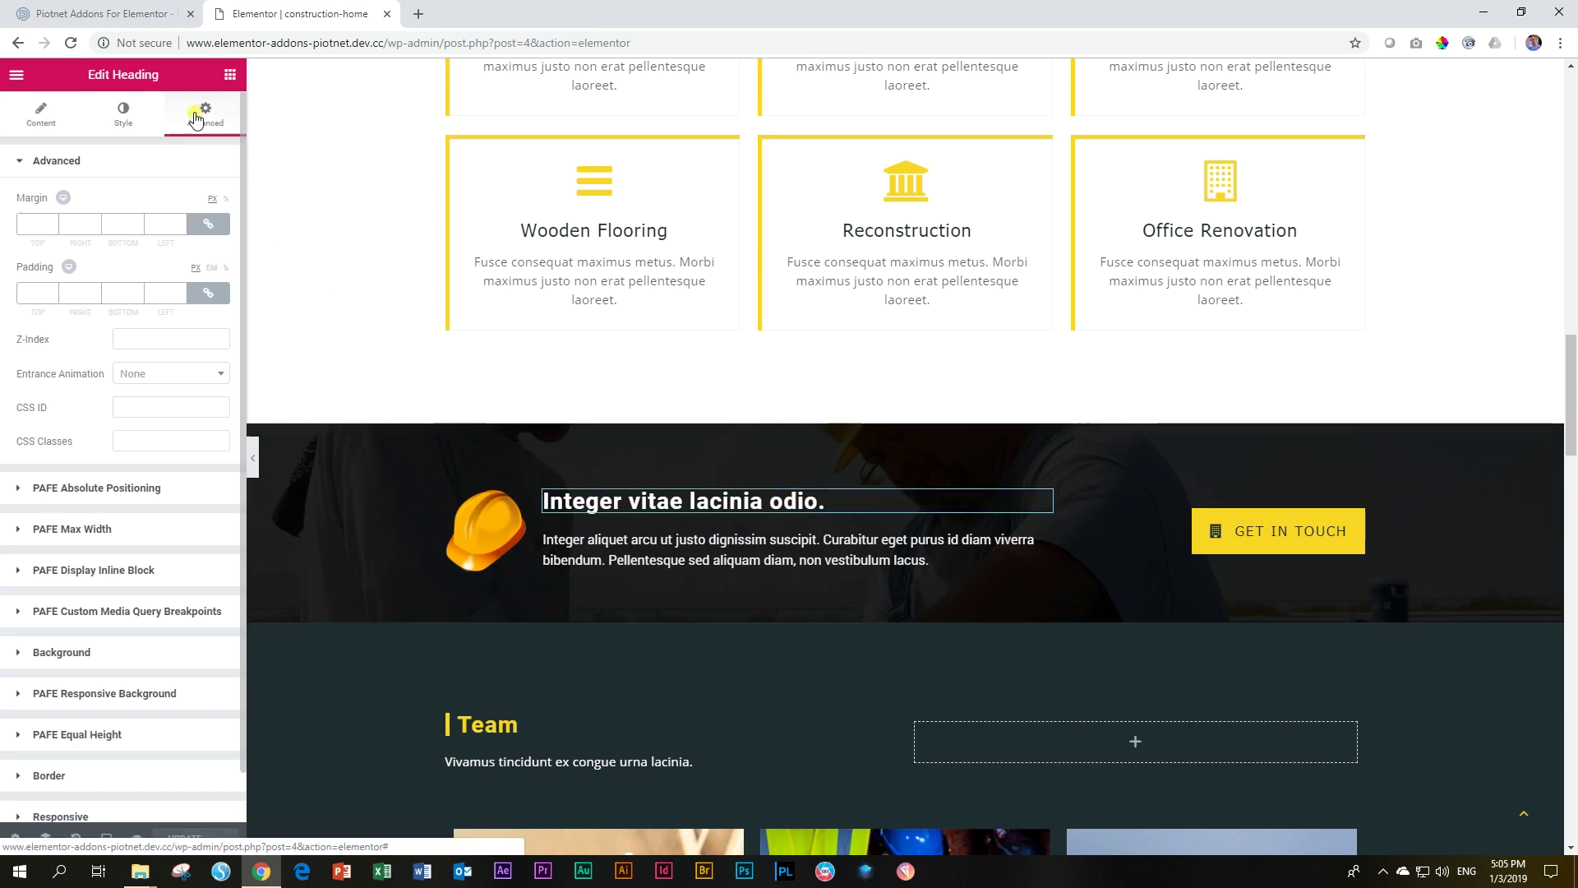
{"action": "left_click", "coordinate": [33, 289]}
{"action": "type", "text": "25"}
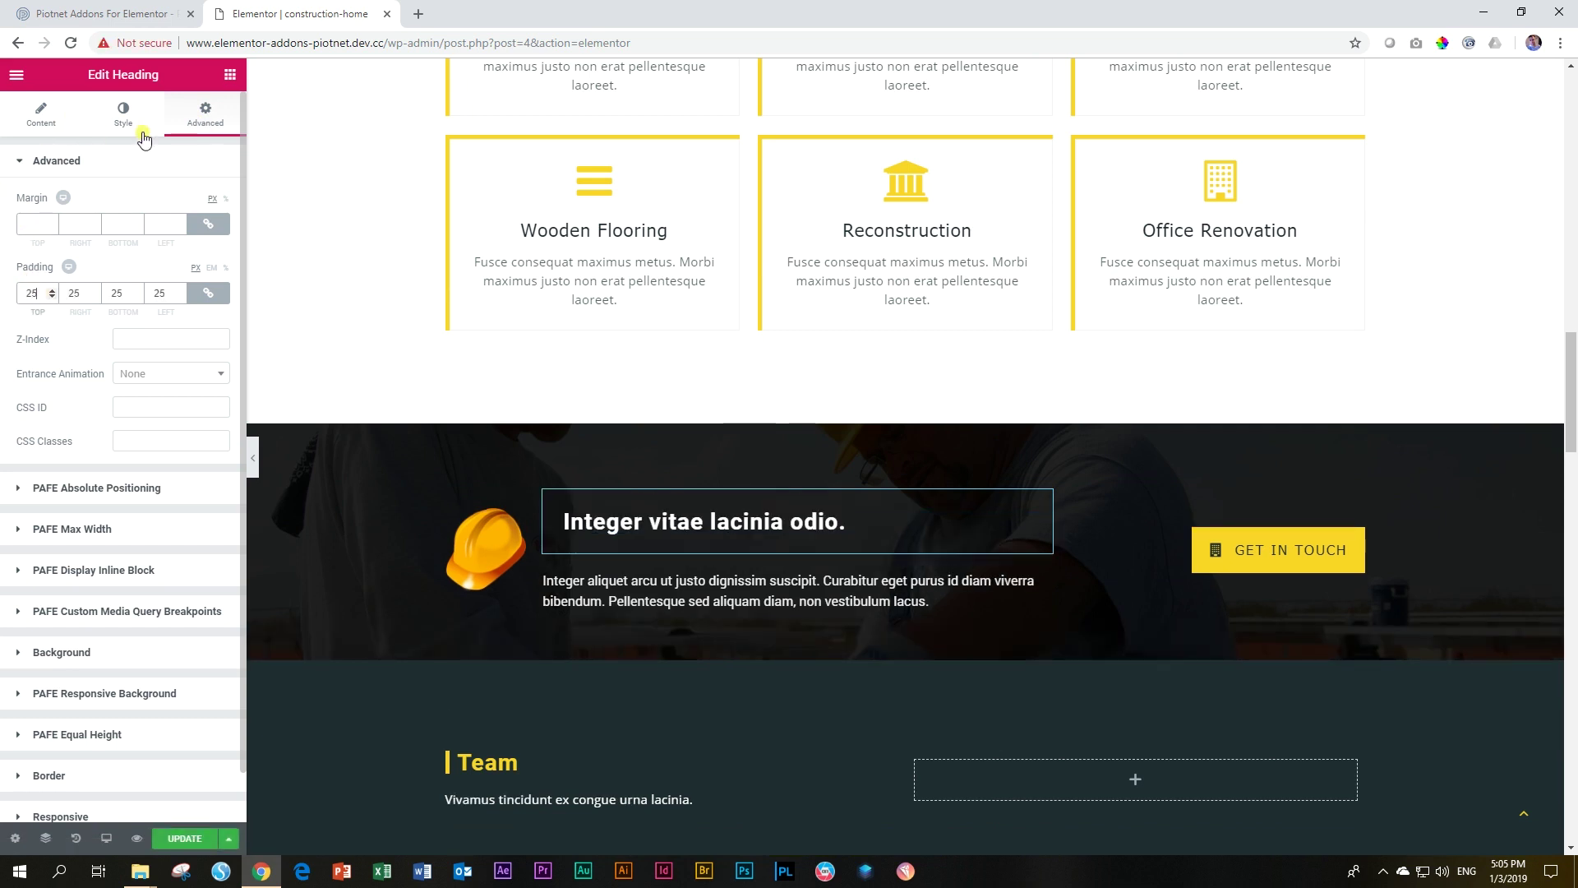
{"action": "left_click", "coordinate": [83, 655]}
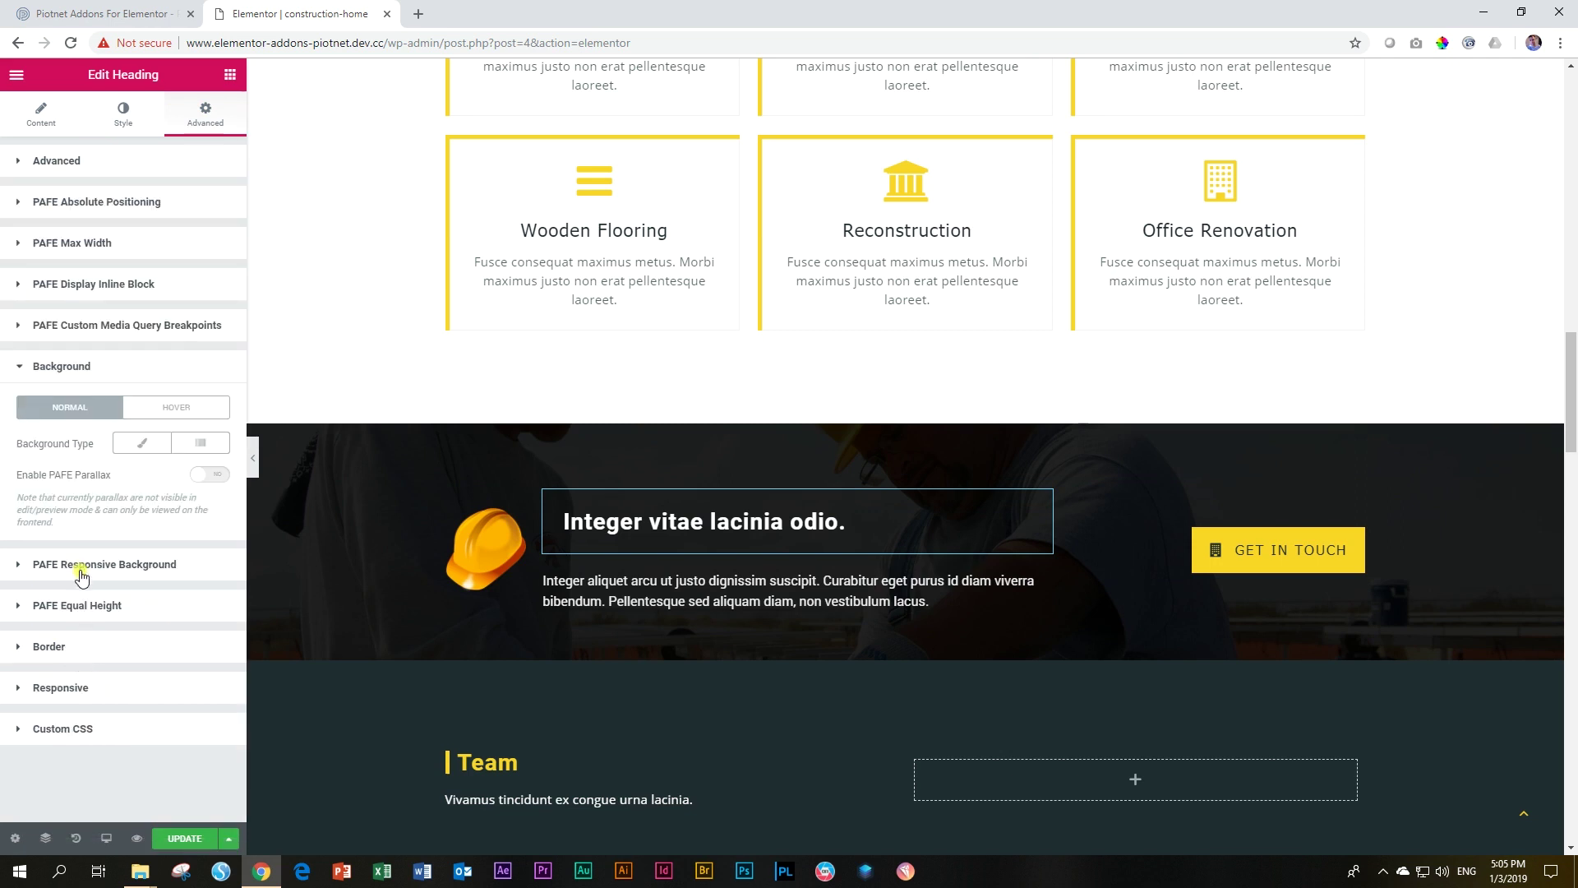
- Set gal9-1.jpg as the heading's classic background with PAFE Parallax on and Cover size
{"action": "left_click", "coordinate": [138, 450]}
{"action": "left_click", "coordinate": [132, 542]}
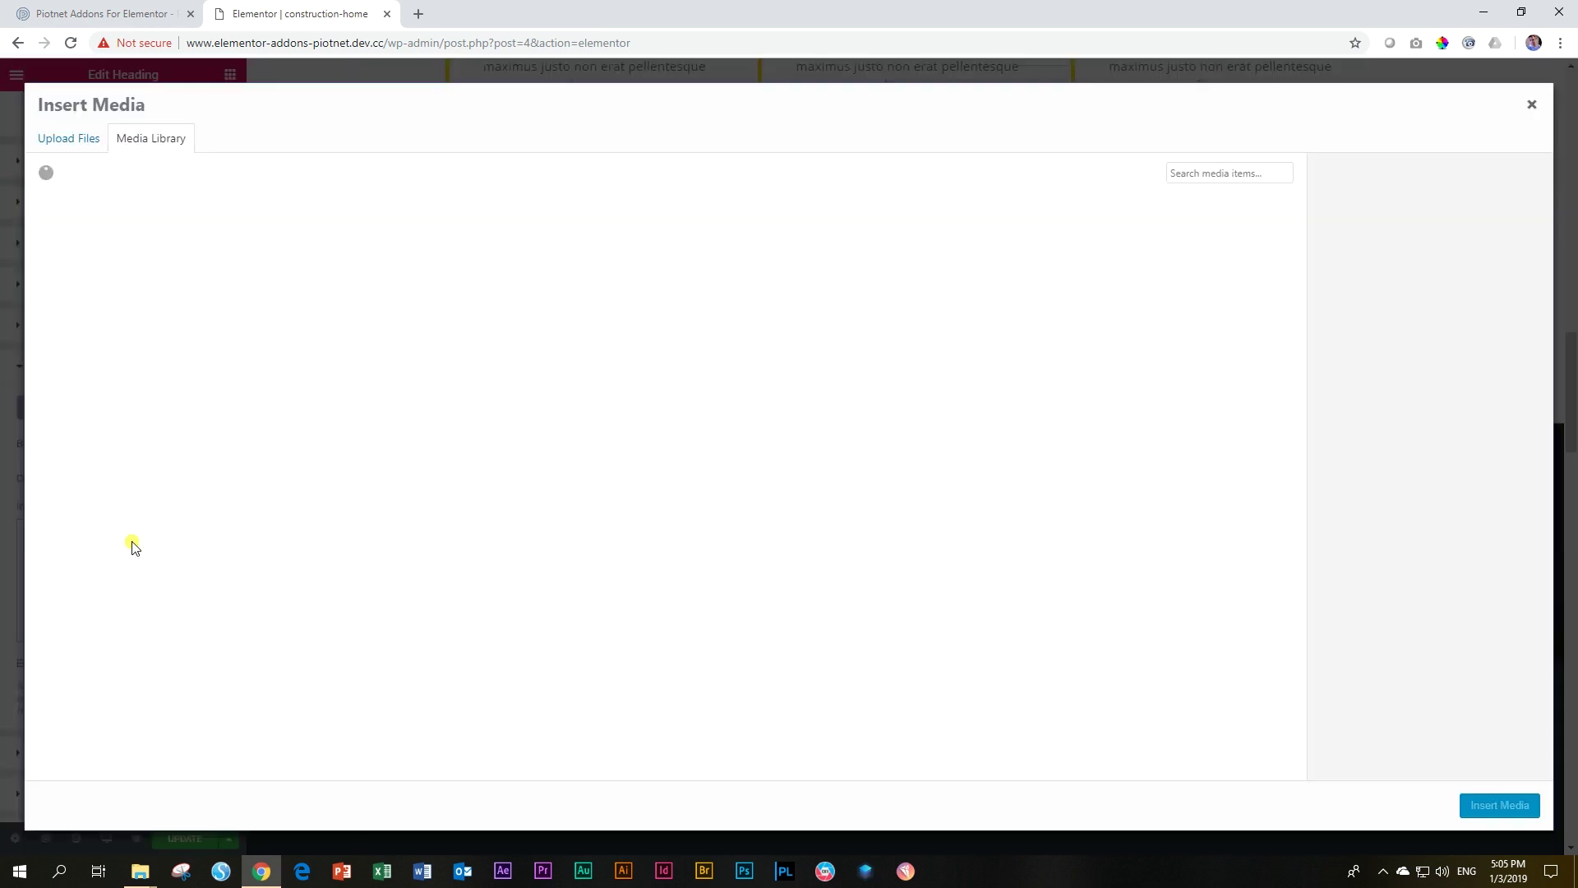
{"action": "scroll", "coordinate": [612, 493], "scroll_direction": "down", "scroll_amount": 5}
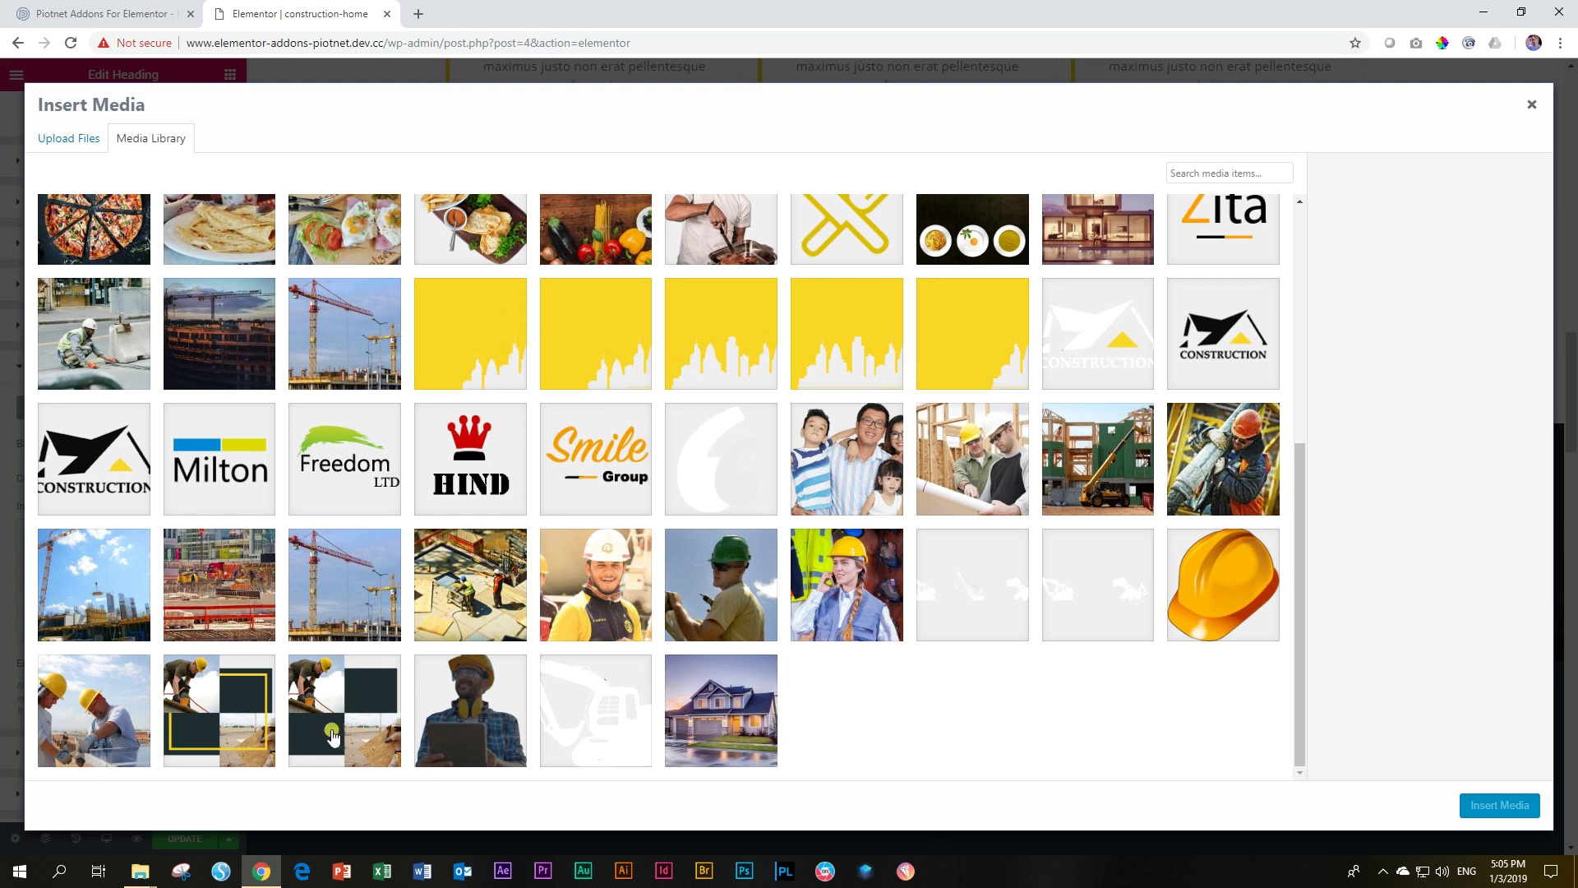
{"action": "left_click", "coordinate": [1111, 477]}
{"action": "left_click", "coordinate": [1498, 812]}
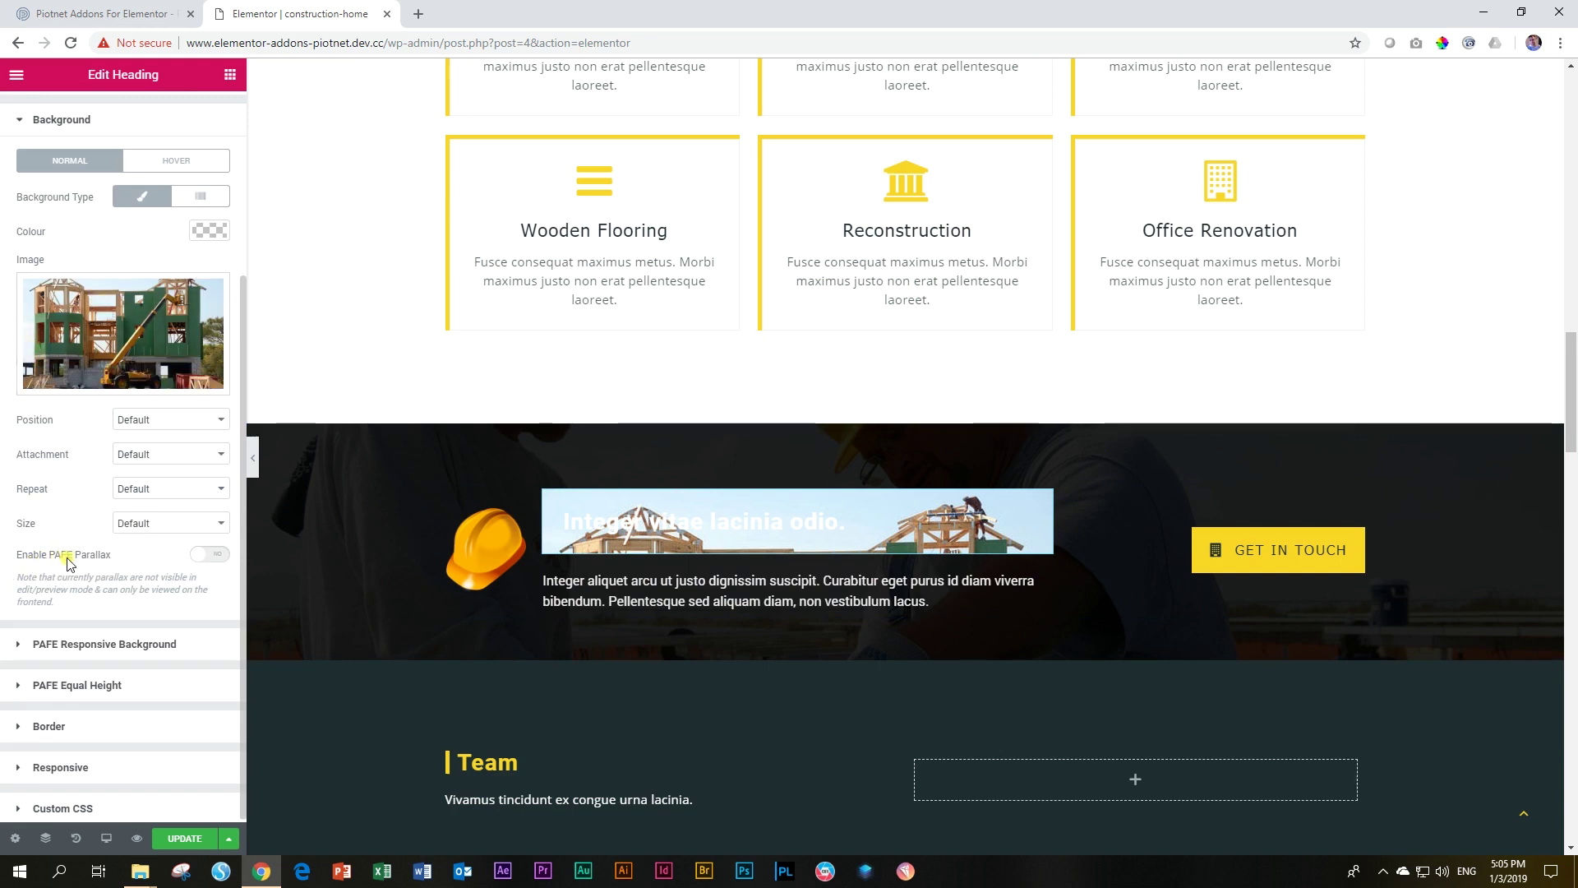
{"action": "left_click", "coordinate": [211, 554]}
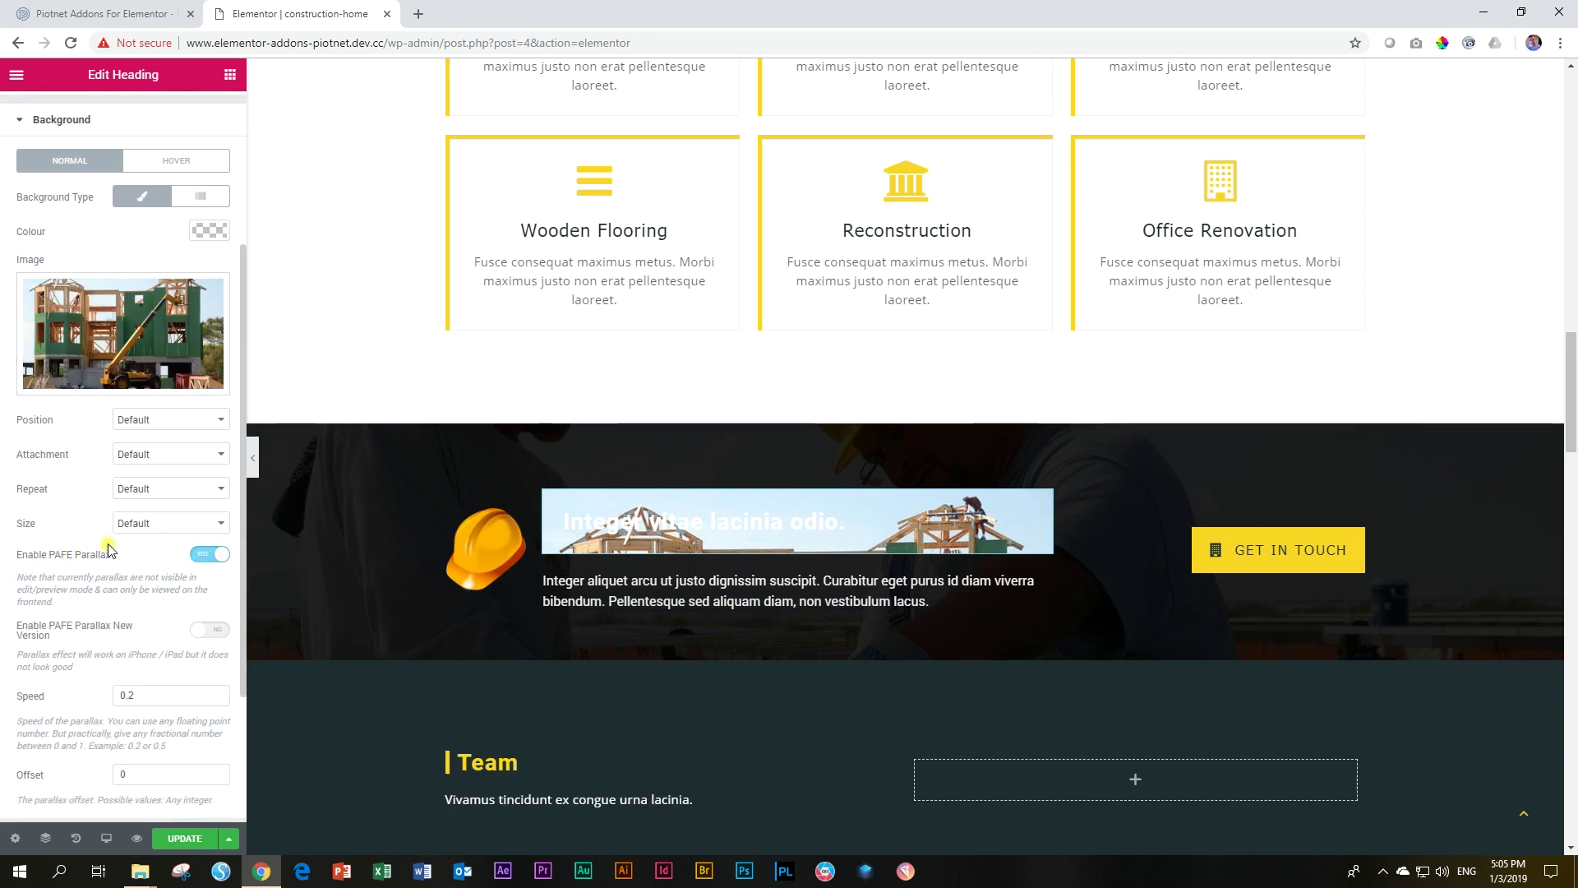
{"action": "left_click", "coordinate": [145, 524]}
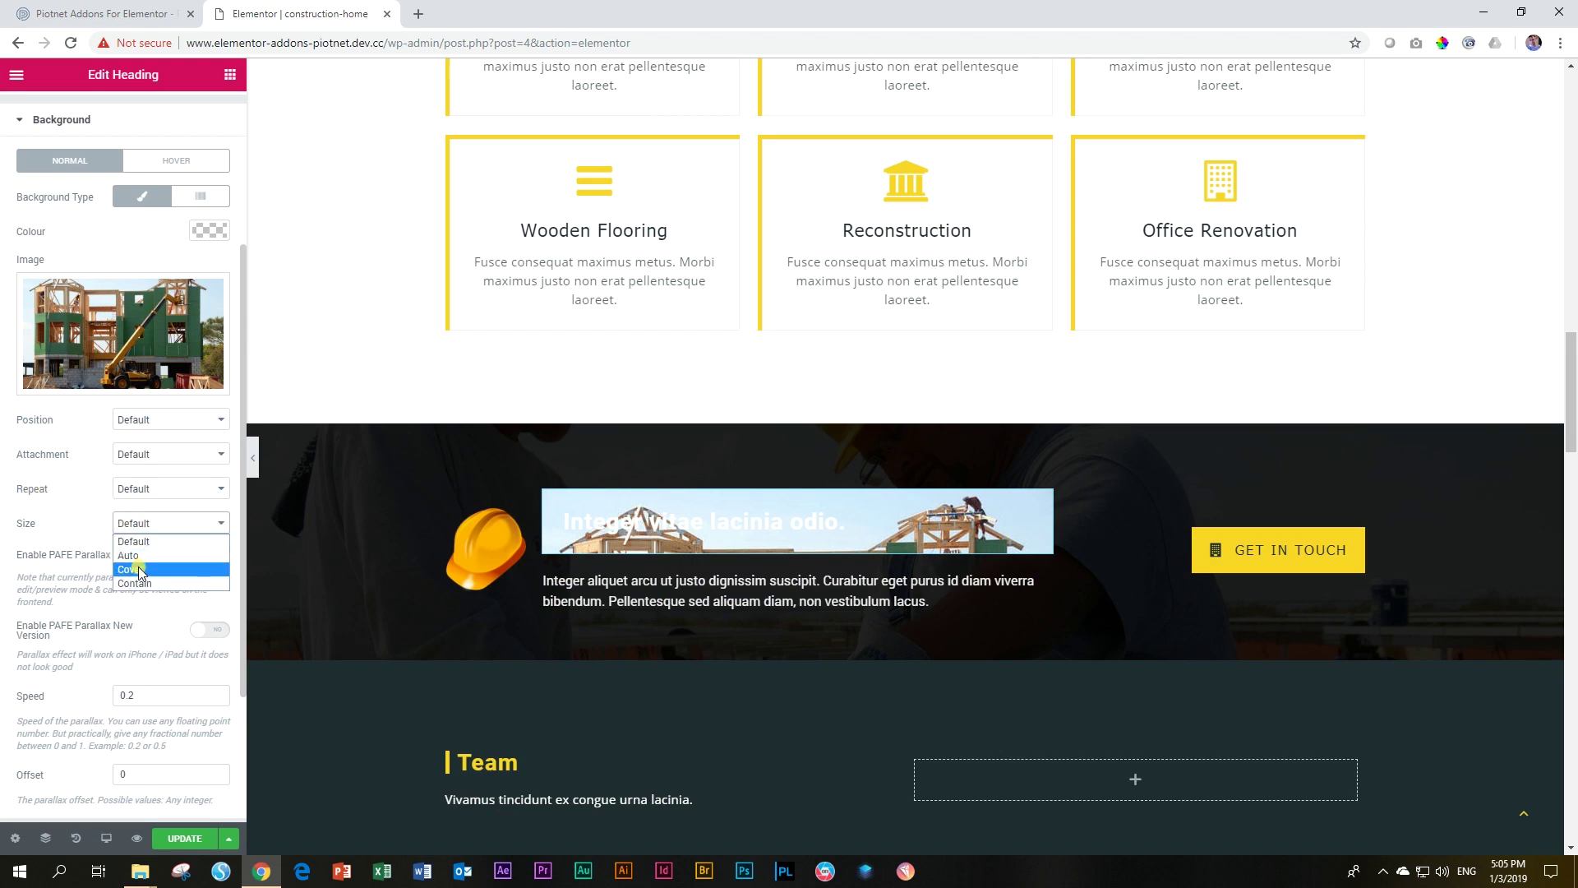
{"action": "left_click", "coordinate": [138, 570]}
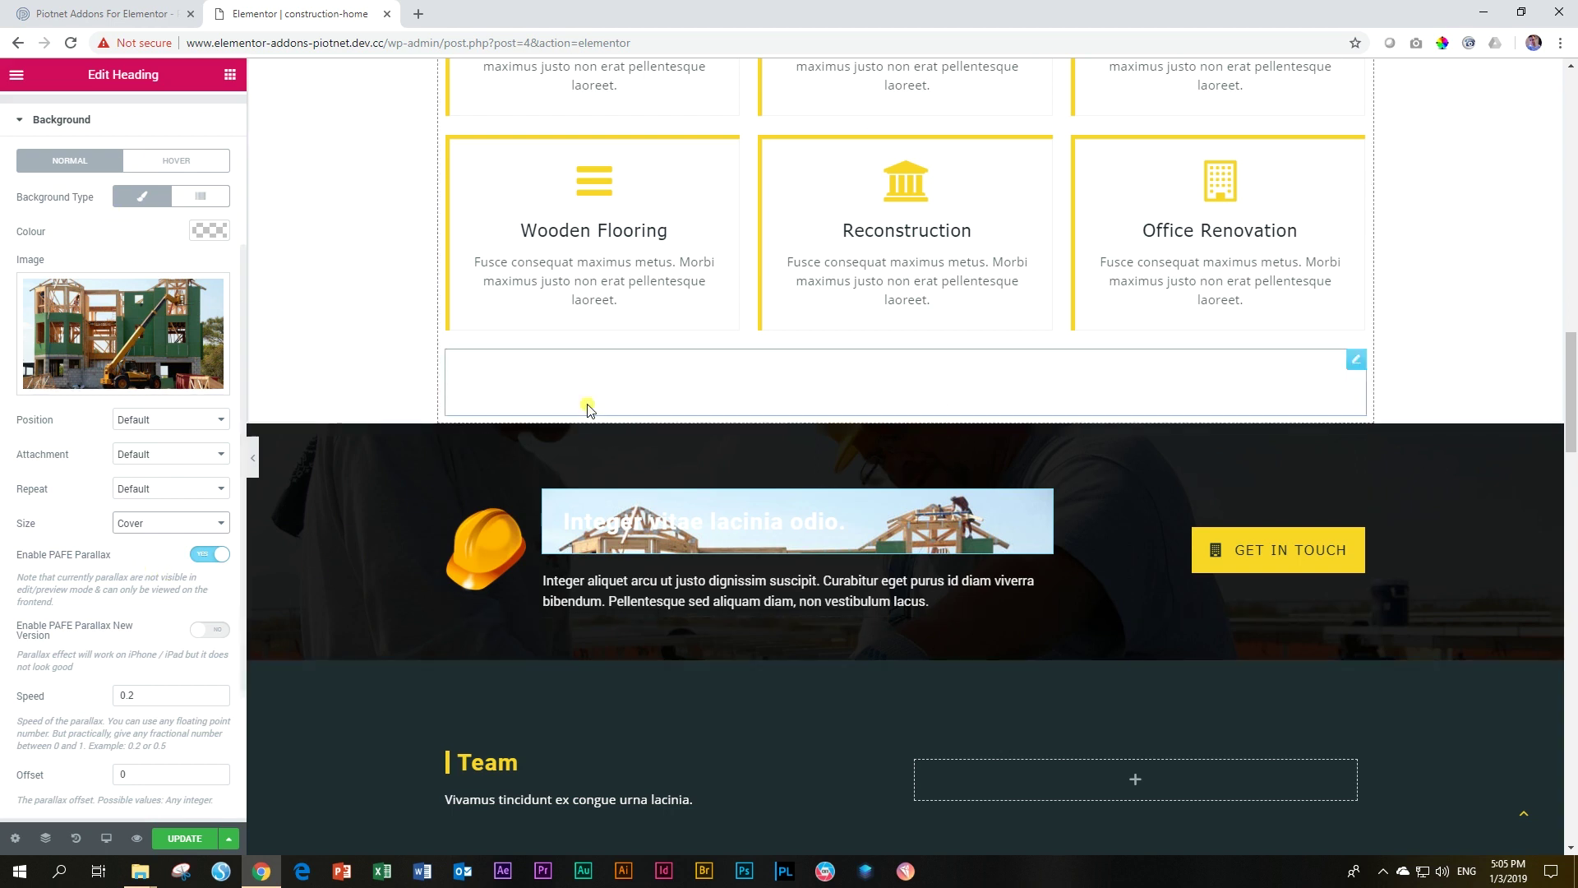
- Make the heading text black, centred and 44 px, then save the page
{"action": "scroll", "coordinate": [140, 169], "scroll_direction": "up", "scroll_amount": 3}
{"action": "left_click", "coordinate": [123, 113]}
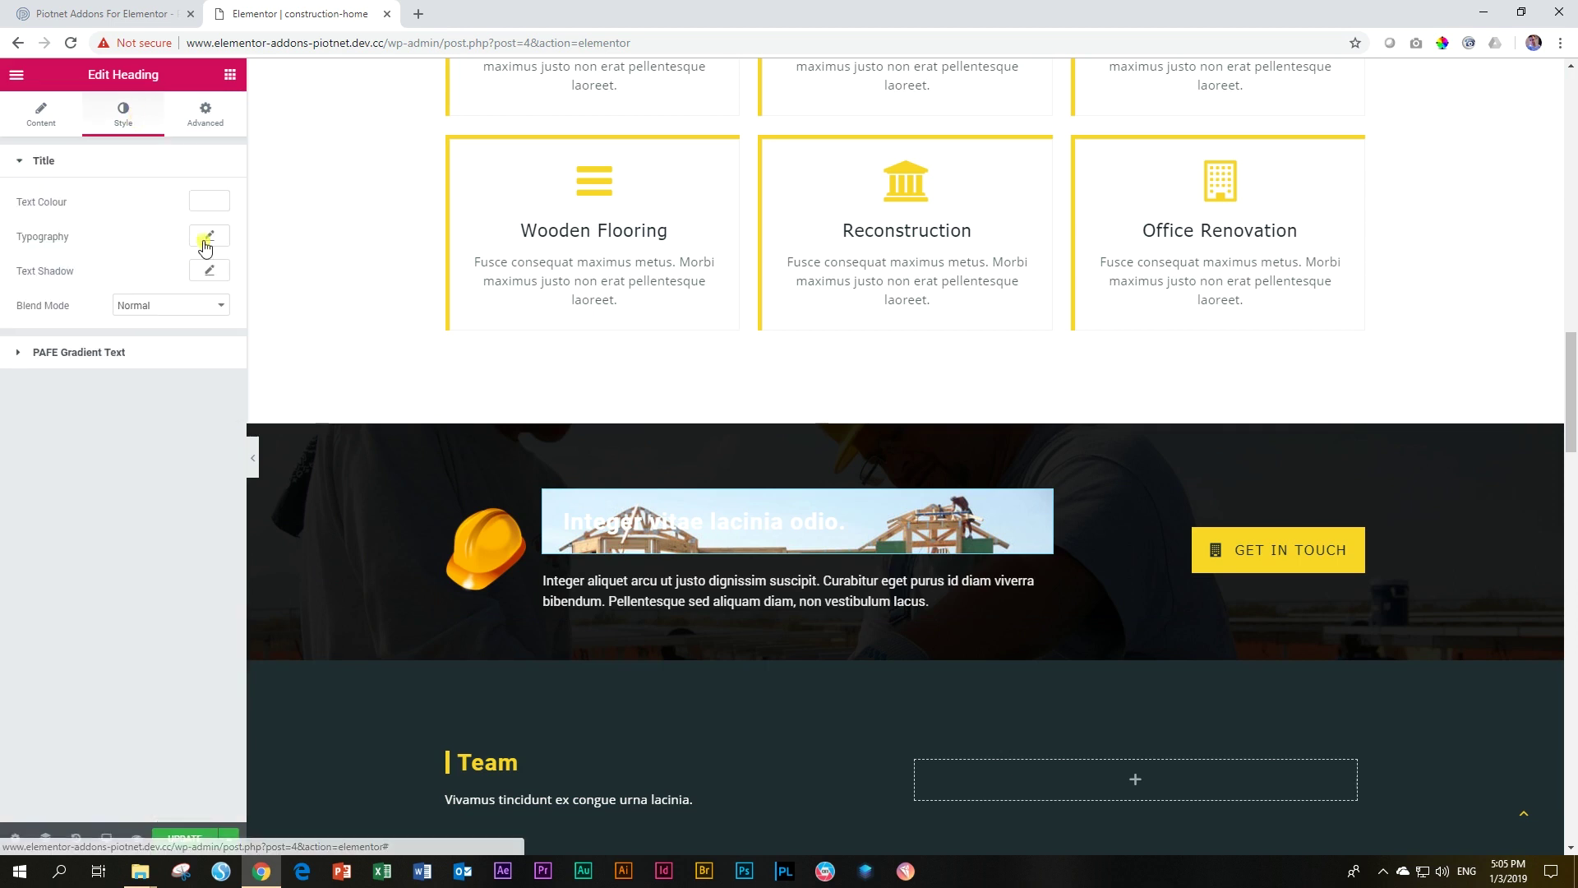
{"action": "left_click", "coordinate": [210, 205]}
{"action": "left_click", "coordinate": [151, 396]}
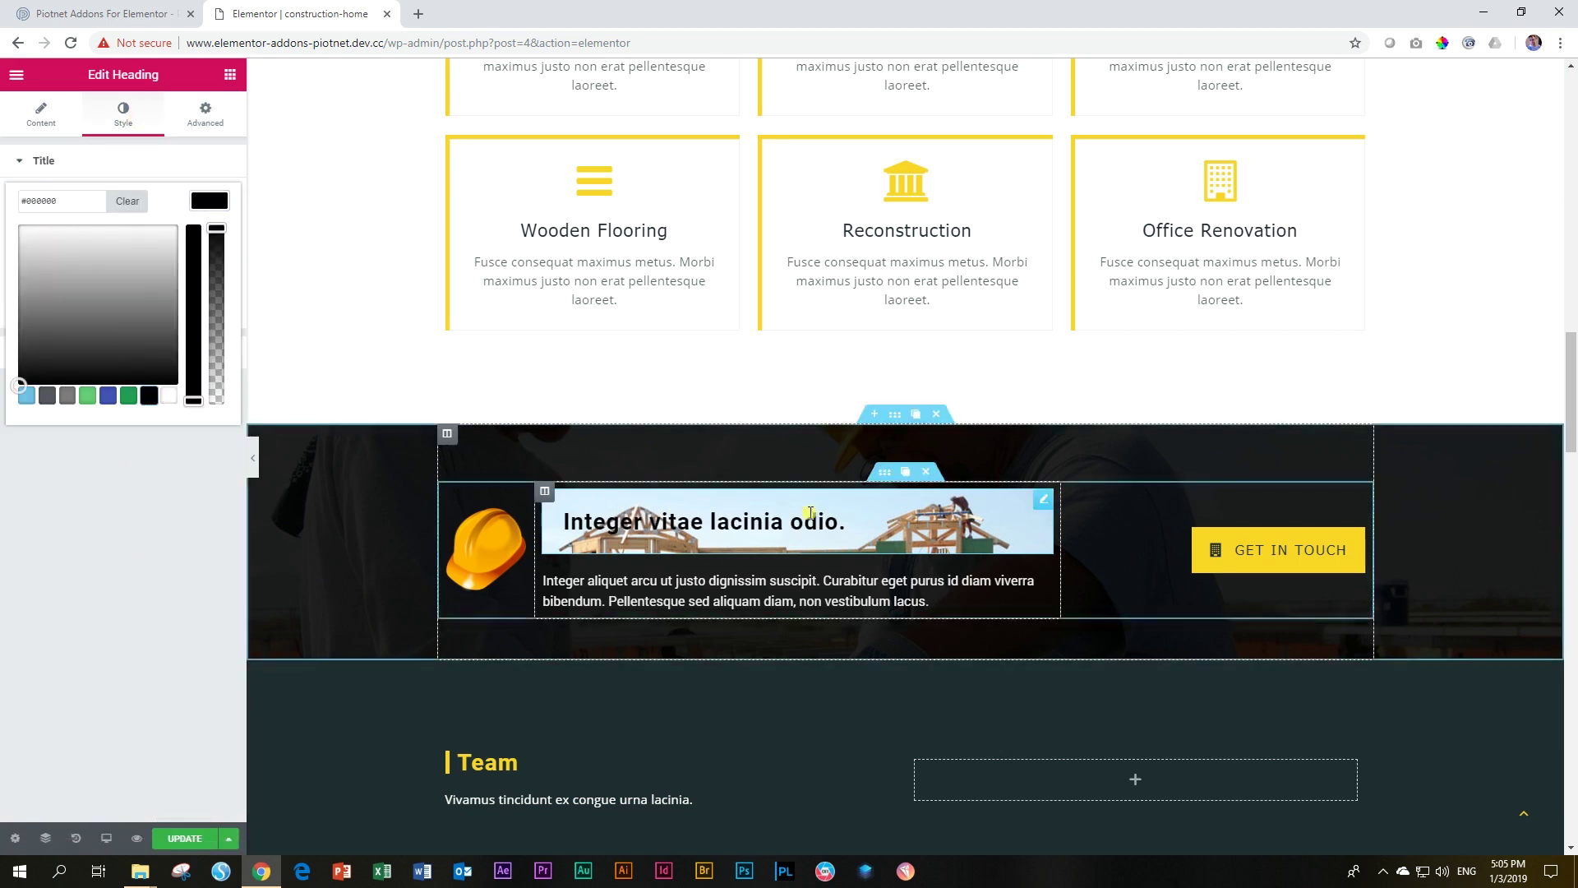
{"action": "left_click", "coordinate": [41, 115]}
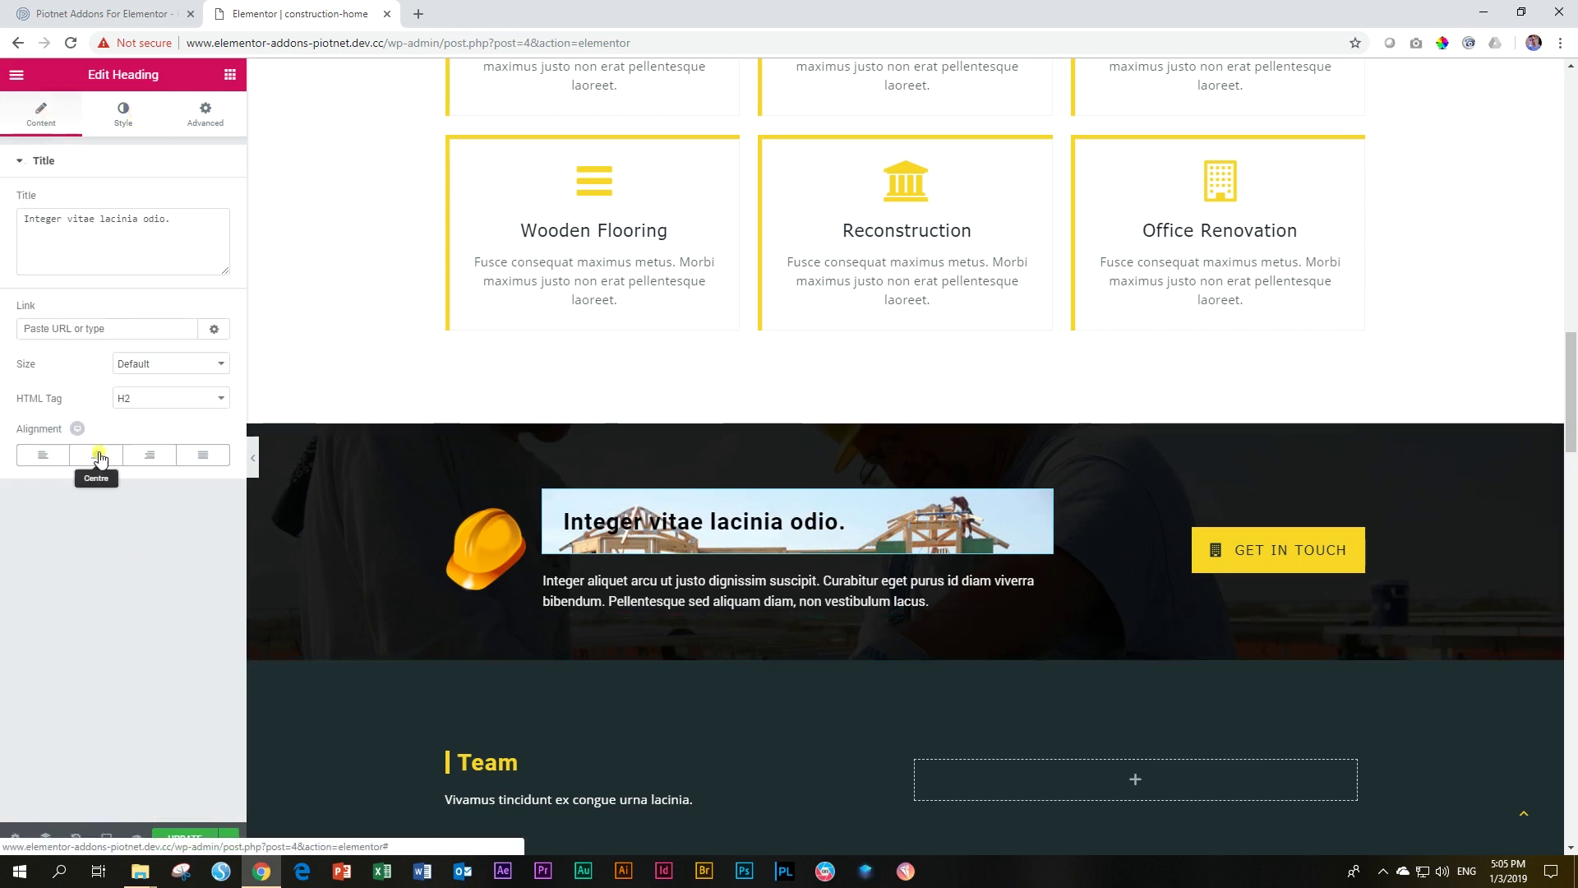
{"action": "left_click", "coordinate": [96, 453]}
{"action": "left_click", "coordinate": [130, 119]}
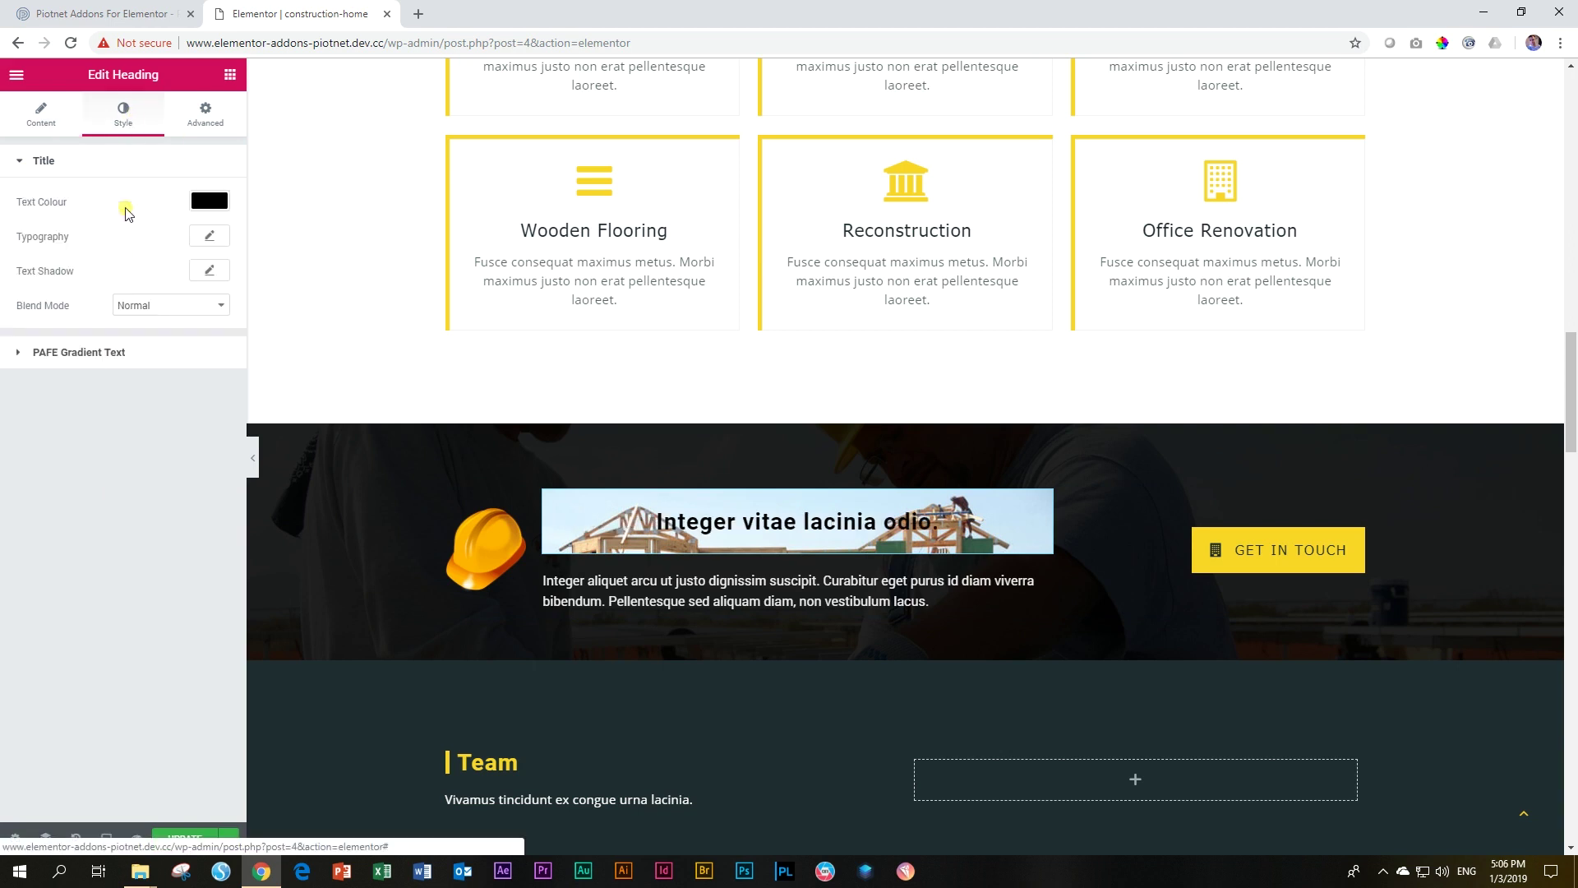
{"action": "left_click", "coordinate": [208, 236]}
{"action": "left_click_drag", "start_coordinate": [29, 335], "coordinate": [64, 340]}
{"action": "left_click", "coordinate": [183, 838]}
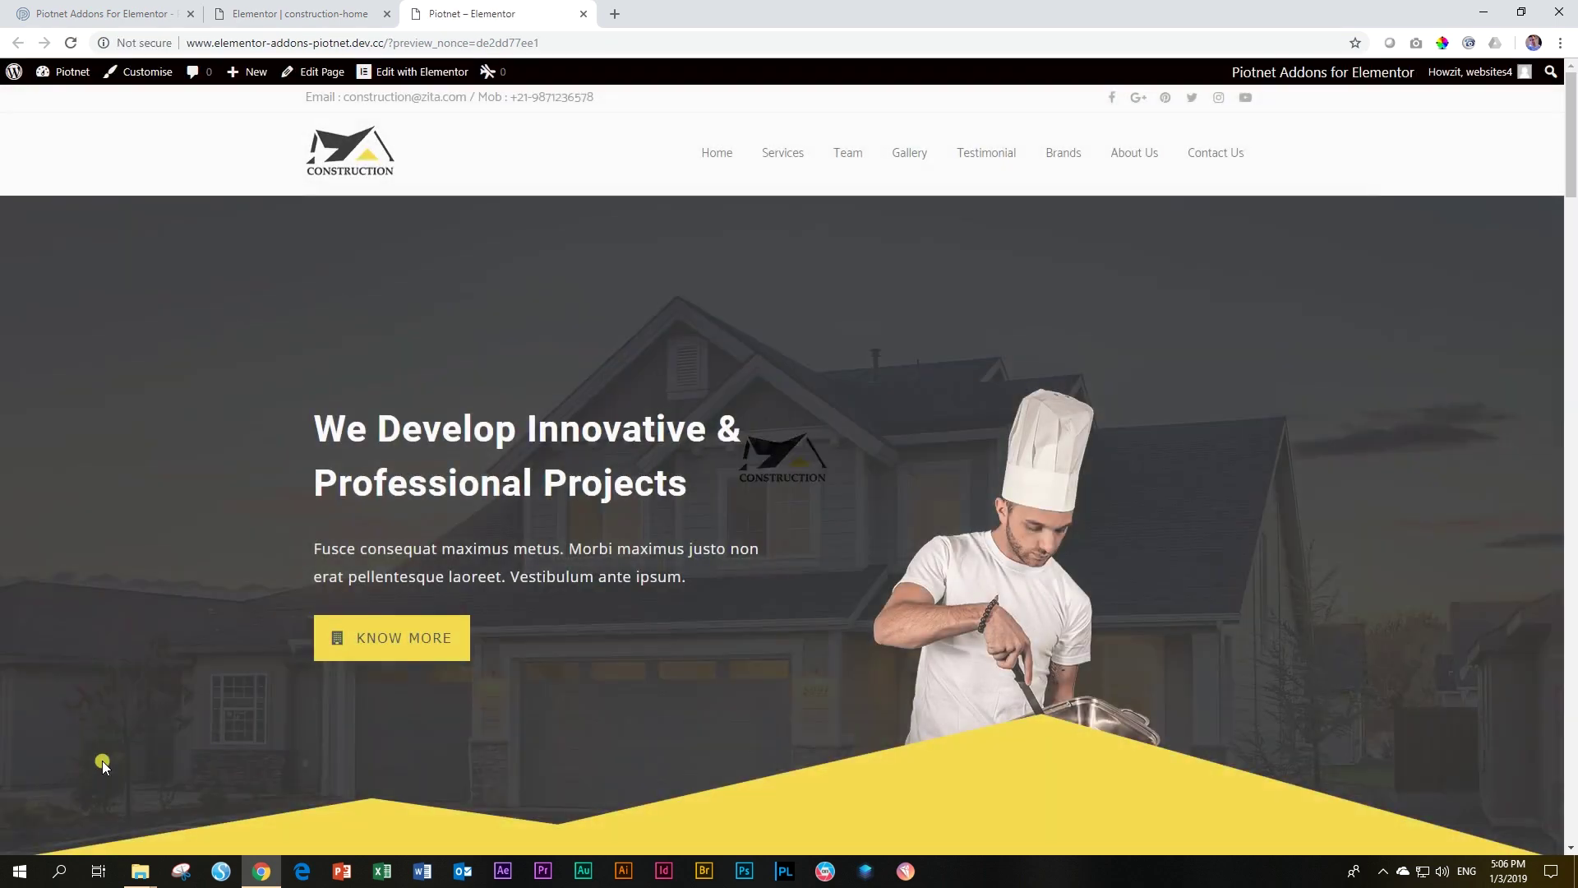
{"action": "scroll", "coordinate": [230, 681], "scroll_direction": "down", "scroll_amount": 13}
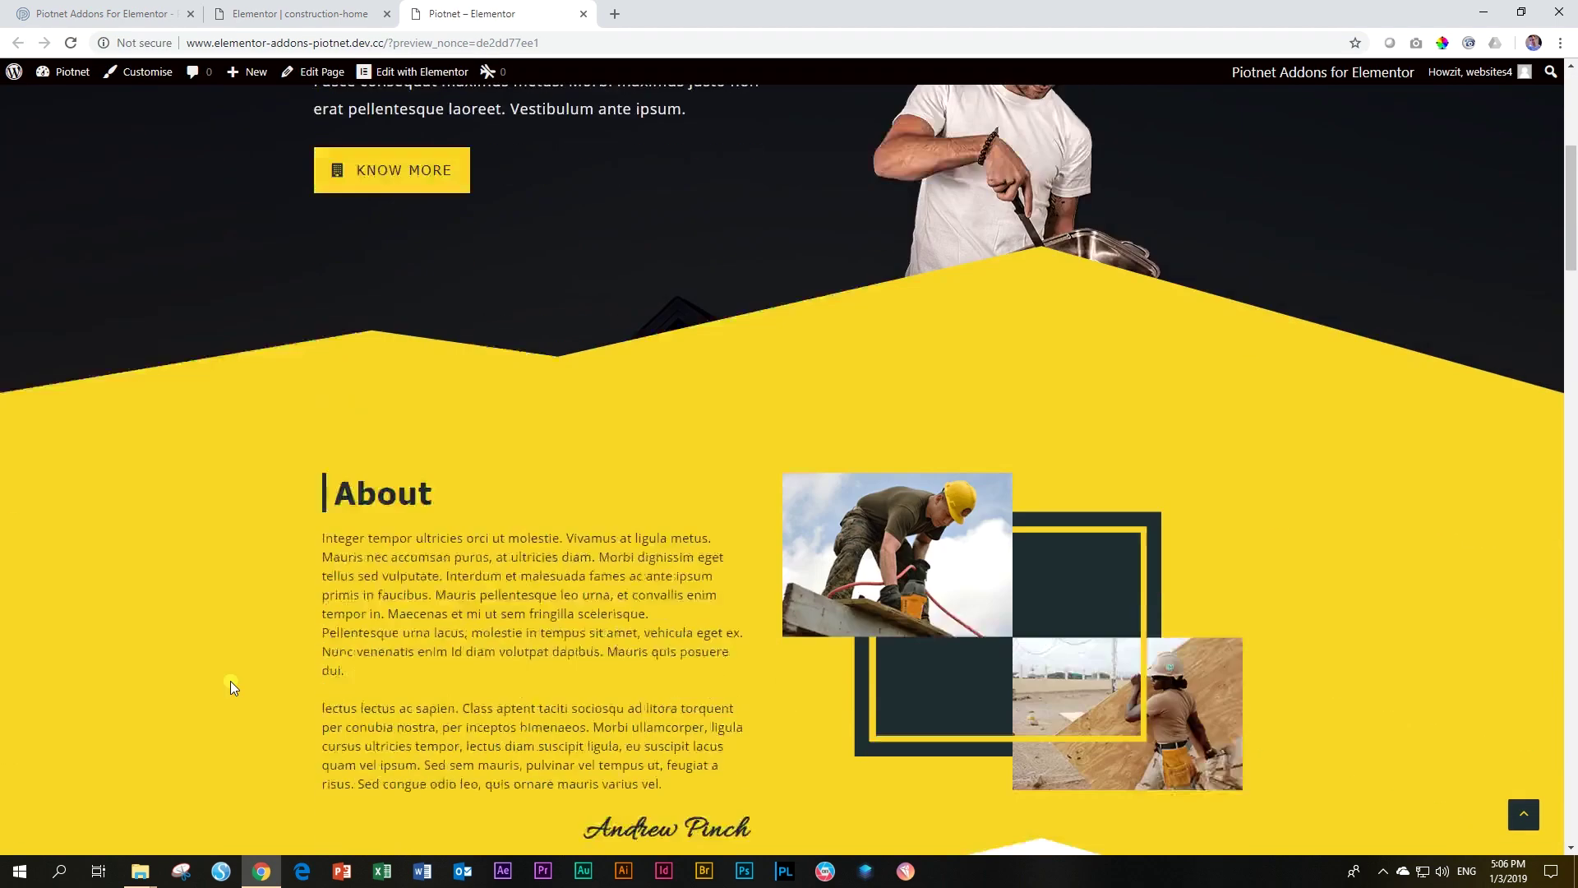
{"action": "scroll", "coordinate": [231, 687], "scroll_direction": "down", "scroll_amount": 10}
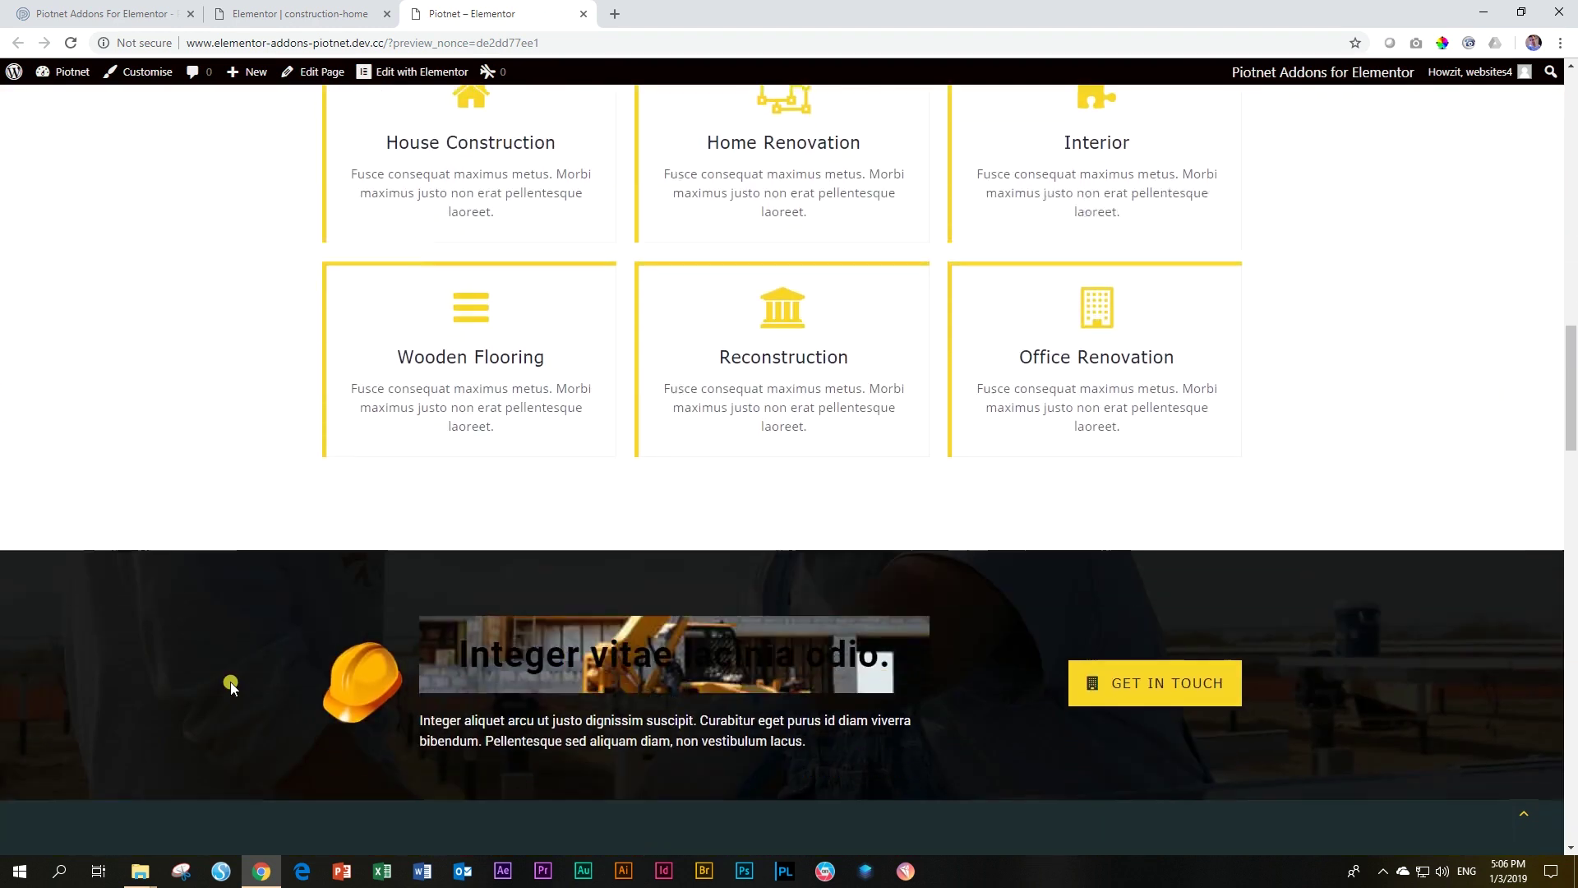
{"action": "scroll", "coordinate": [231, 686], "scroll_direction": "down", "scroll_amount": 2}
{"action": "scroll", "coordinate": [231, 684], "scroll_direction": "up", "scroll_amount": 6}
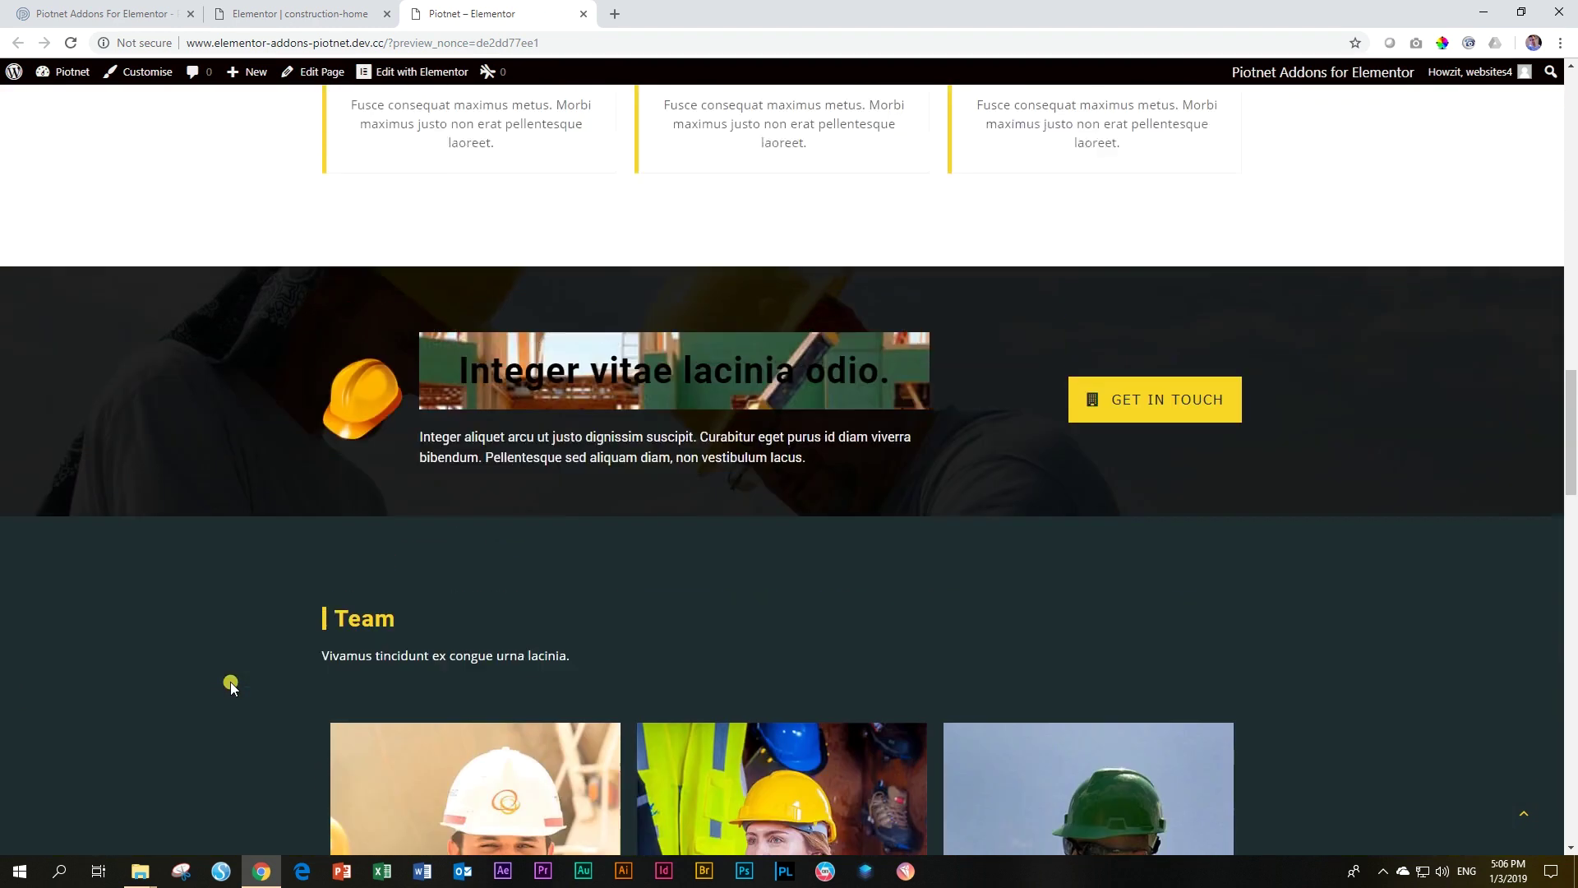
{"action": "scroll", "coordinate": [231, 687], "scroll_direction": "down", "scroll_amount": 5}
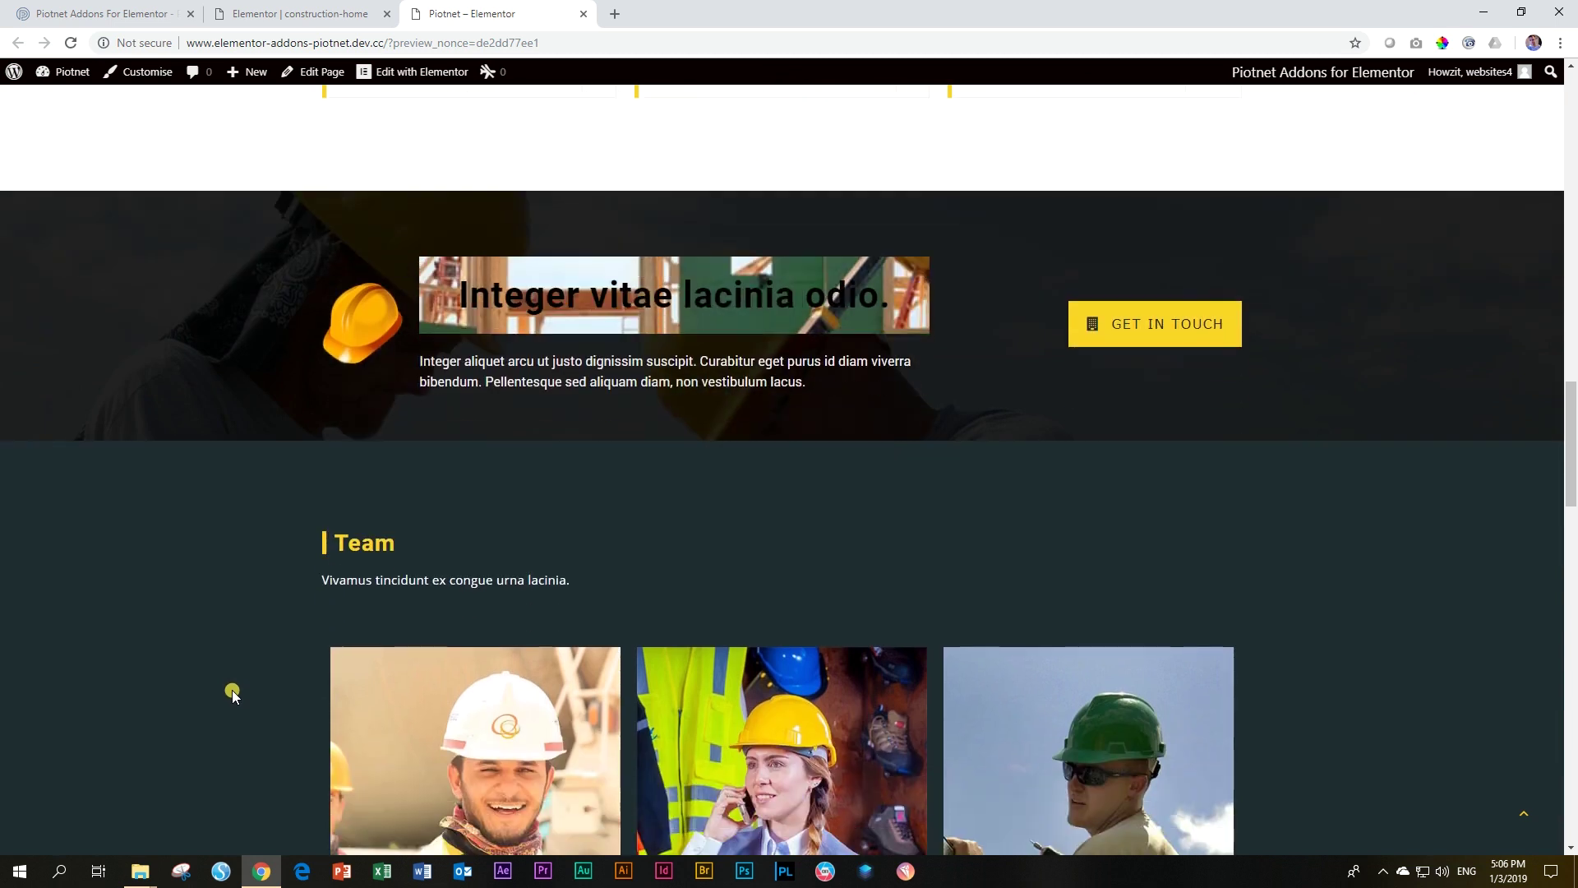
{"action": "scroll", "coordinate": [235, 697], "scroll_direction": "down", "scroll_amount": 2}
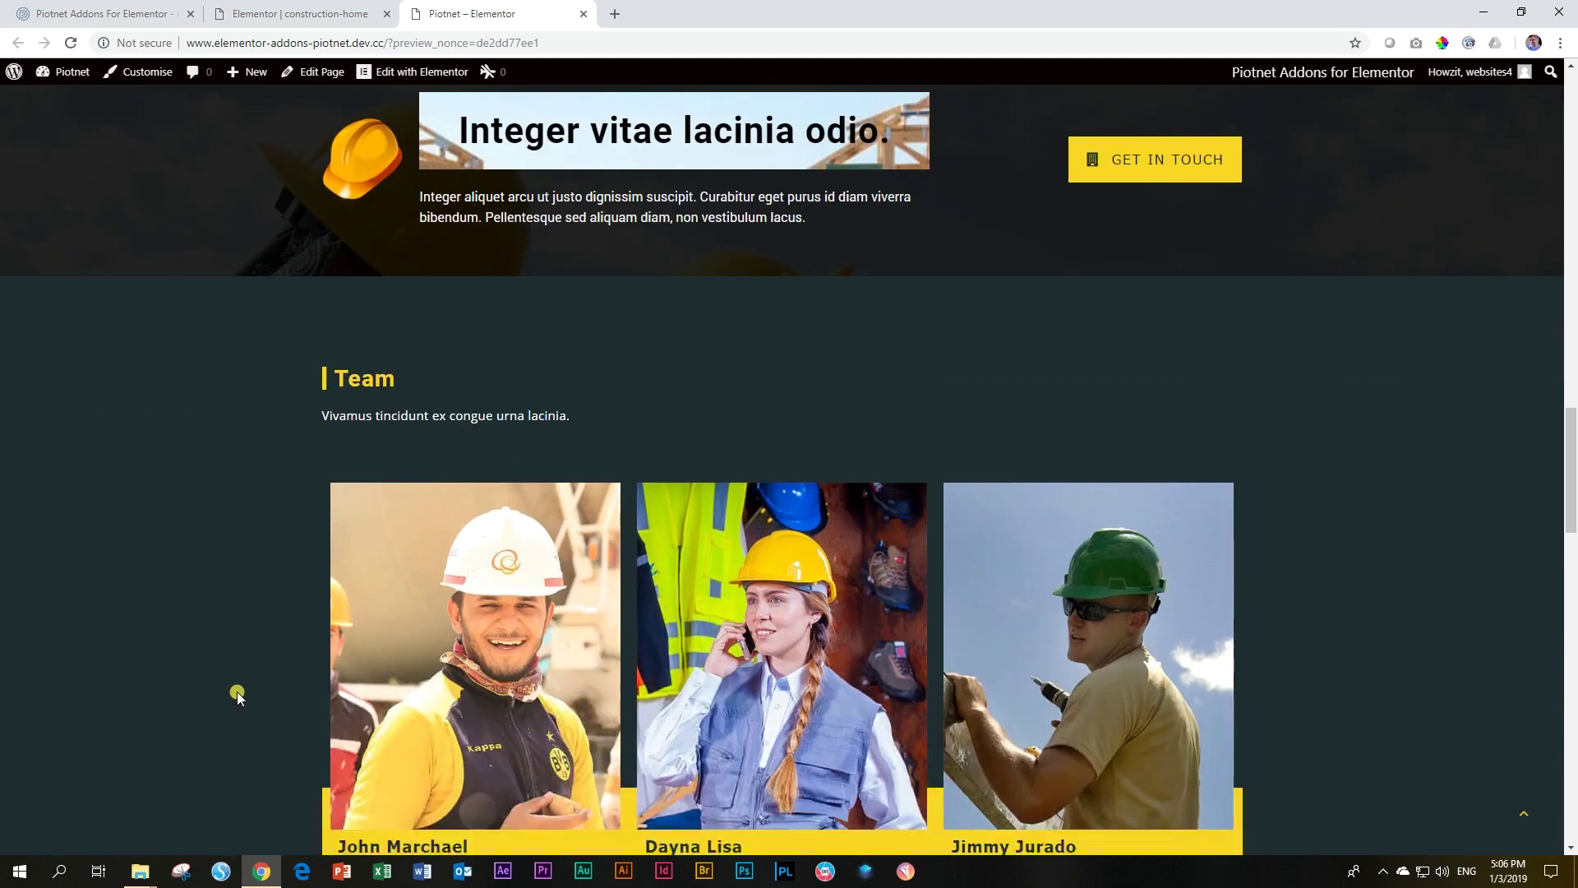
{"action": "scroll", "coordinate": [237, 693], "scroll_direction": "up", "scroll_amount": 7}
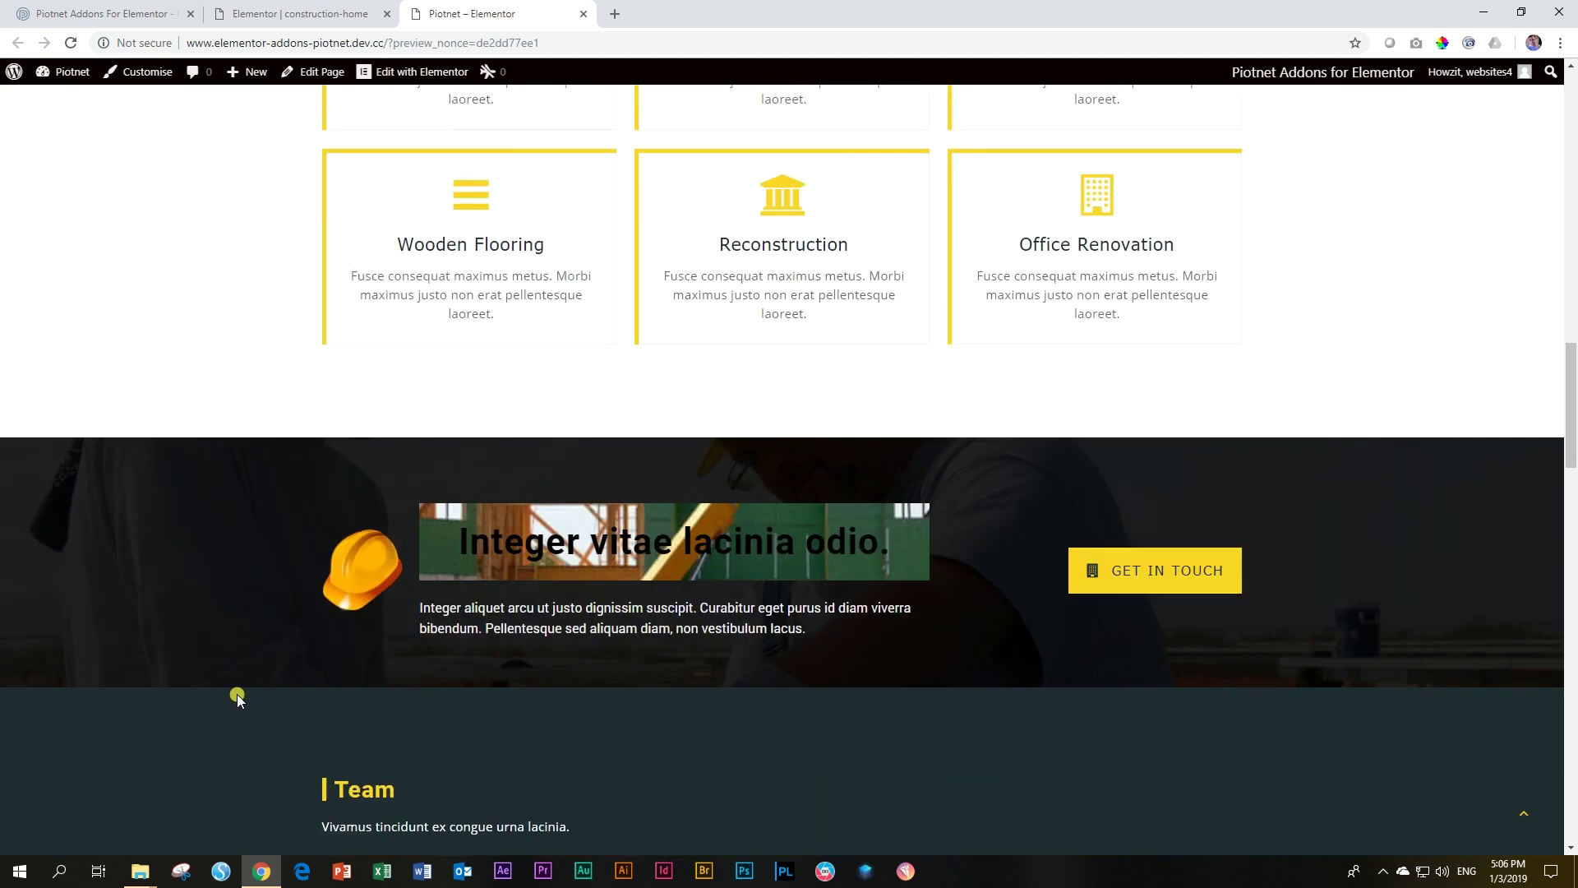
{"action": "scroll", "coordinate": [237, 697], "scroll_direction": "down", "scroll_amount": 3}
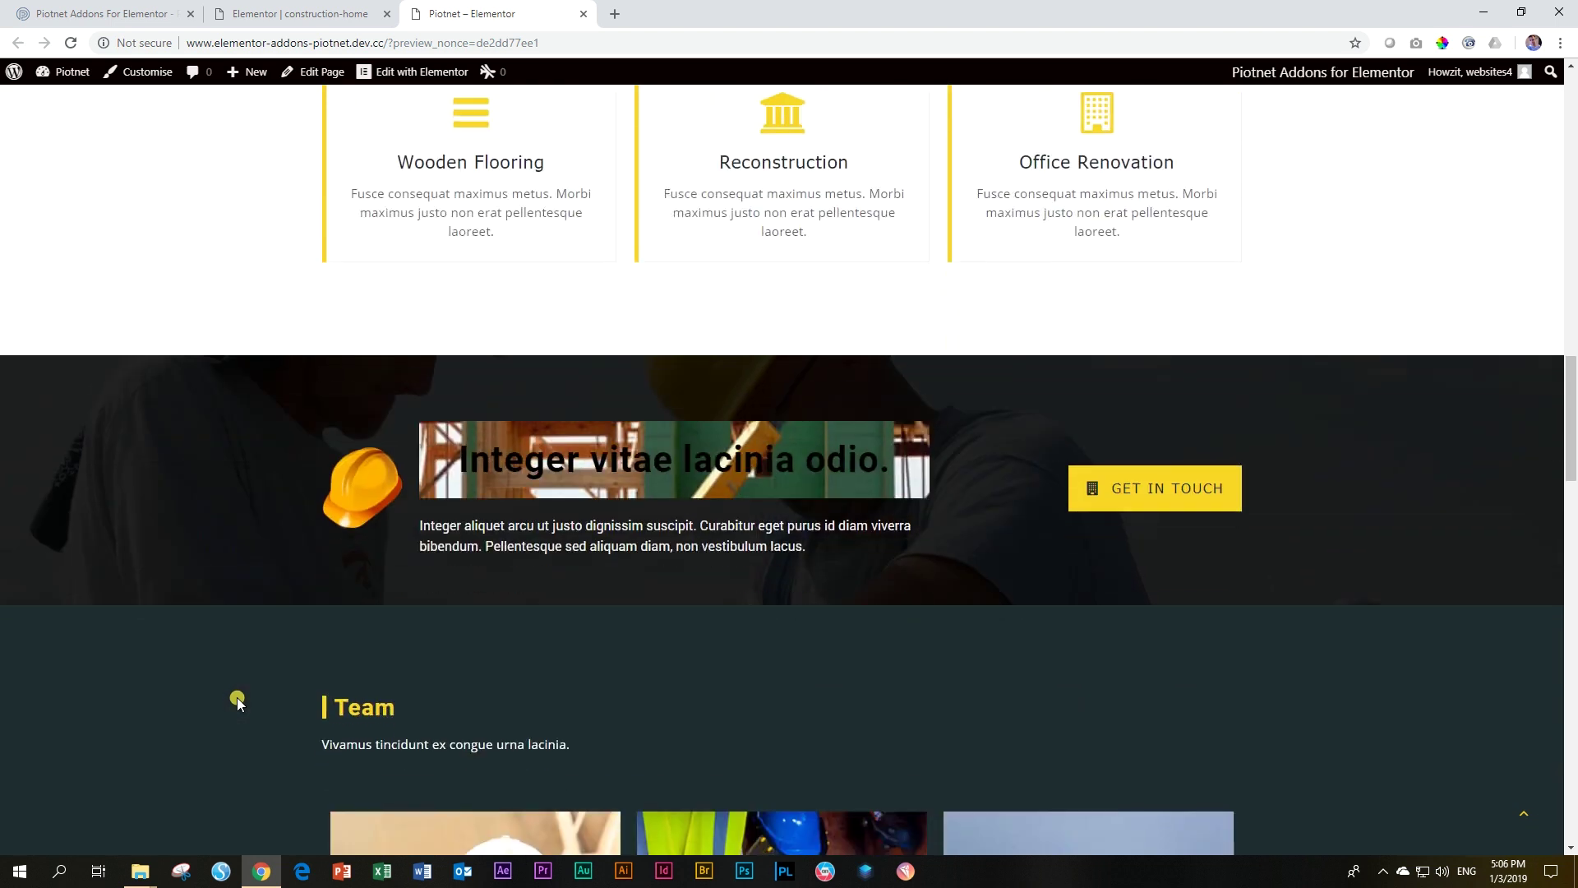
{"action": "scroll", "coordinate": [337, 733], "scroll_direction": "down", "scroll_amount": 2}
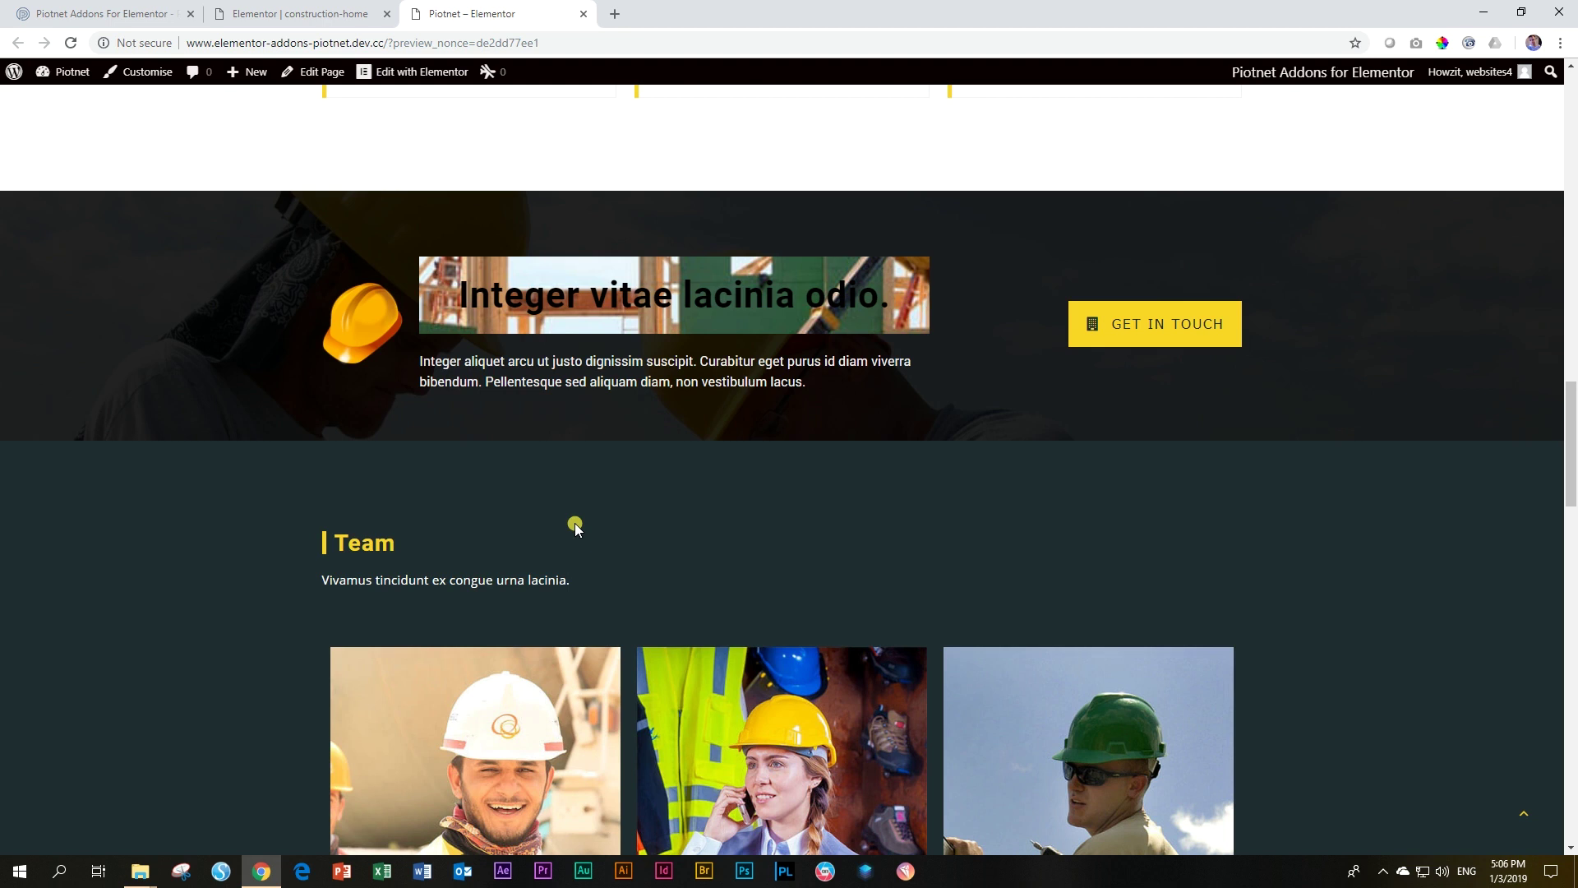
- Add a 254 px Spacer widget below the GET IN TOUCH button
{"action": "left_click", "coordinate": [321, 7]}
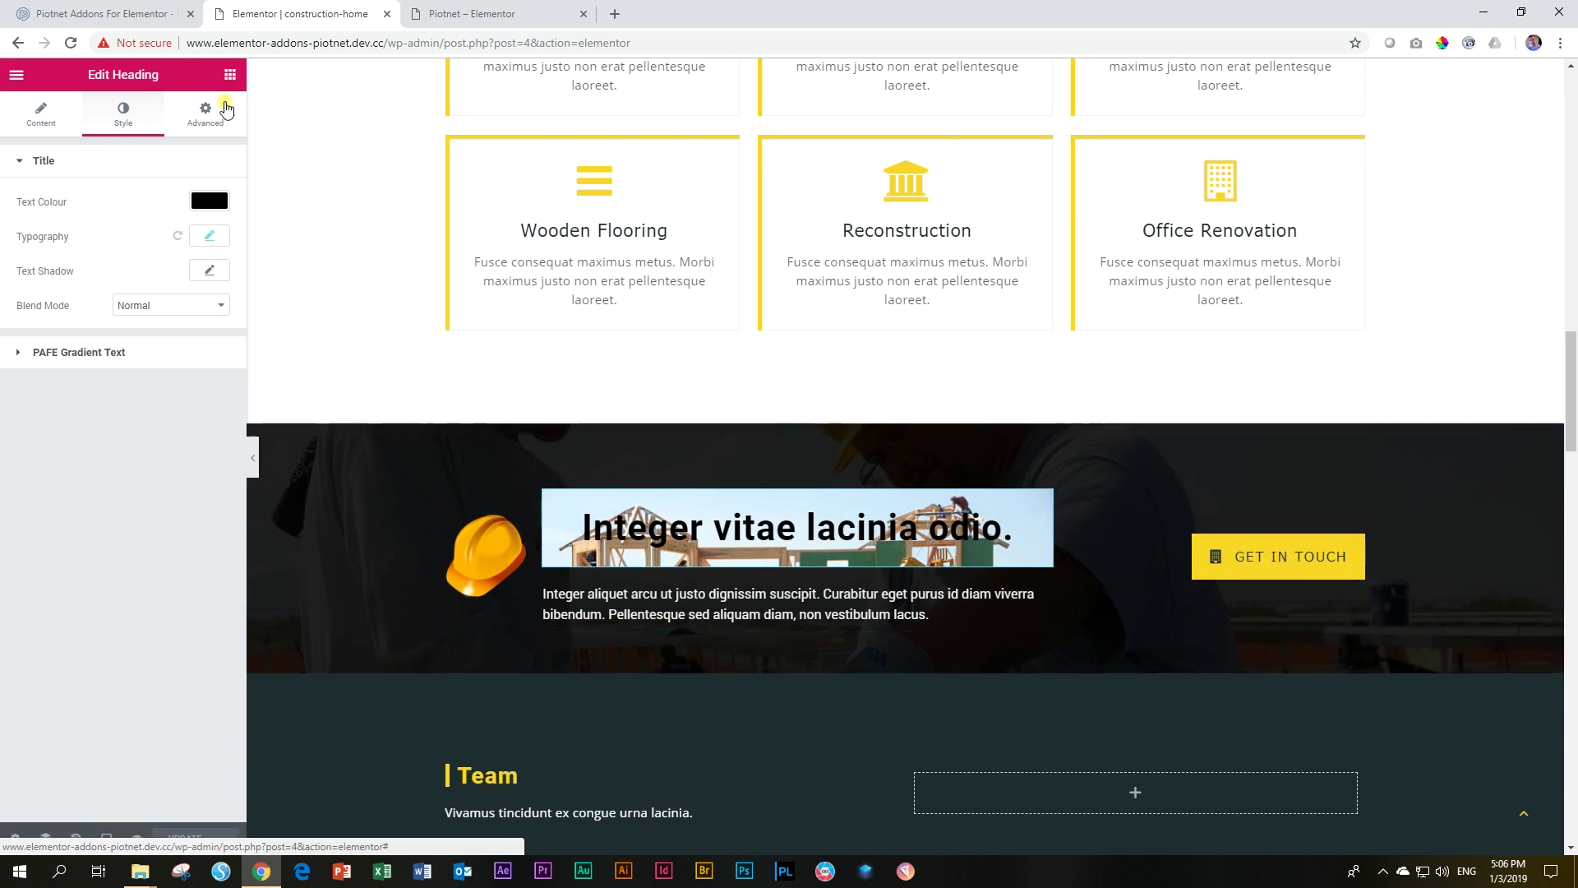
{"action": "left_click", "coordinate": [230, 74]}
{"action": "left_click_drag", "start_coordinate": [190, 472], "coordinate": [1258, 581]}
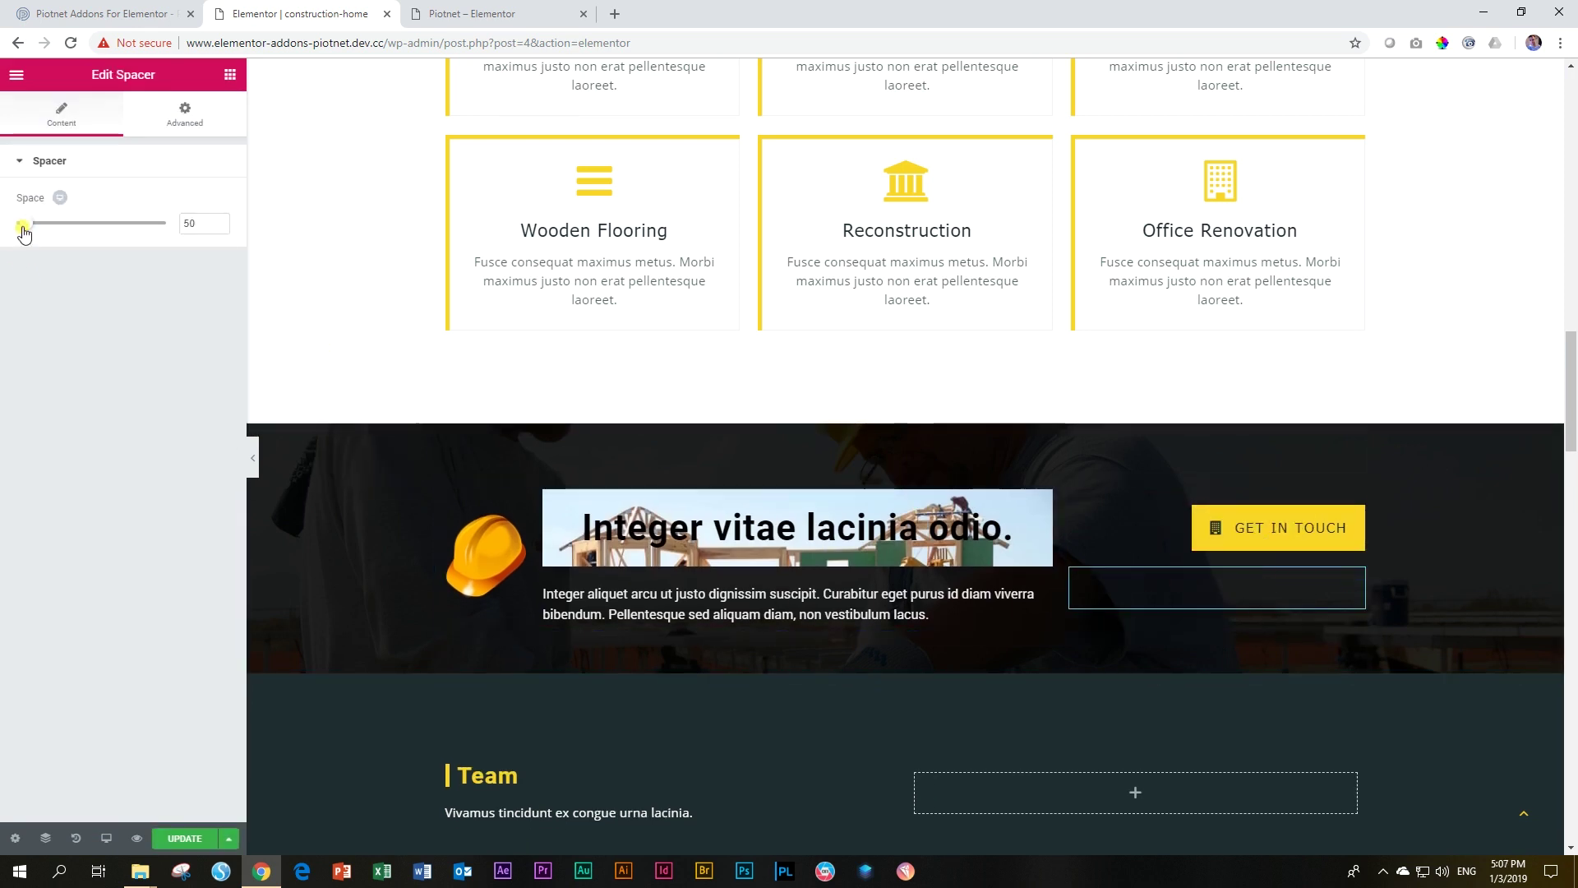
{"action": "left_click_drag", "start_coordinate": [26, 223], "coordinate": [78, 223]}
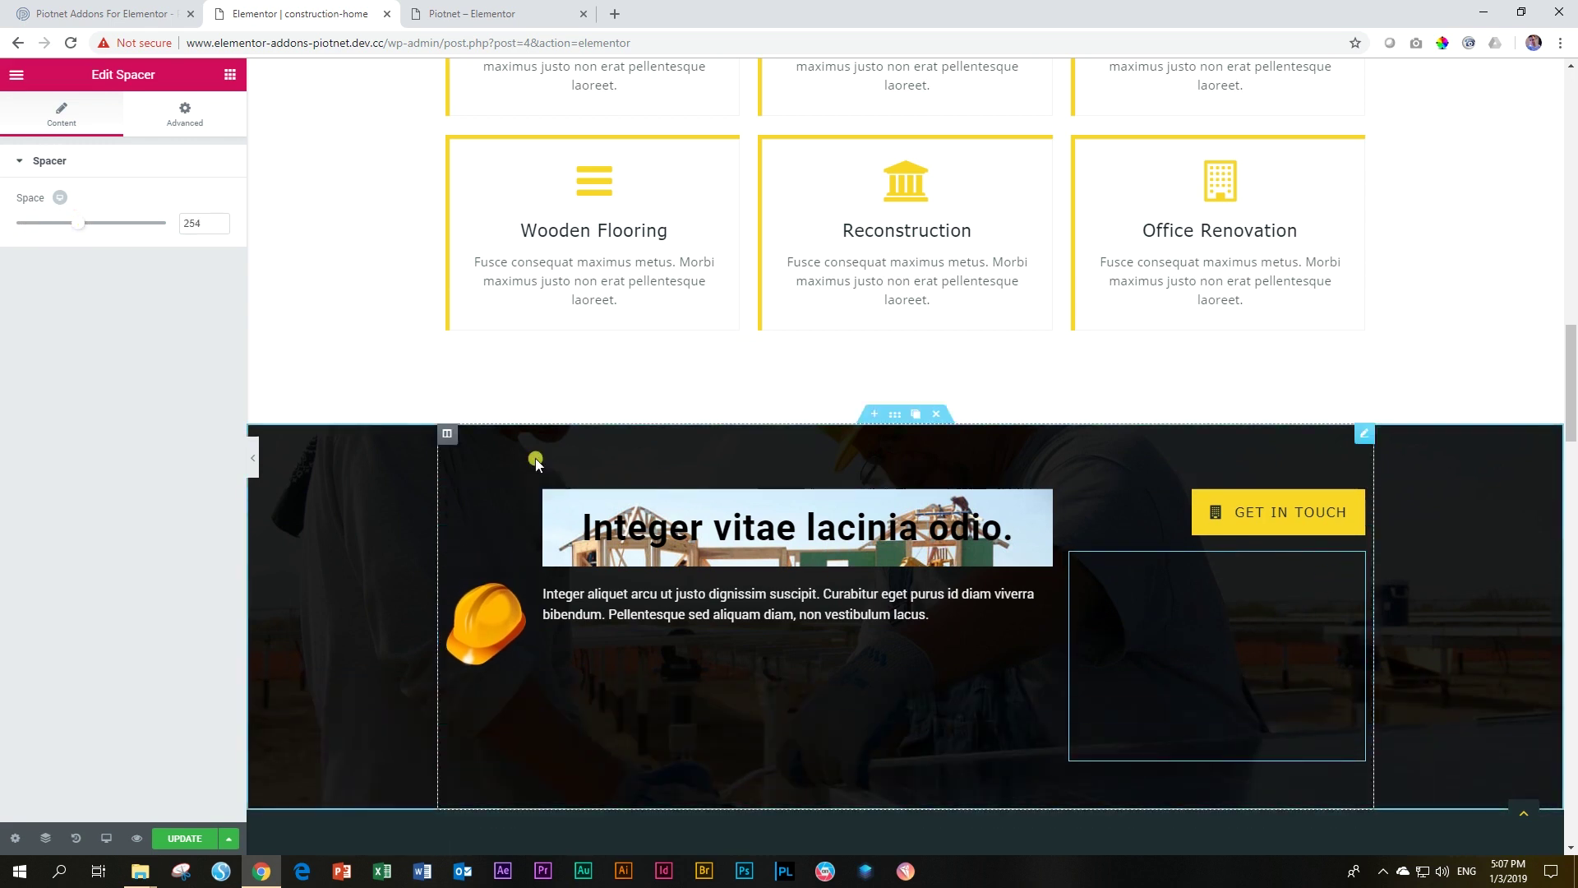
{"action": "left_click", "coordinate": [188, 132]}
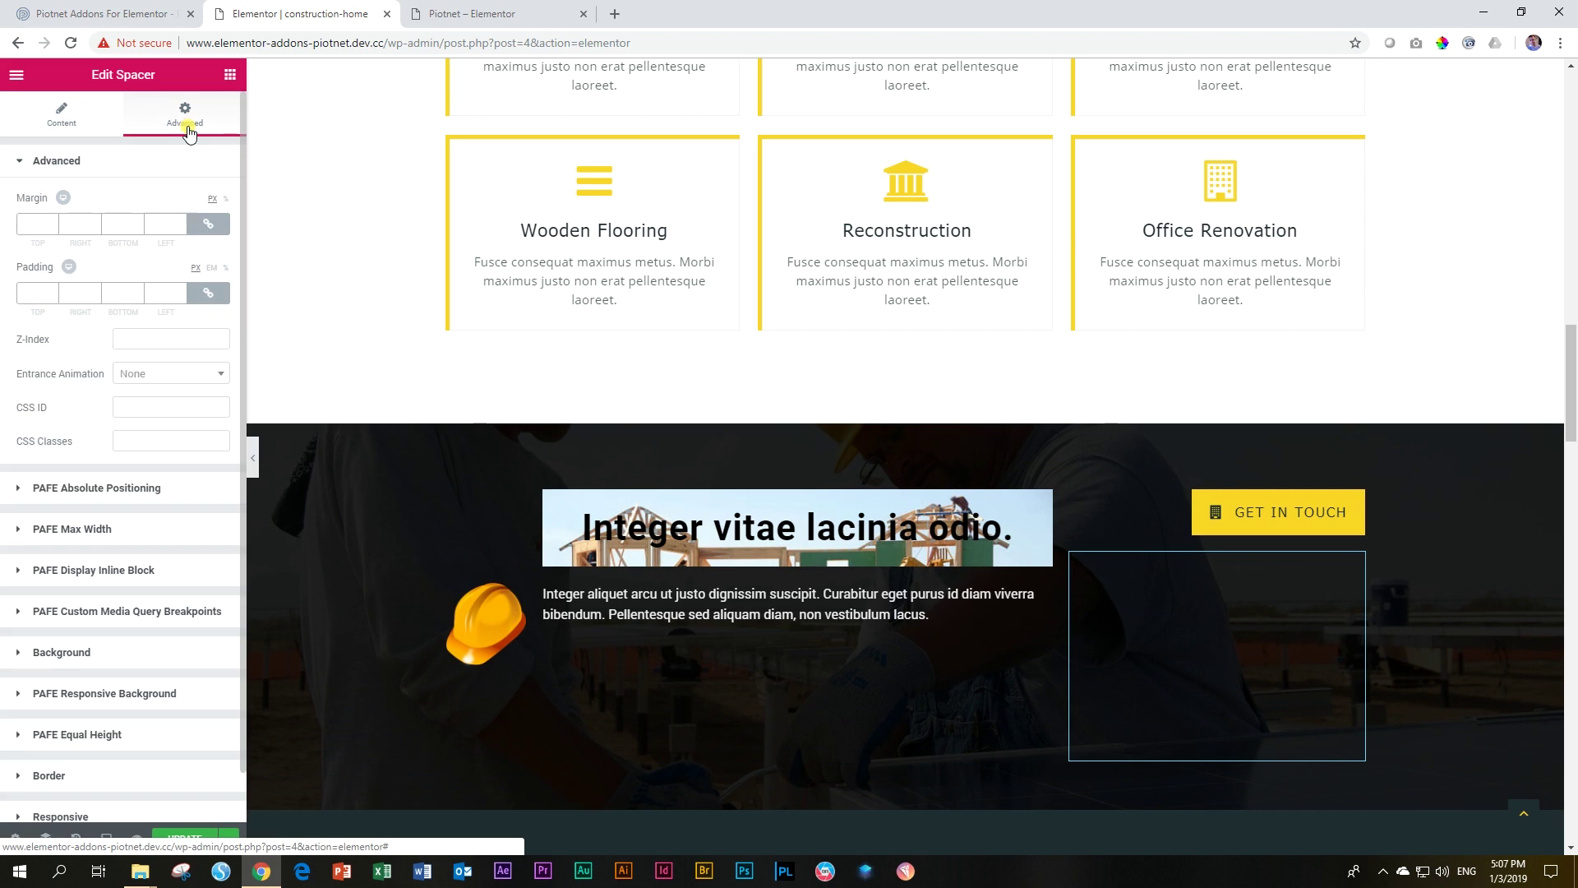
{"action": "scroll", "coordinate": [144, 247], "scroll_direction": "down", "scroll_amount": 1}
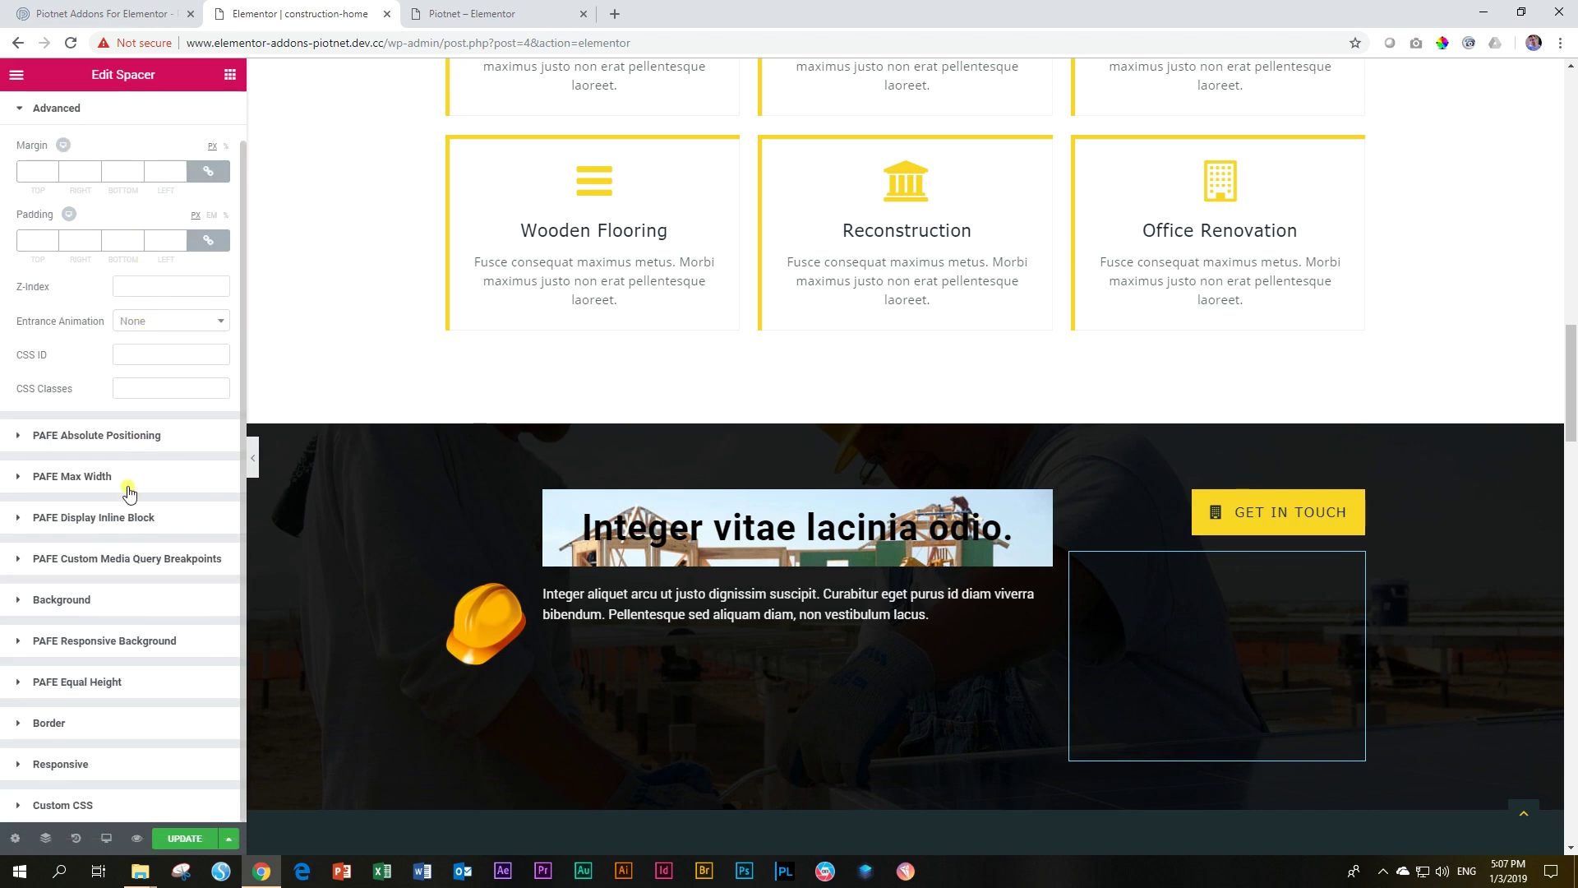
{"action": "left_click", "coordinate": [85, 610]}
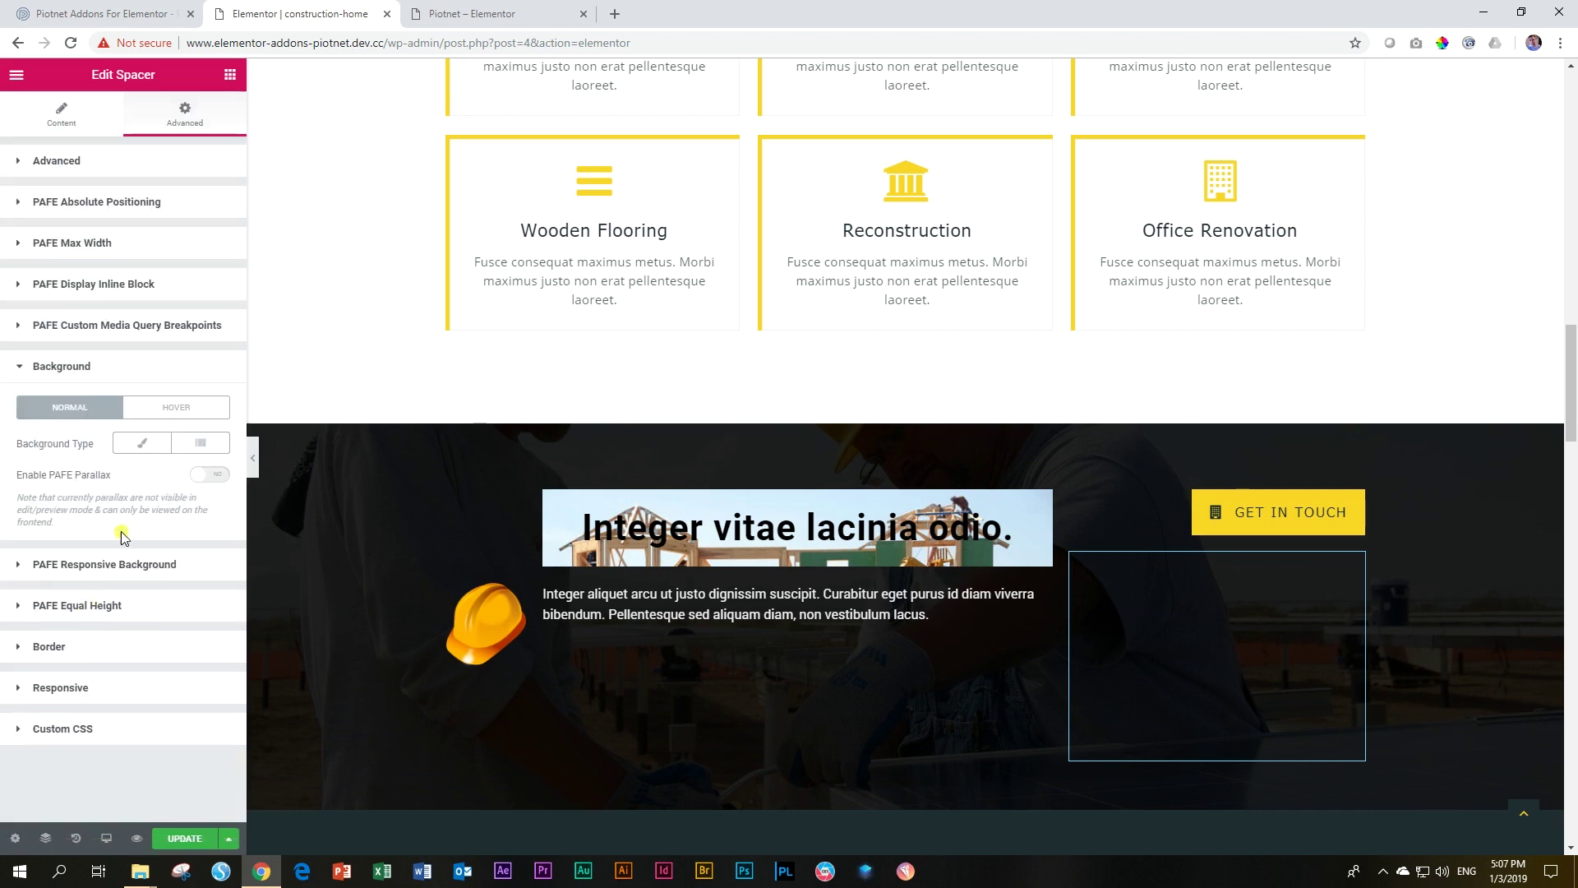
- Set the crane photo as the spacer's classic background, Cover size, with PAFE Parallax enabled
{"action": "left_click", "coordinate": [142, 445]}
{"action": "left_click", "coordinate": [125, 575]}
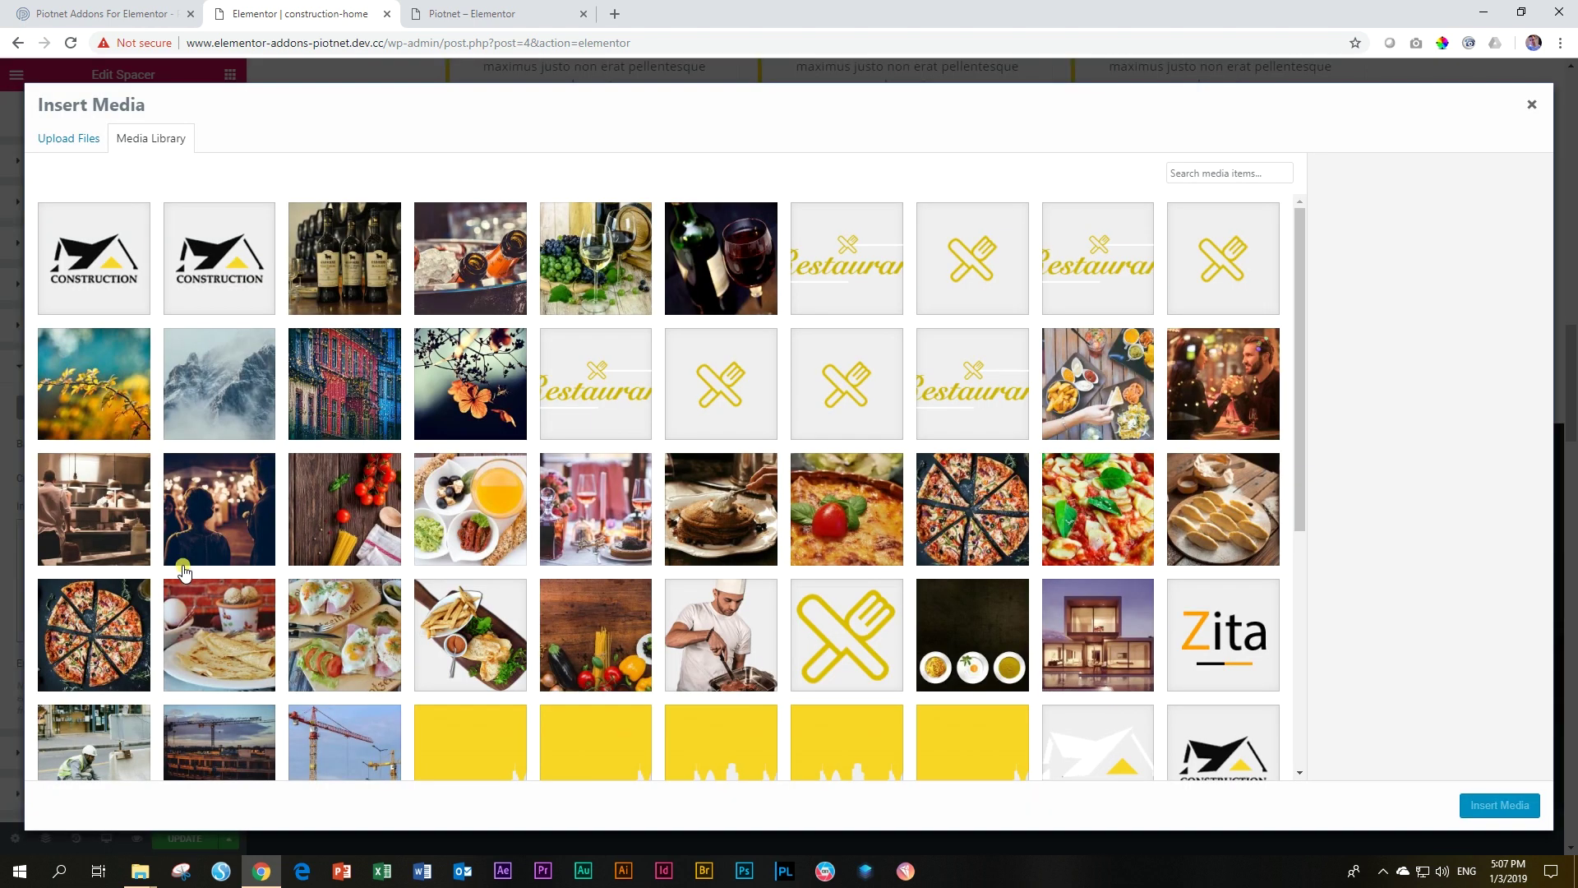
{"action": "scroll", "coordinate": [616, 572], "scroll_direction": "down", "scroll_amount": 3}
{"action": "scroll", "coordinate": [616, 573], "scroll_direction": "down", "scroll_amount": 2}
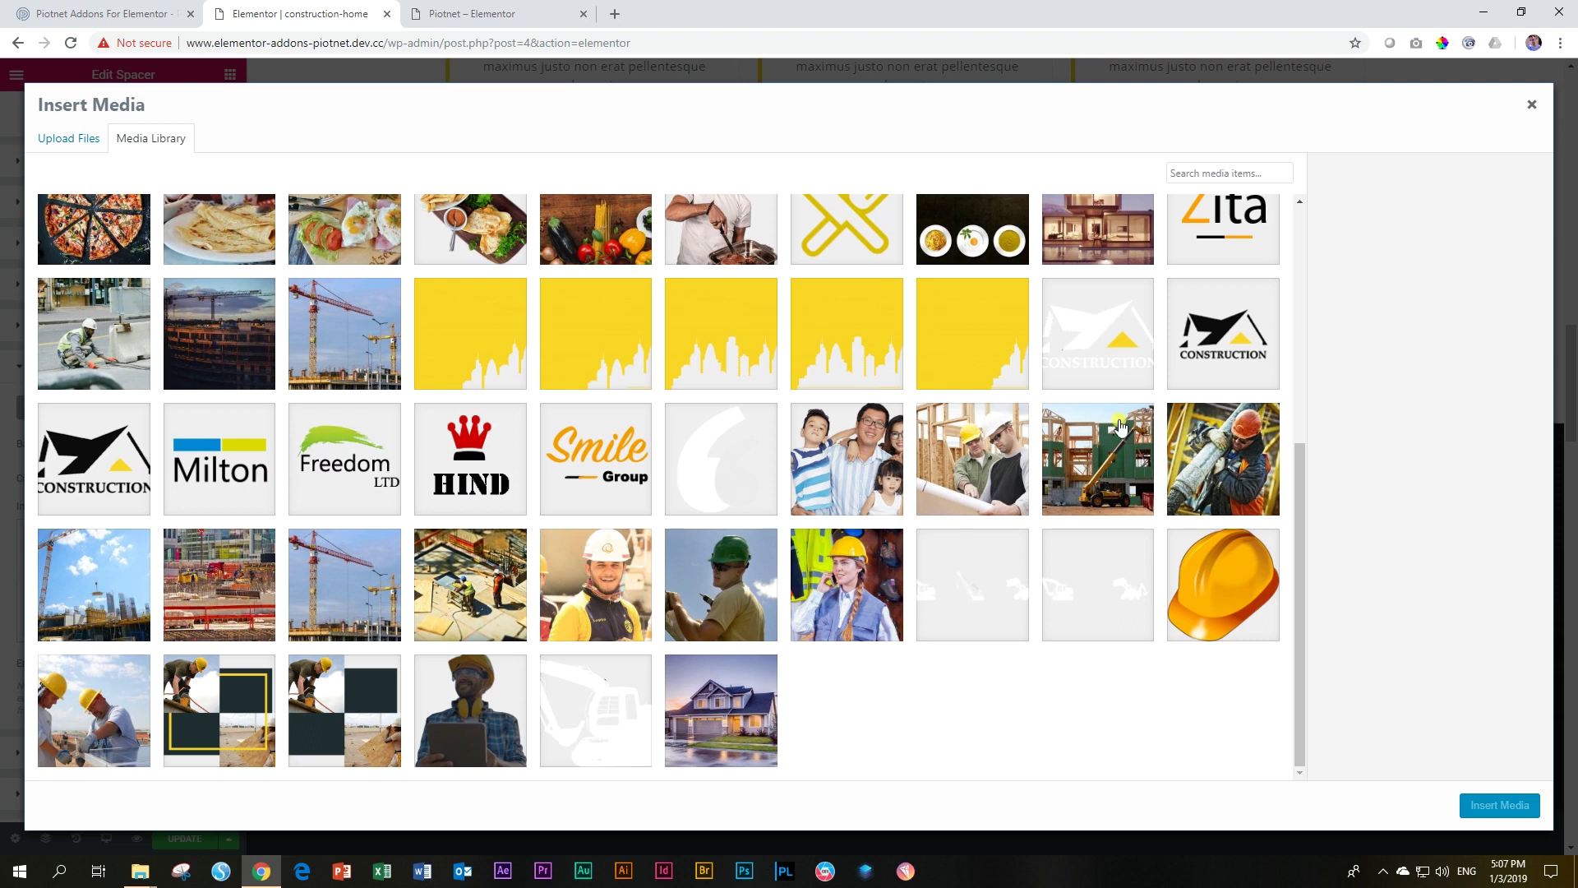
{"action": "left_click", "coordinate": [363, 590]}
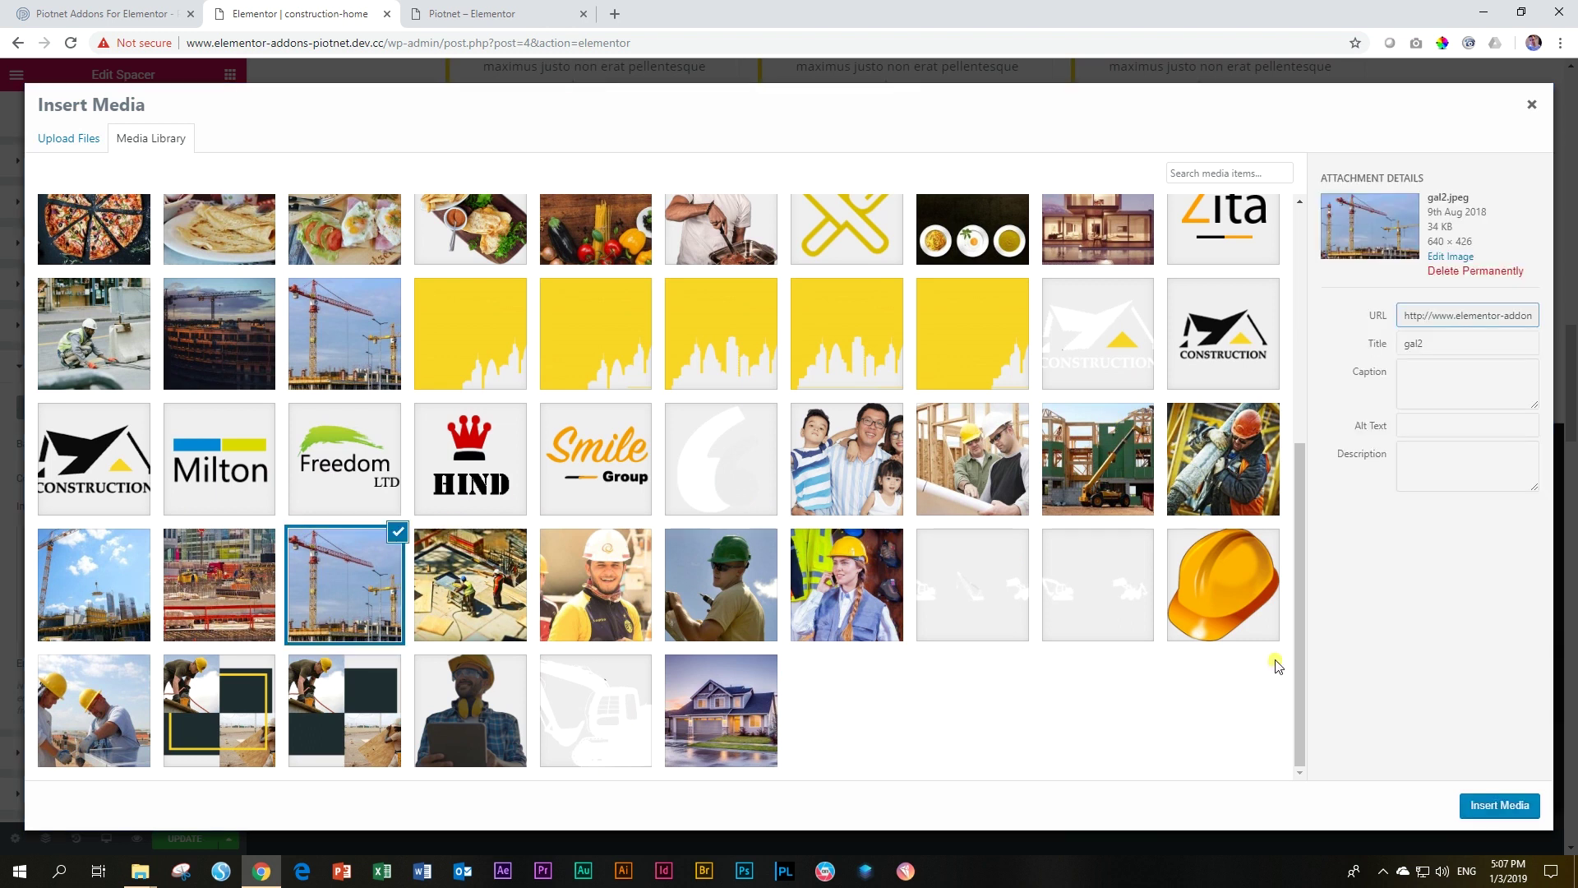
{"action": "left_click", "coordinate": [1473, 805]}
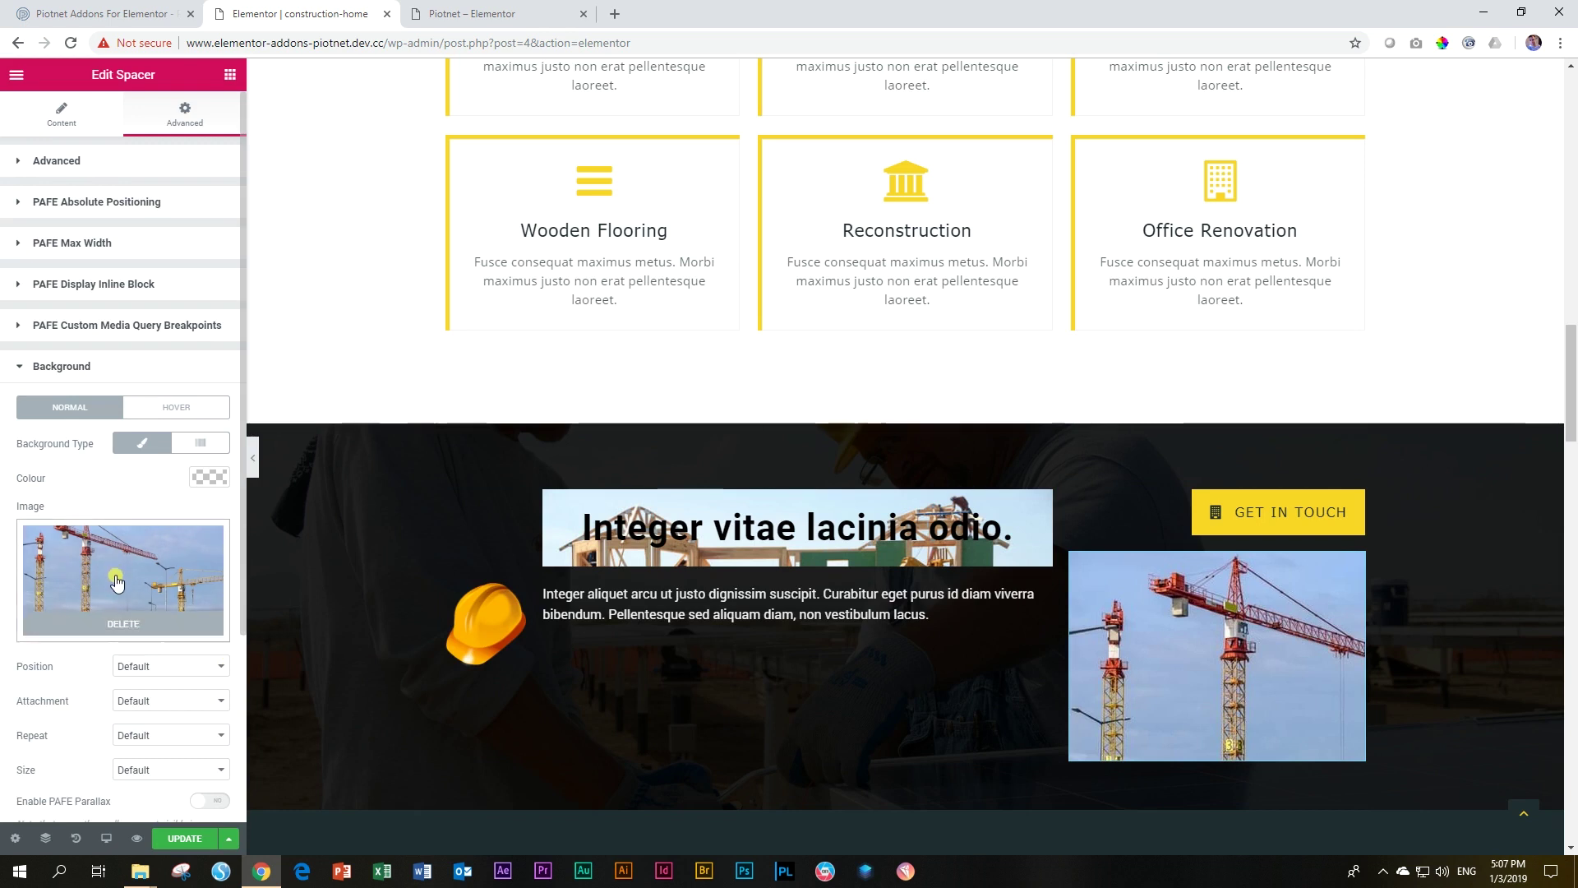
{"action": "scroll", "coordinate": [131, 579], "scroll_direction": "down", "scroll_amount": 3}
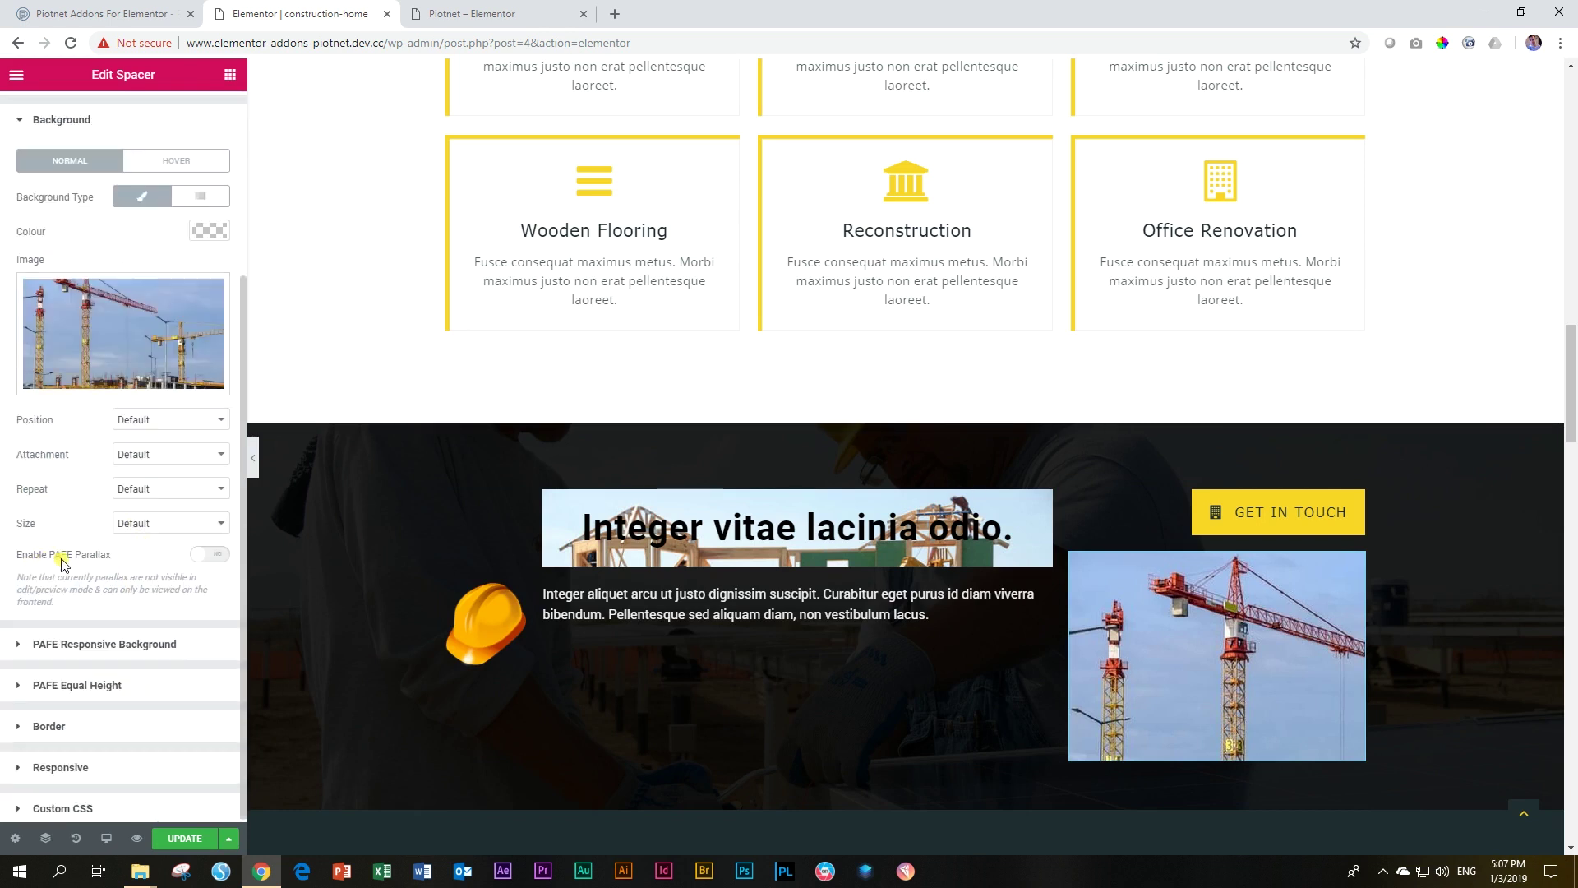
{"action": "left_click", "coordinate": [210, 558]}
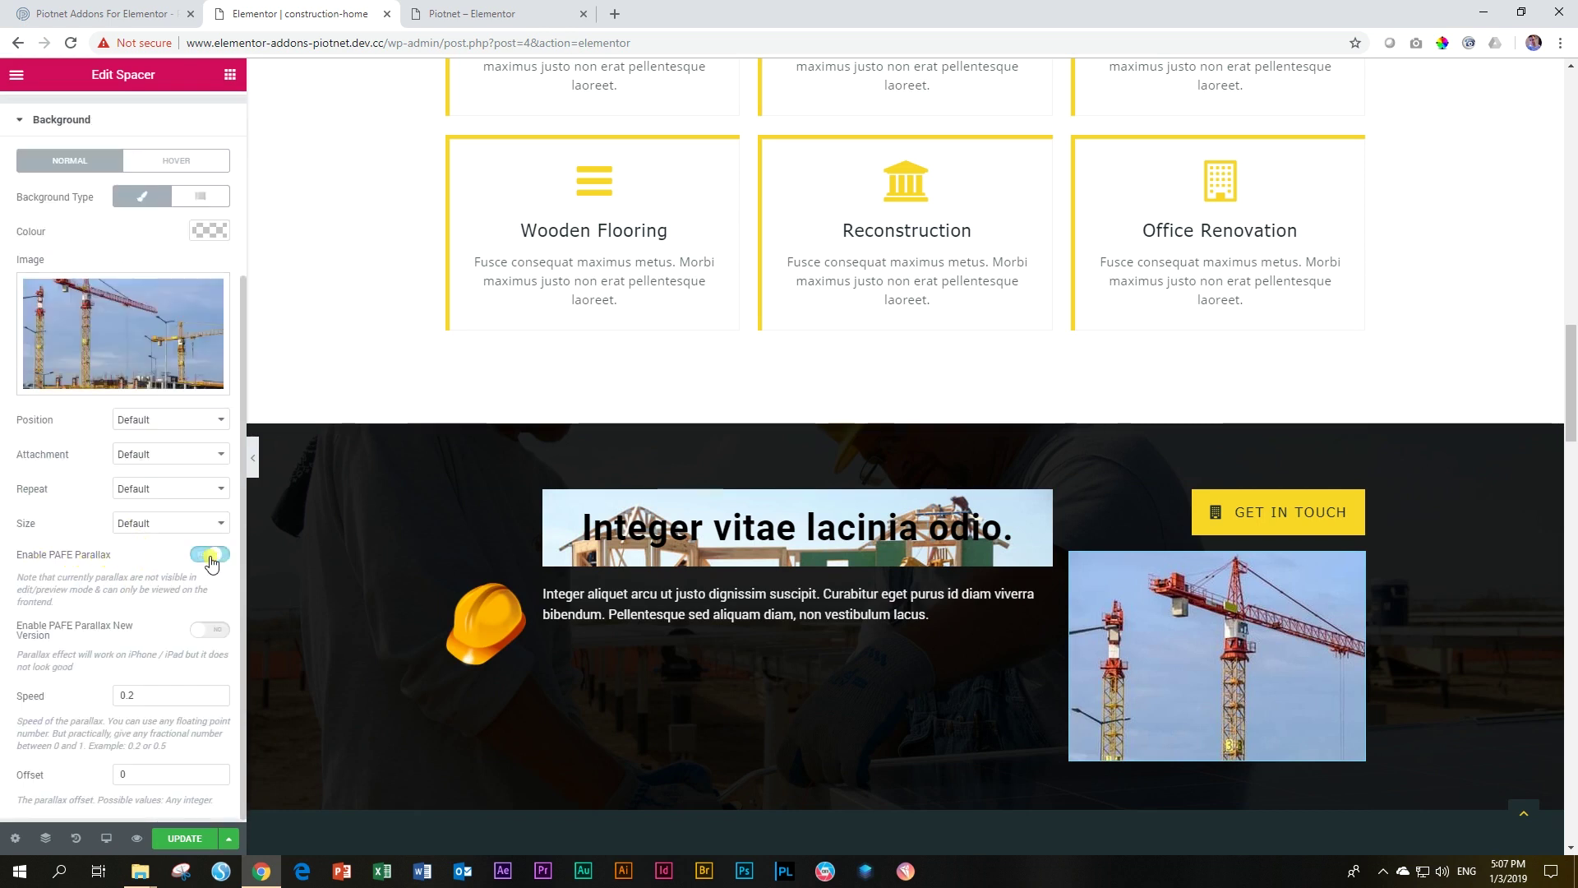
{"action": "left_click", "coordinate": [132, 522]}
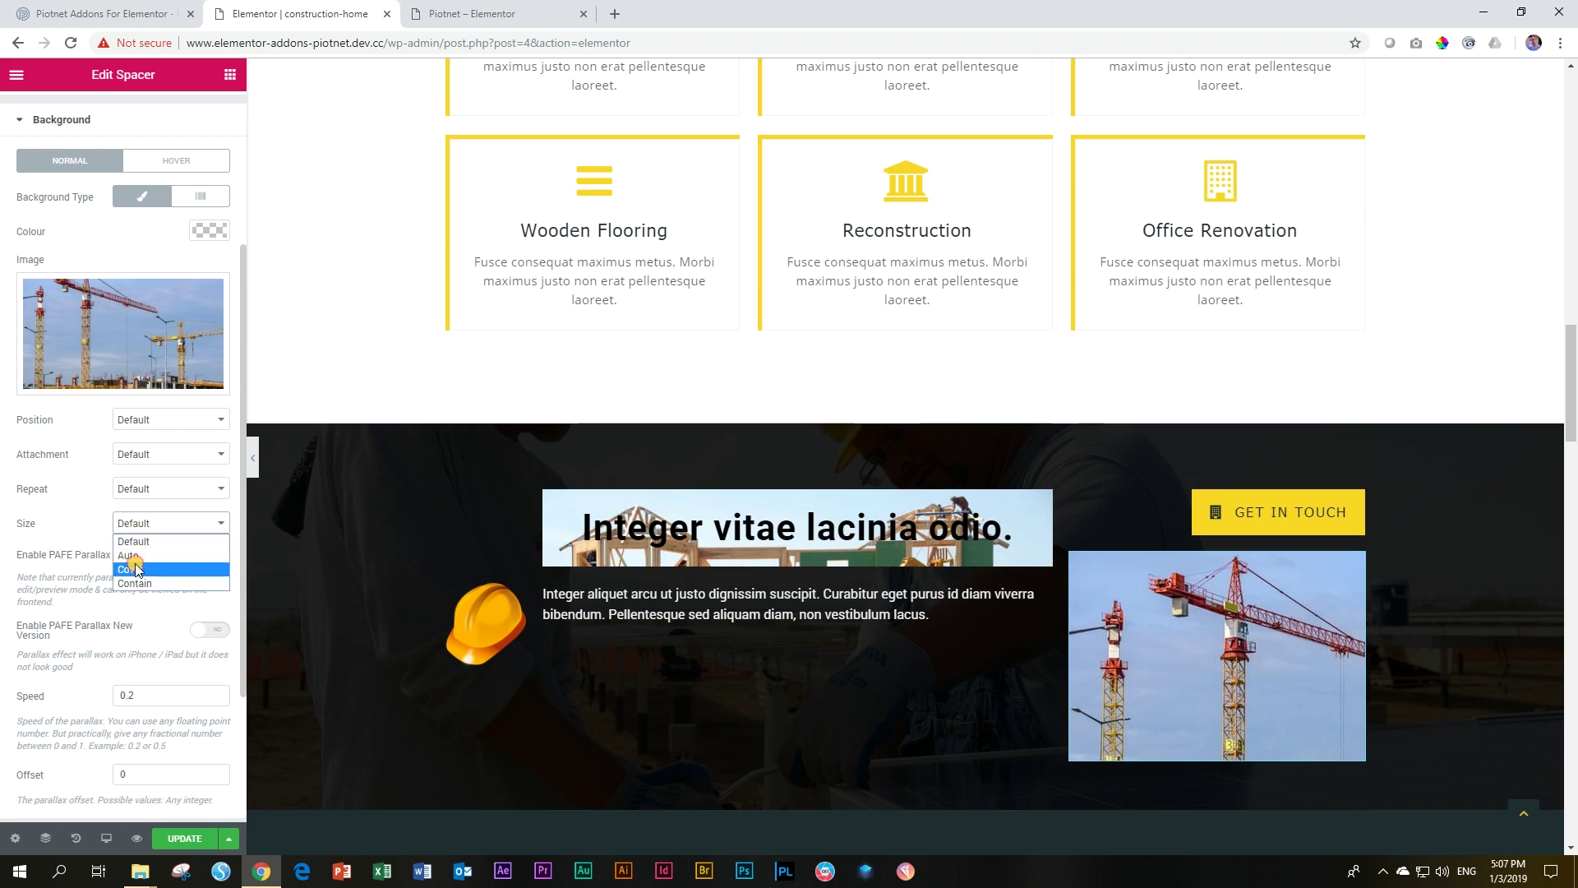
{"action": "left_click", "coordinate": [136, 569]}
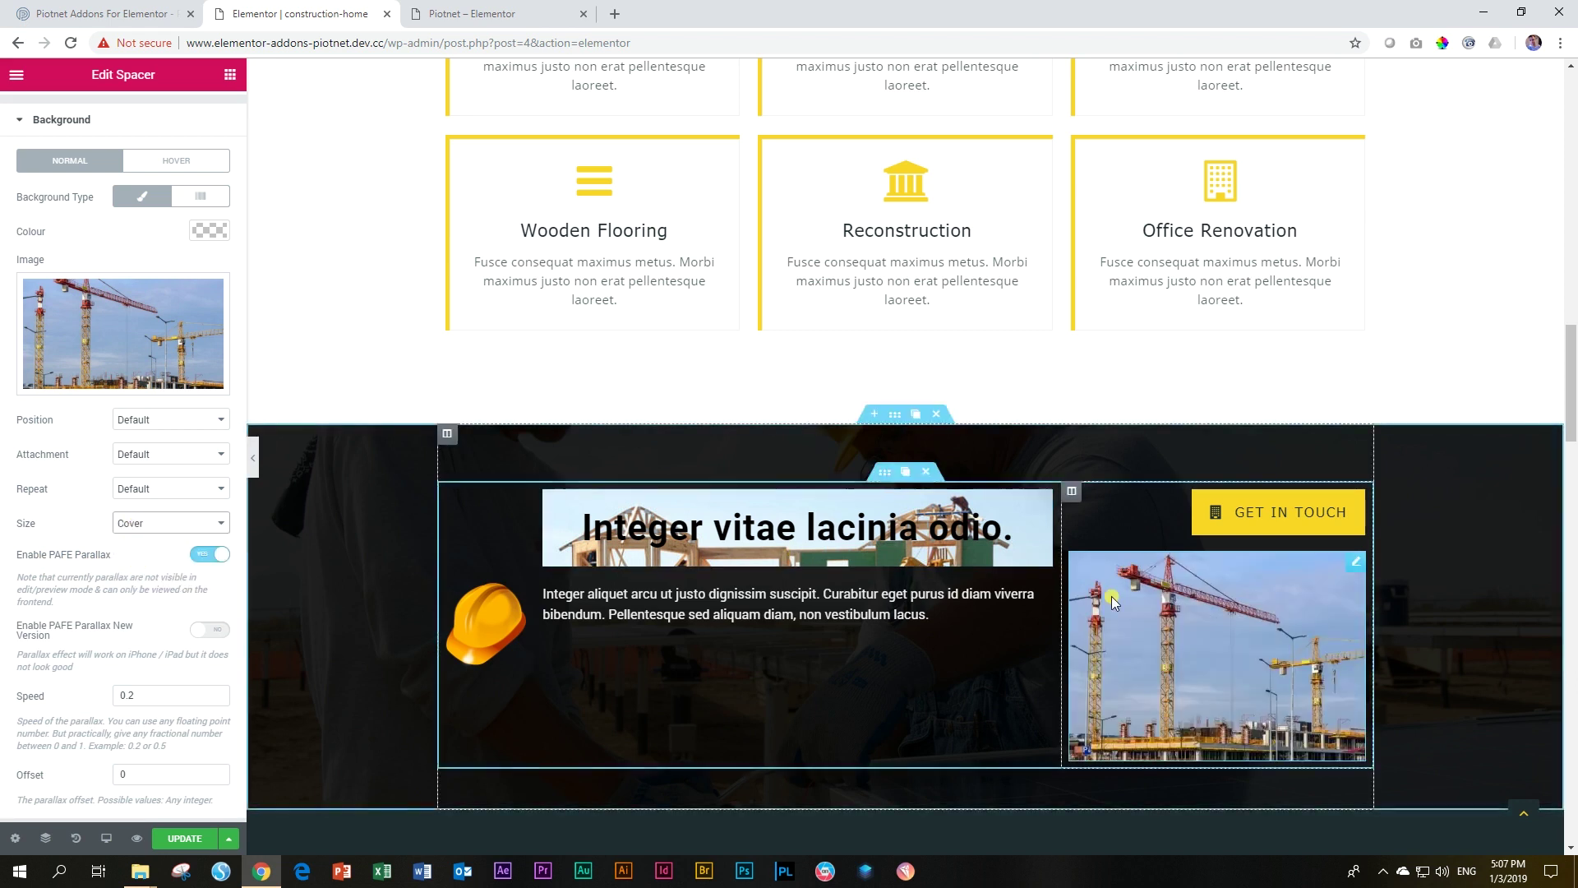
- Give the spacer a -150 bottom margin and z-index 1, save, and view the live page
{"action": "scroll", "coordinate": [166, 152], "scroll_direction": "up", "scroll_amount": 3}
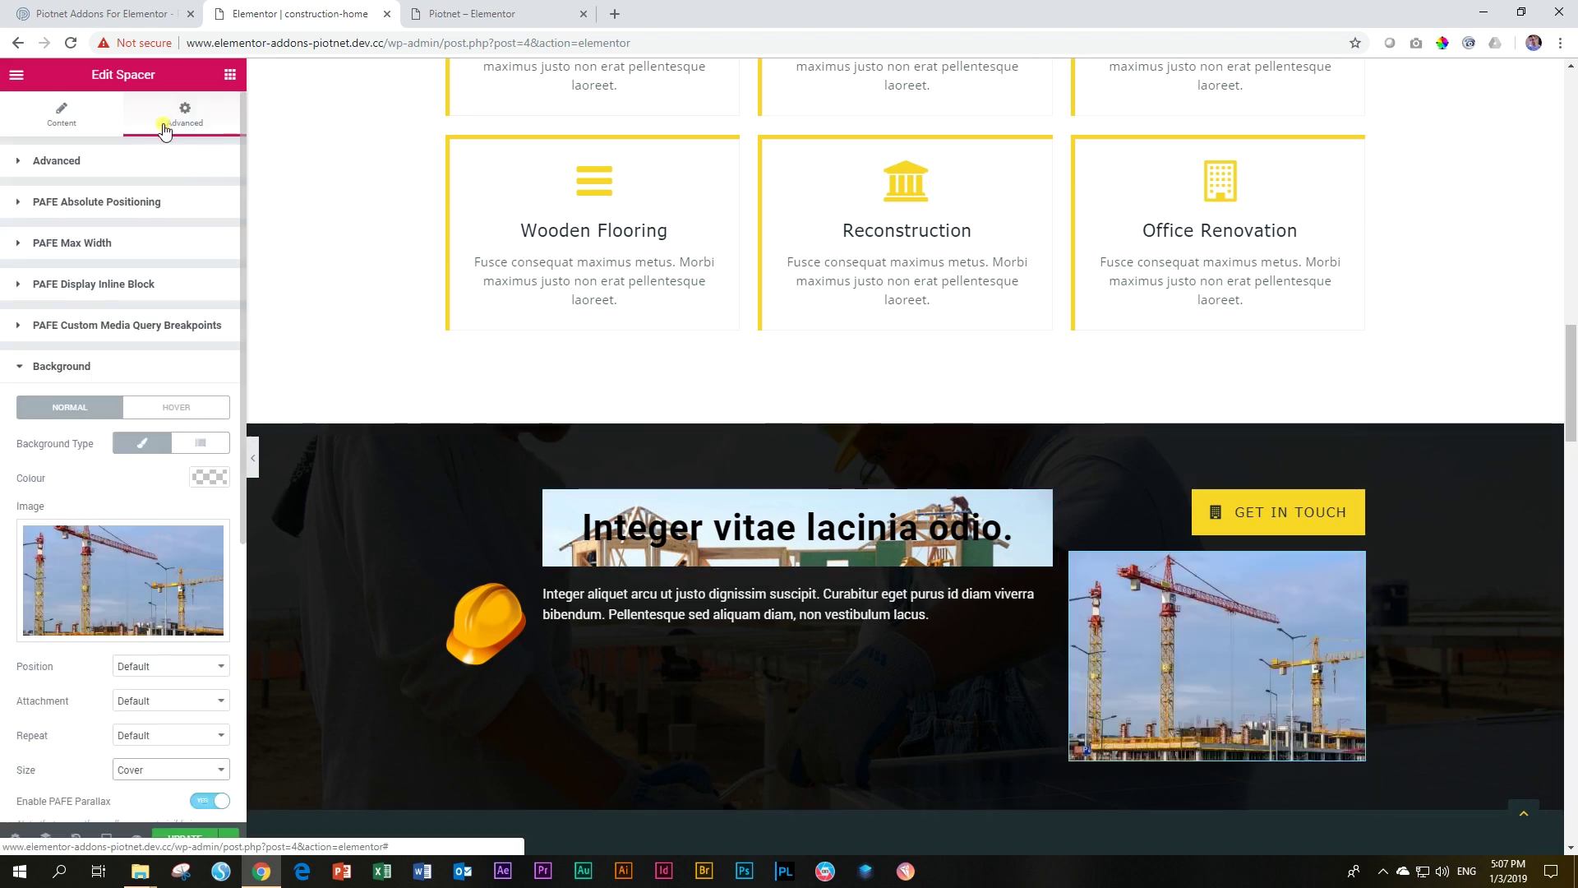
{"action": "left_click", "coordinate": [50, 162]}
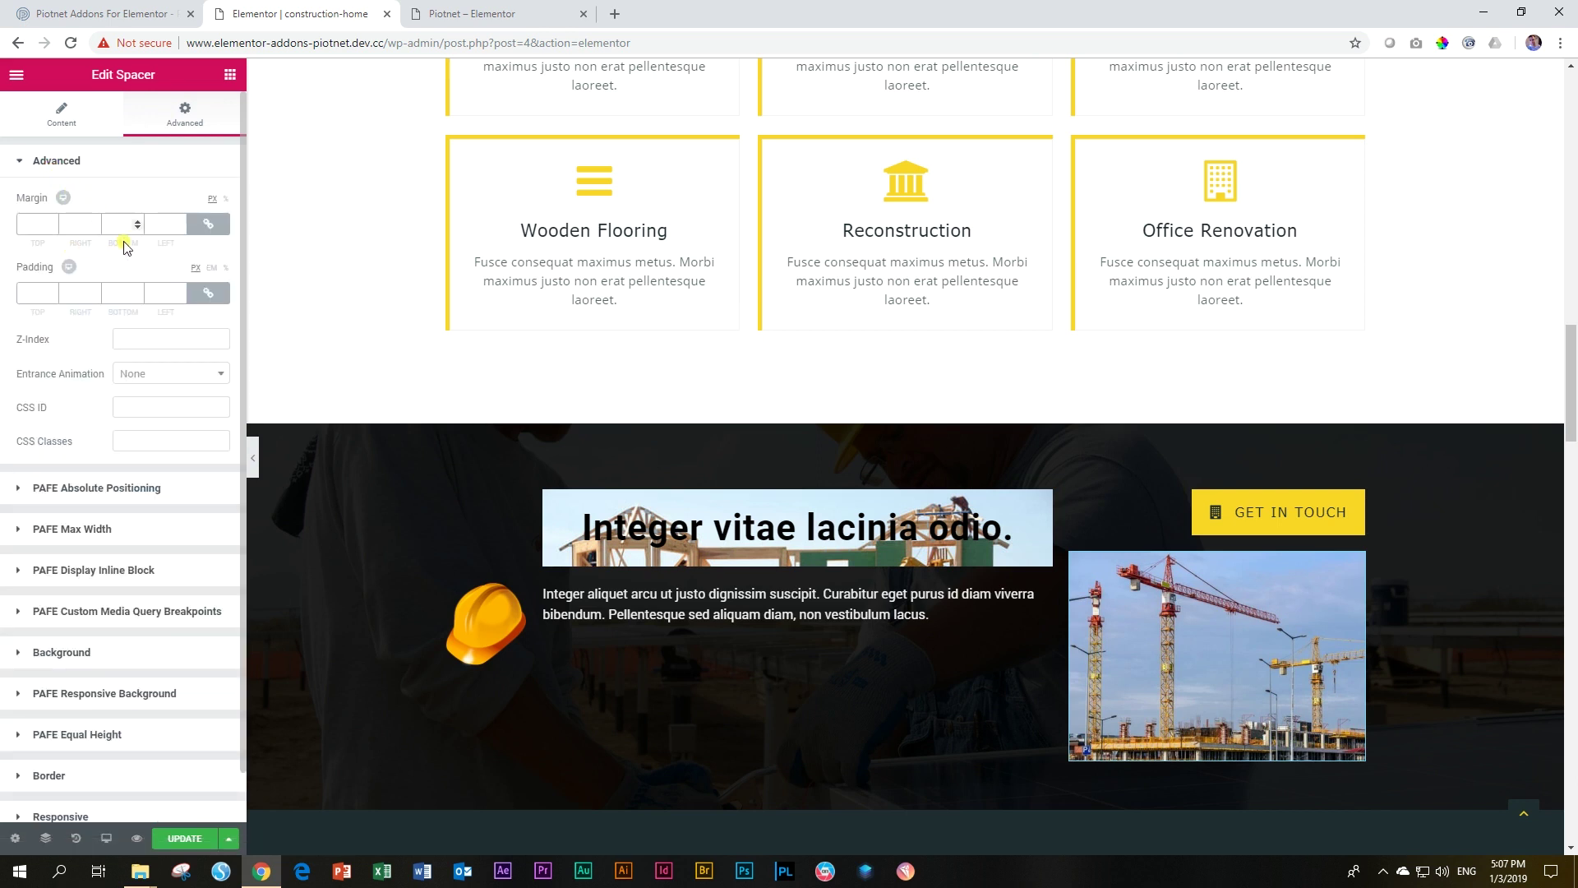
{"action": "left_click", "coordinate": [214, 225]}
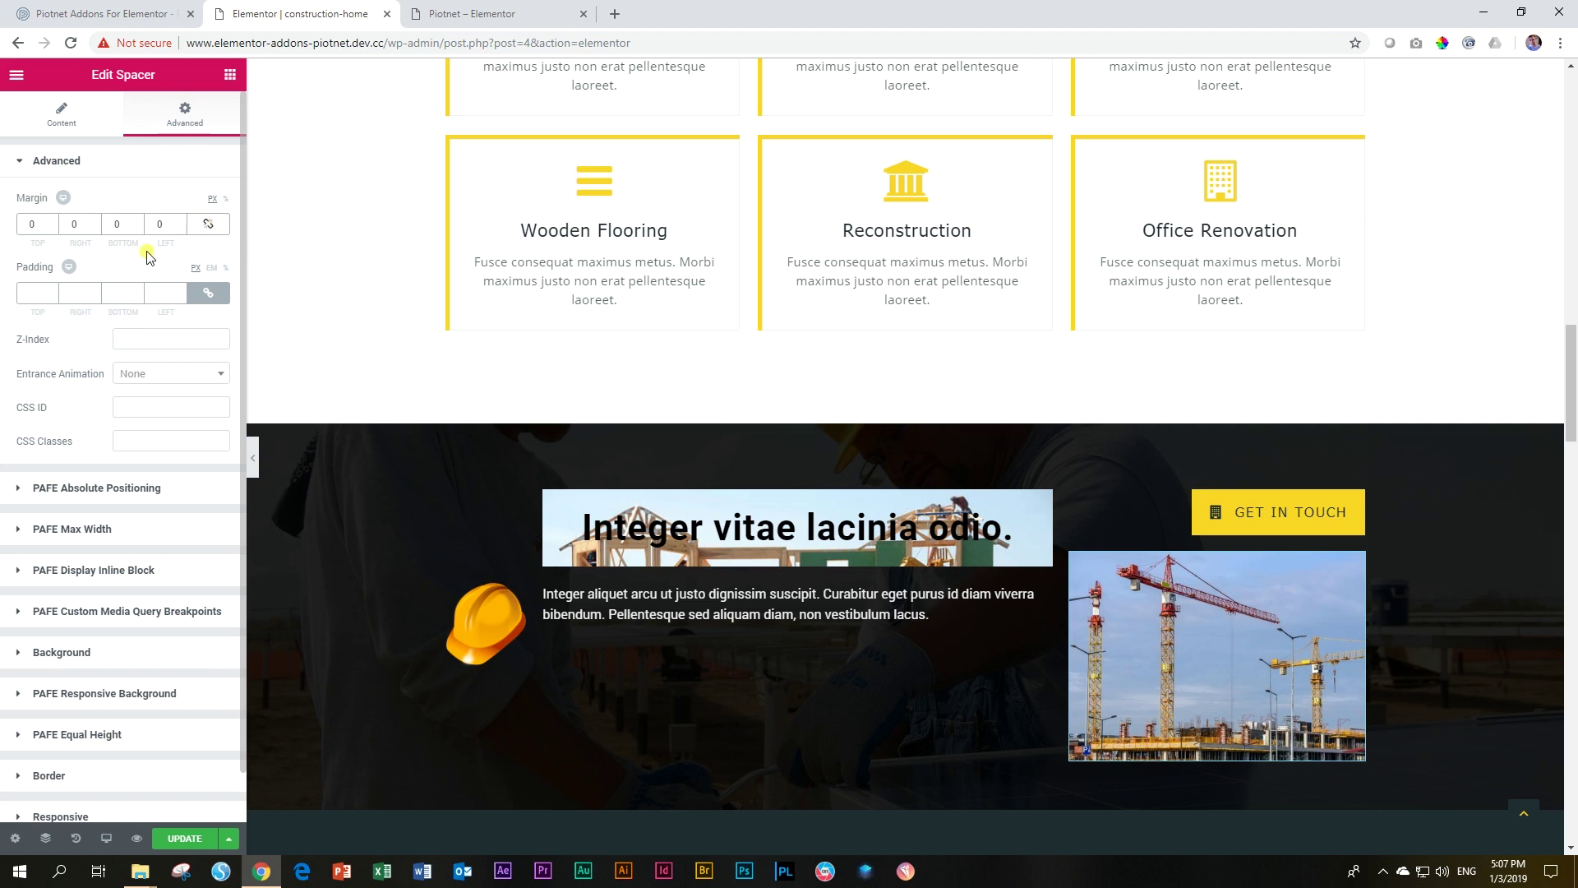
{"action": "left_click", "coordinate": [137, 228]}
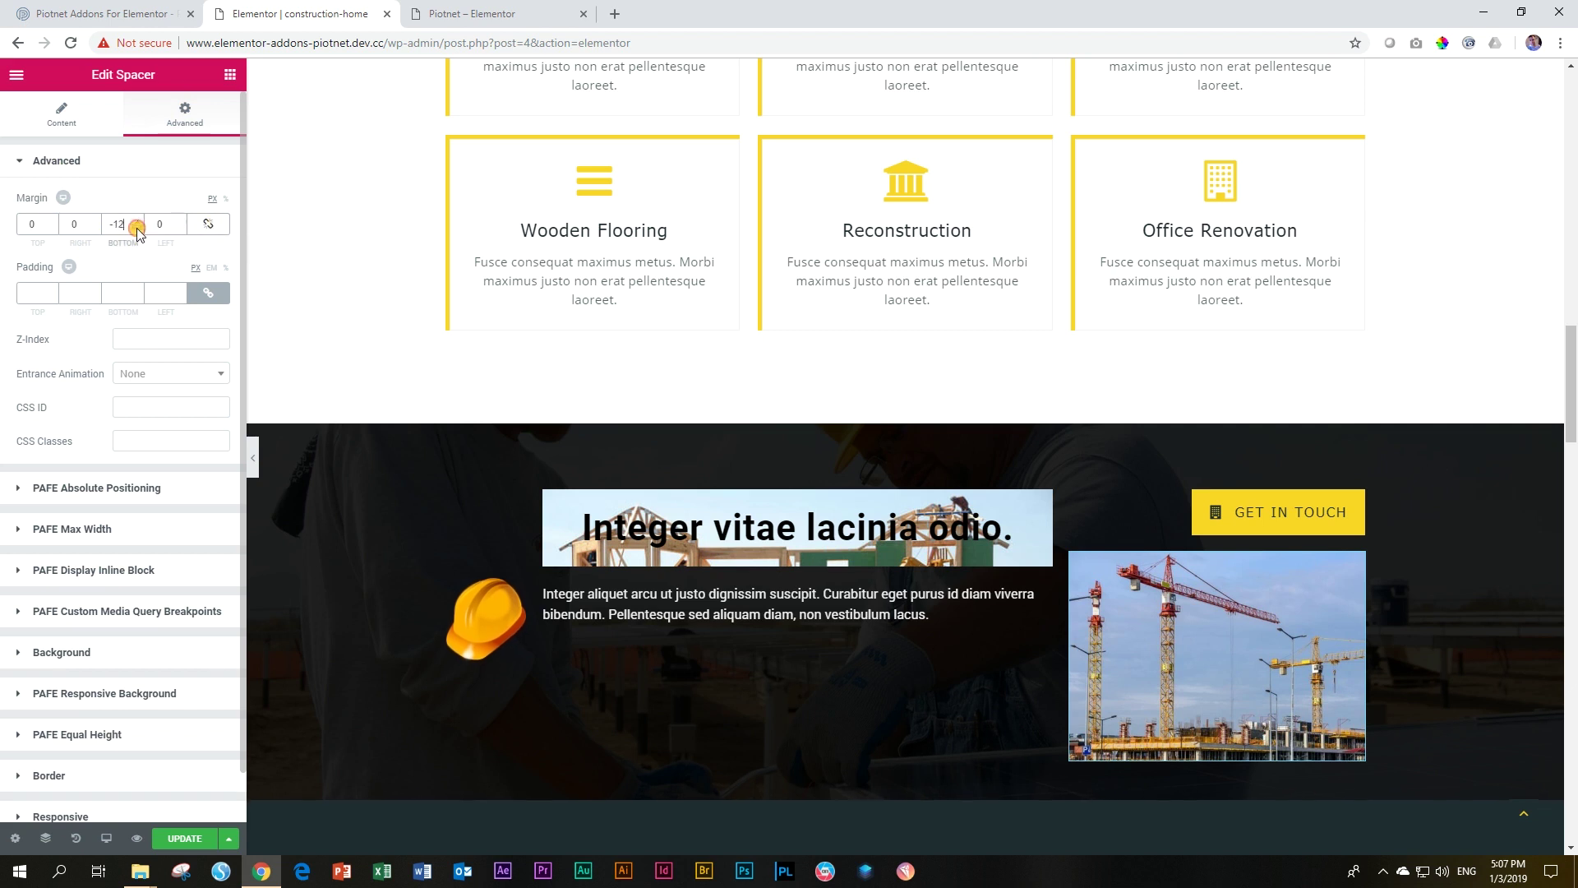
{"action": "left_click_drag", "start_coordinate": [137, 231], "coordinate": [138, 233]}
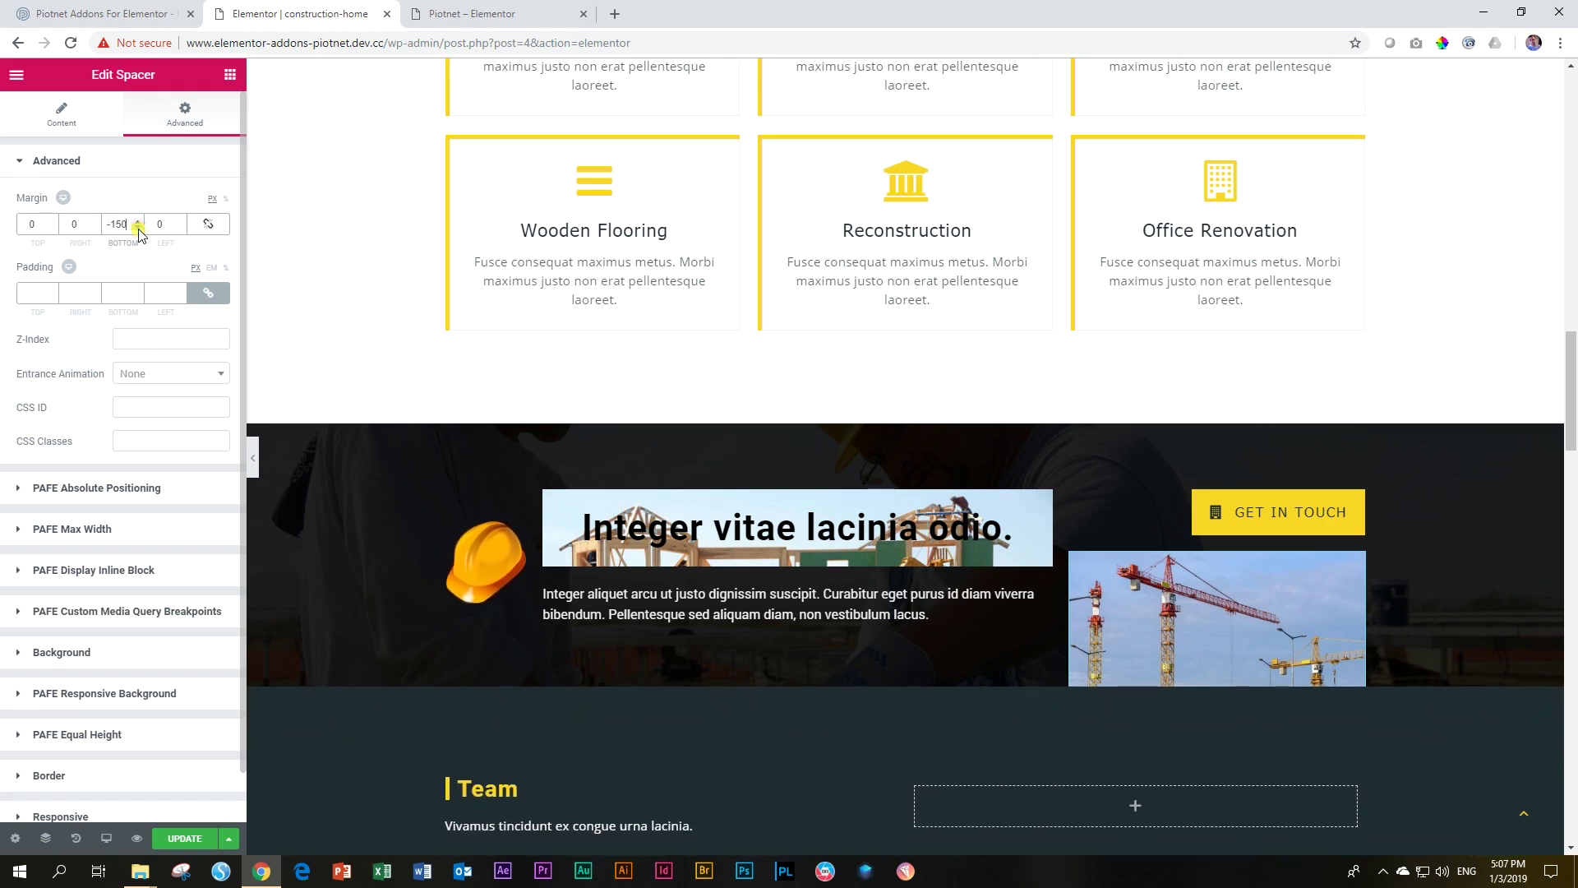
{"action": "left_click", "coordinate": [217, 335]}
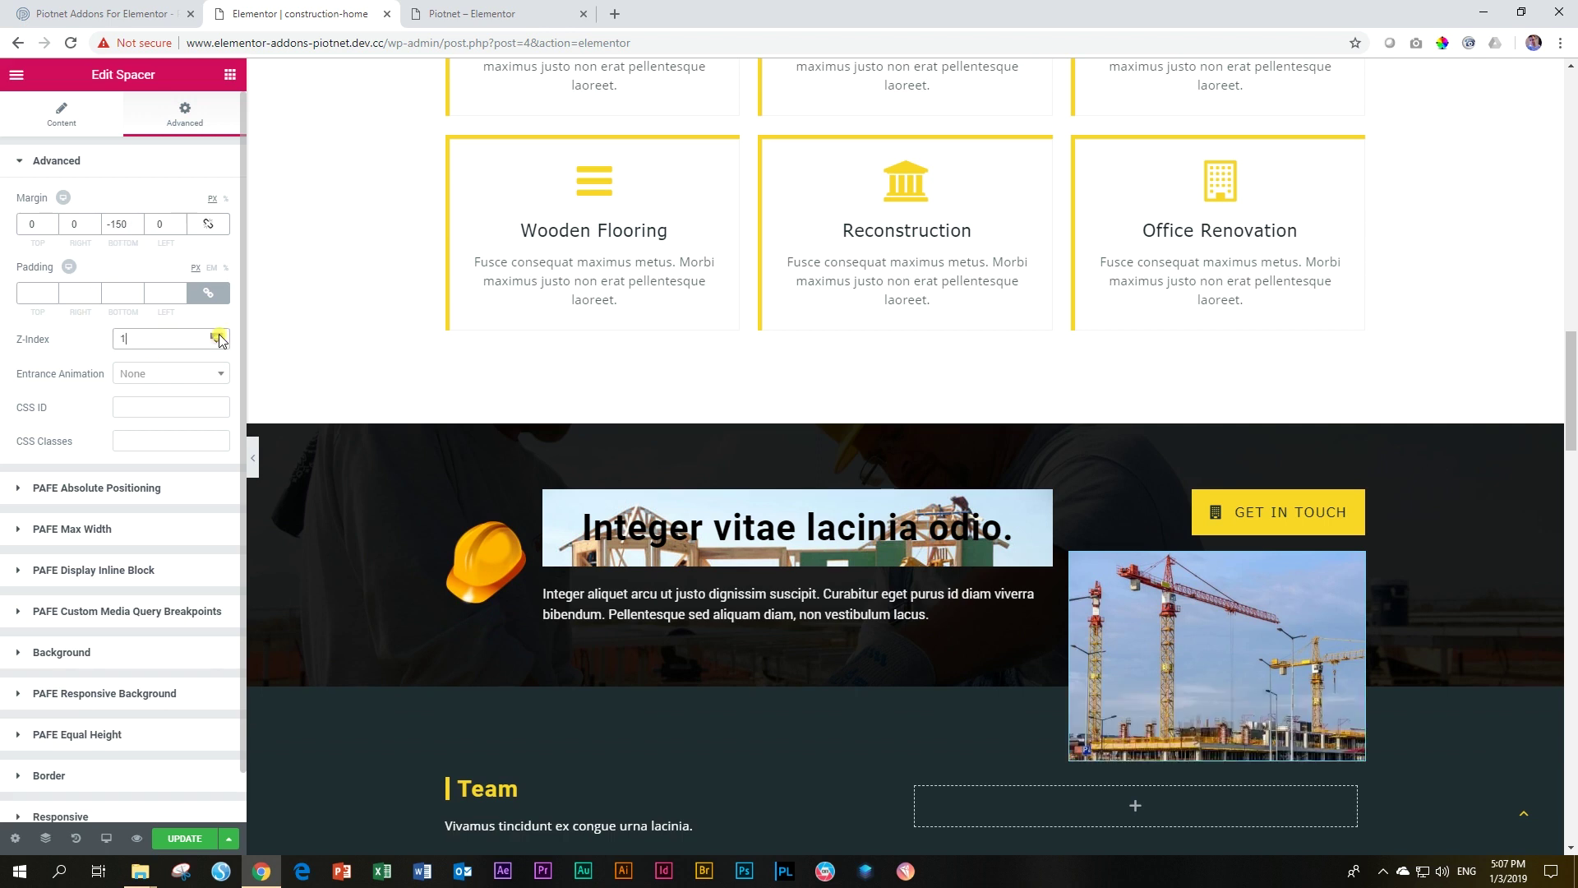
{"action": "left_click", "coordinate": [182, 839]}
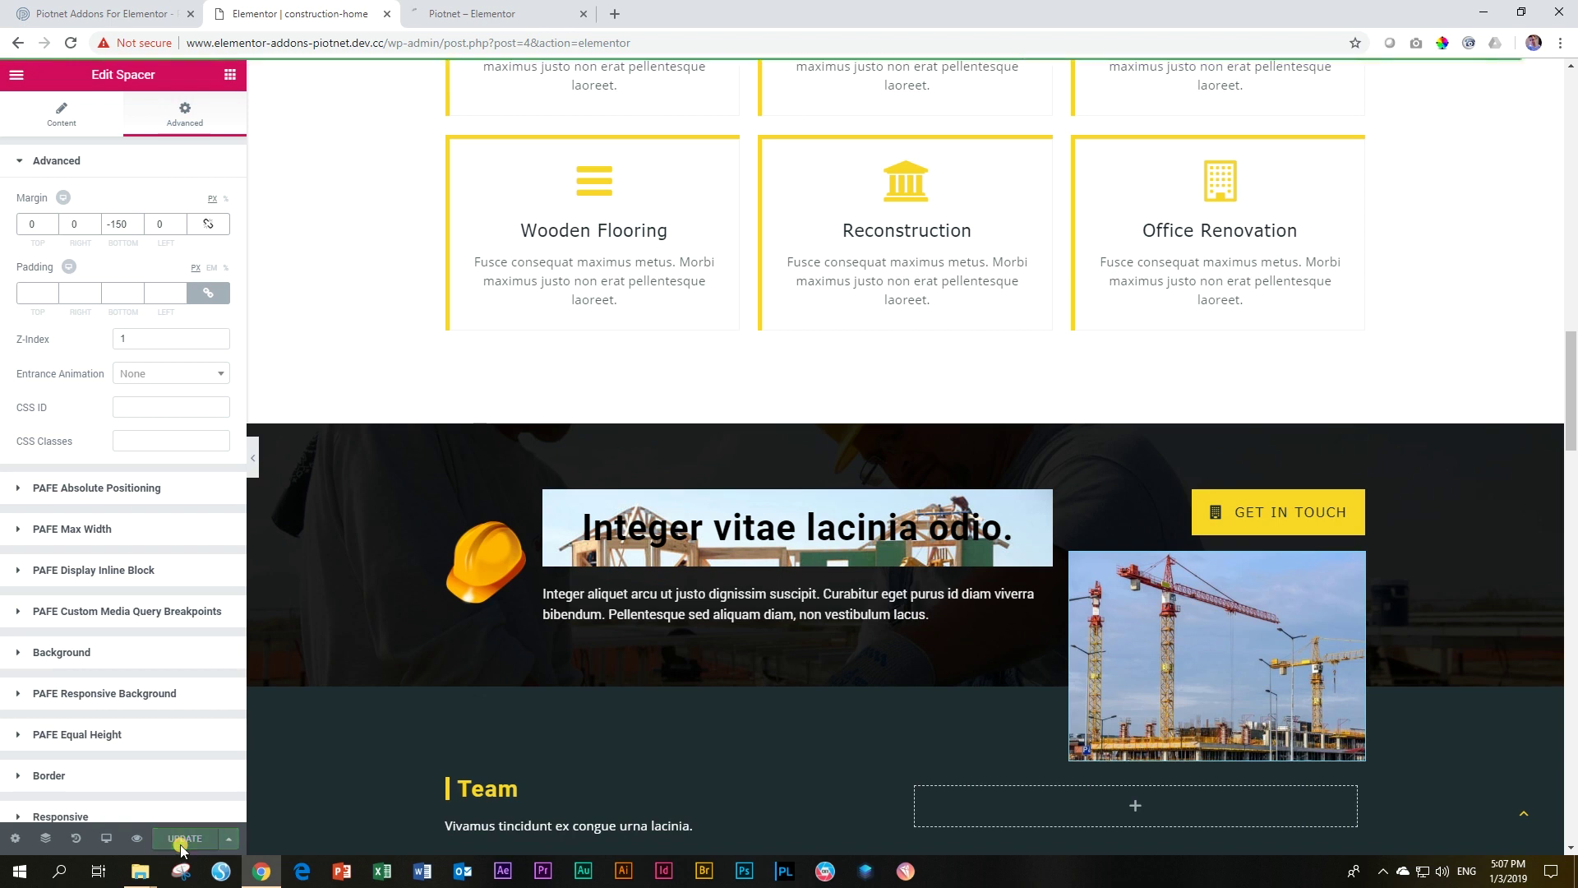
{"action": "left_click", "coordinate": [485, 11]}
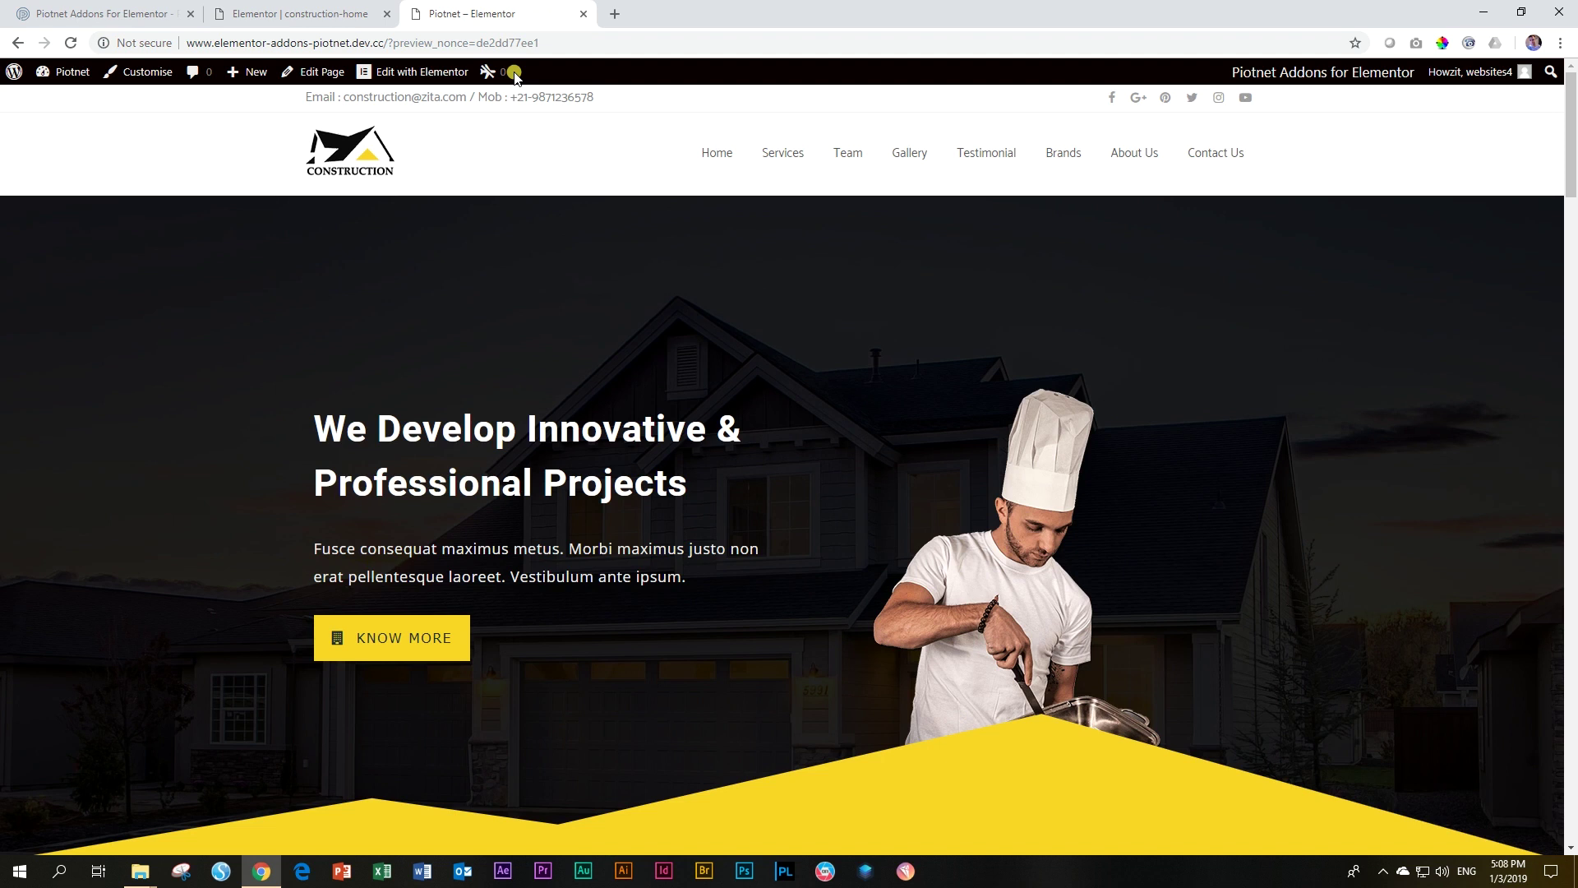
- Scroll back and forth past the call-to-action to watch the heading and crane parallax images shift
{"action": "scroll", "coordinate": [777, 376], "scroll_direction": "down", "scroll_amount": 10}
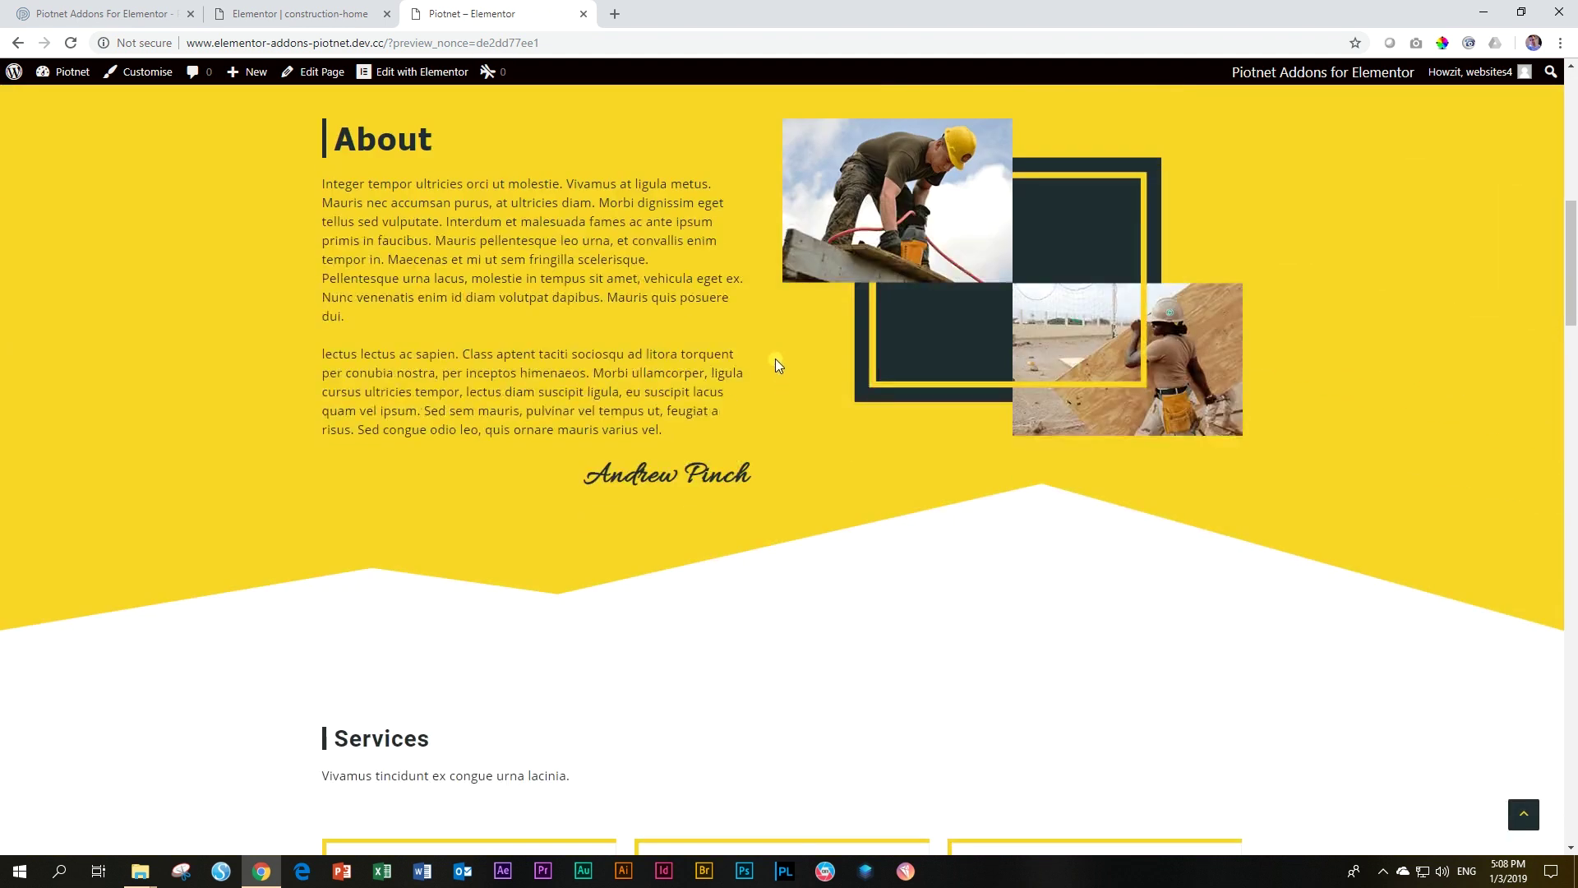
{"action": "scroll", "coordinate": [776, 358], "scroll_direction": "down", "scroll_amount": 13}
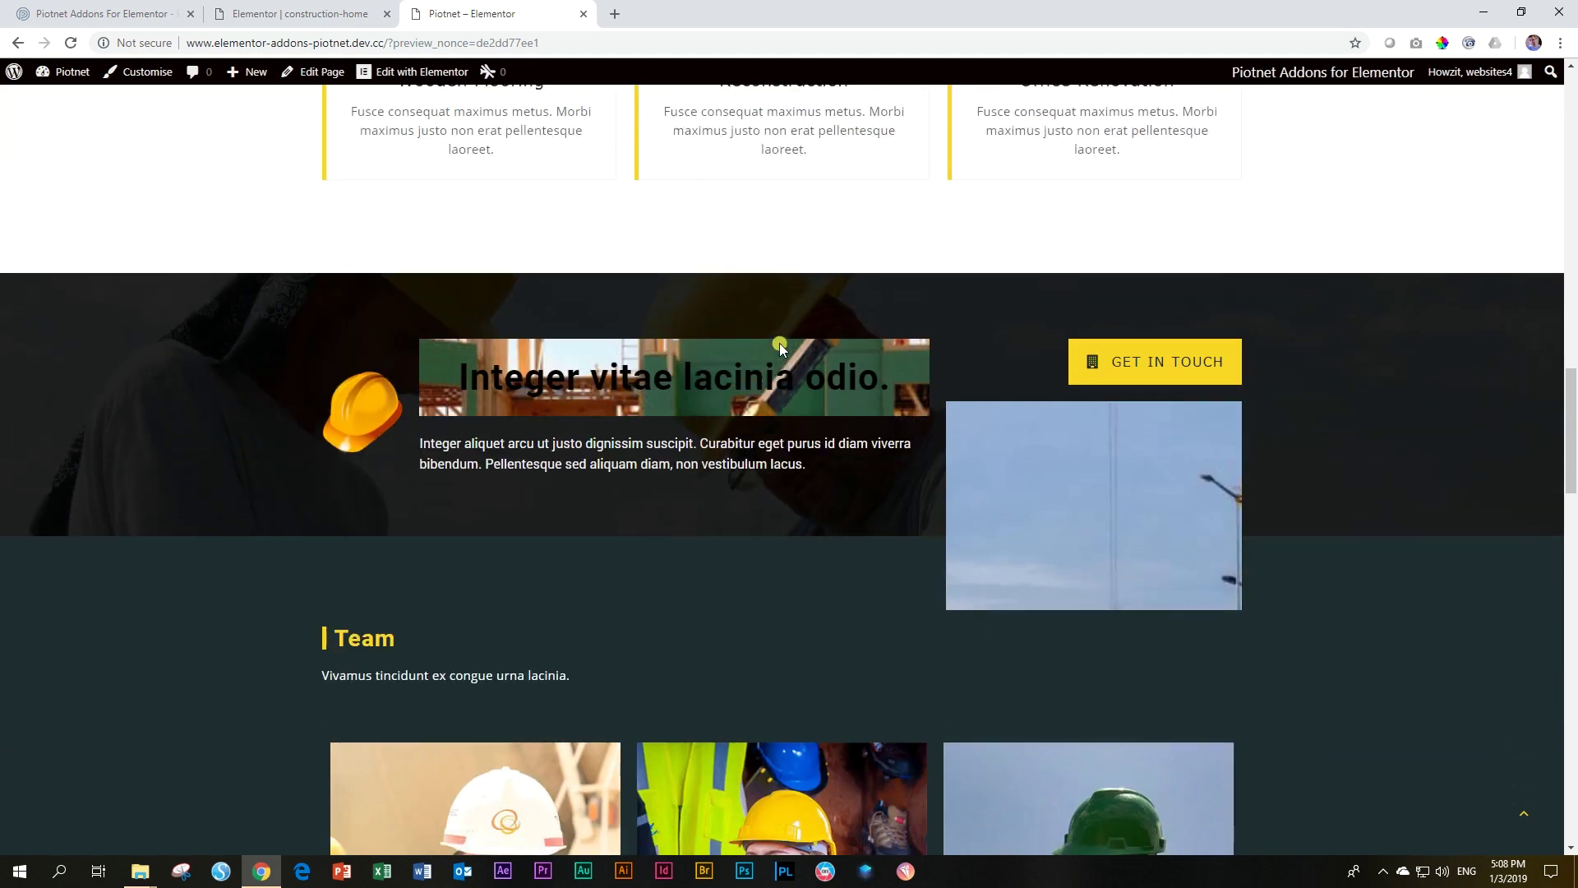
{"action": "scroll", "coordinate": [779, 345], "scroll_direction": "up", "scroll_amount": 7}
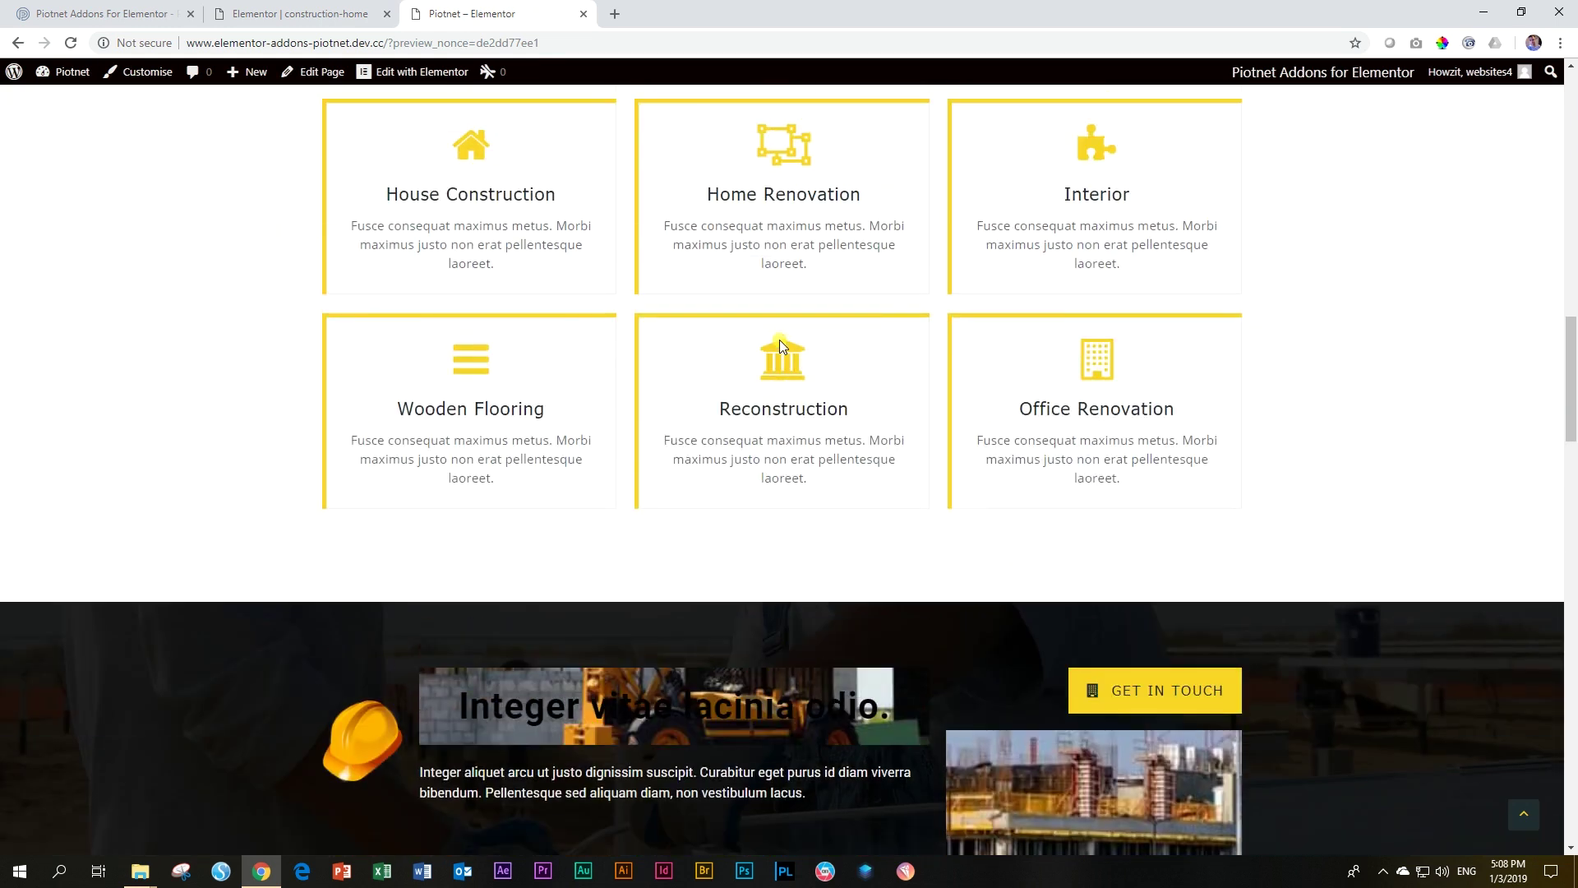
{"action": "scroll", "coordinate": [779, 338], "scroll_direction": "down", "scroll_amount": 5}
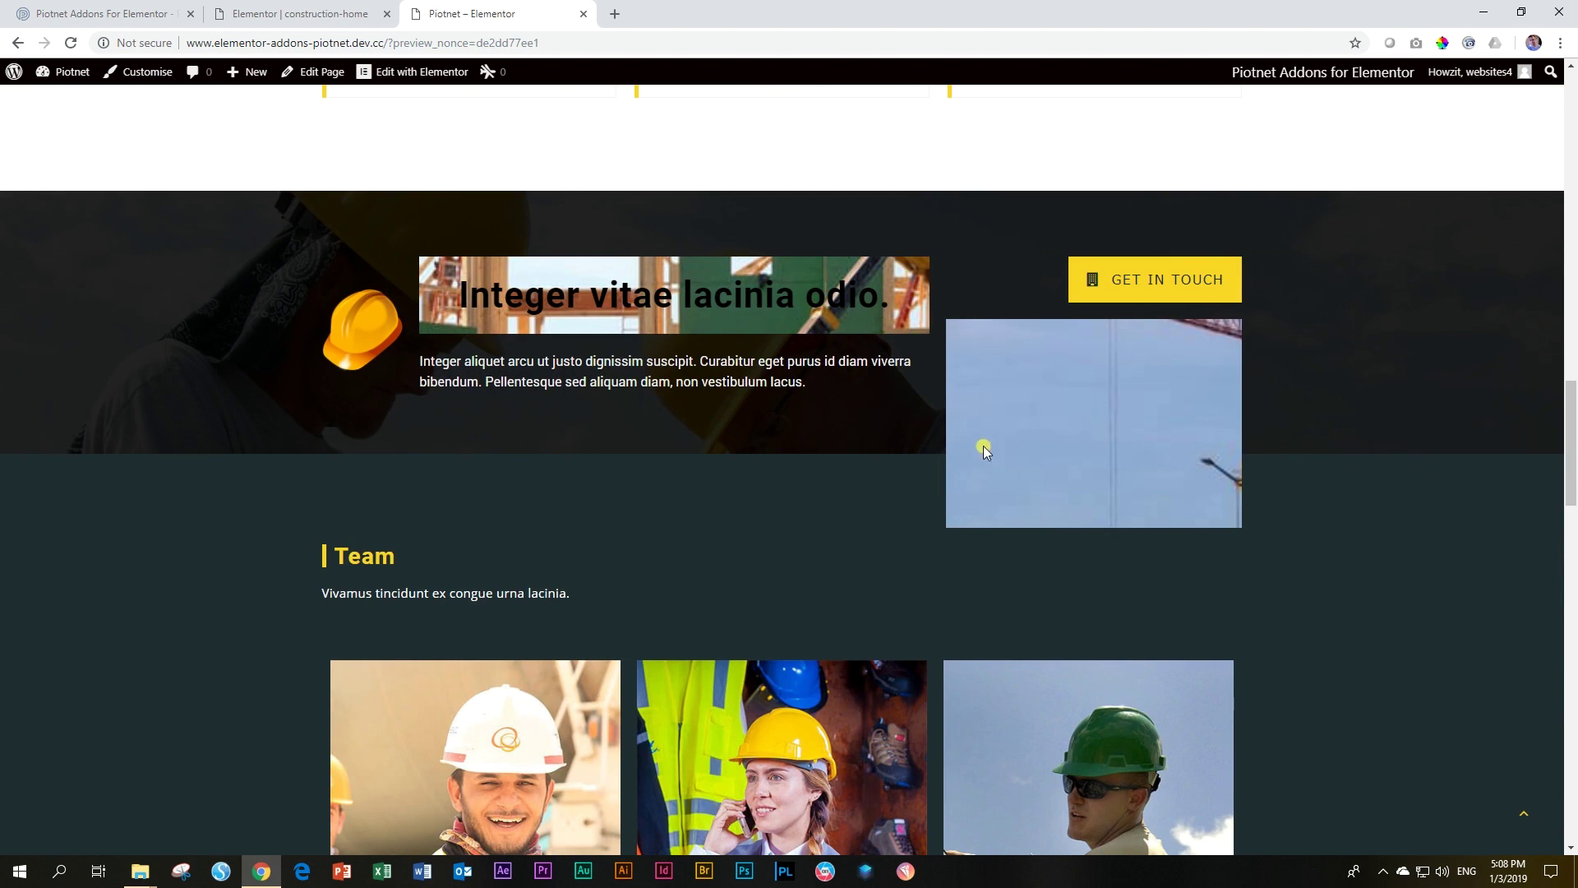
{"action": "scroll", "coordinate": [966, 357], "scroll_direction": "down", "scroll_amount": 4}
{"action": "scroll", "coordinate": [1048, 357], "scroll_direction": "up", "scroll_amount": 8}
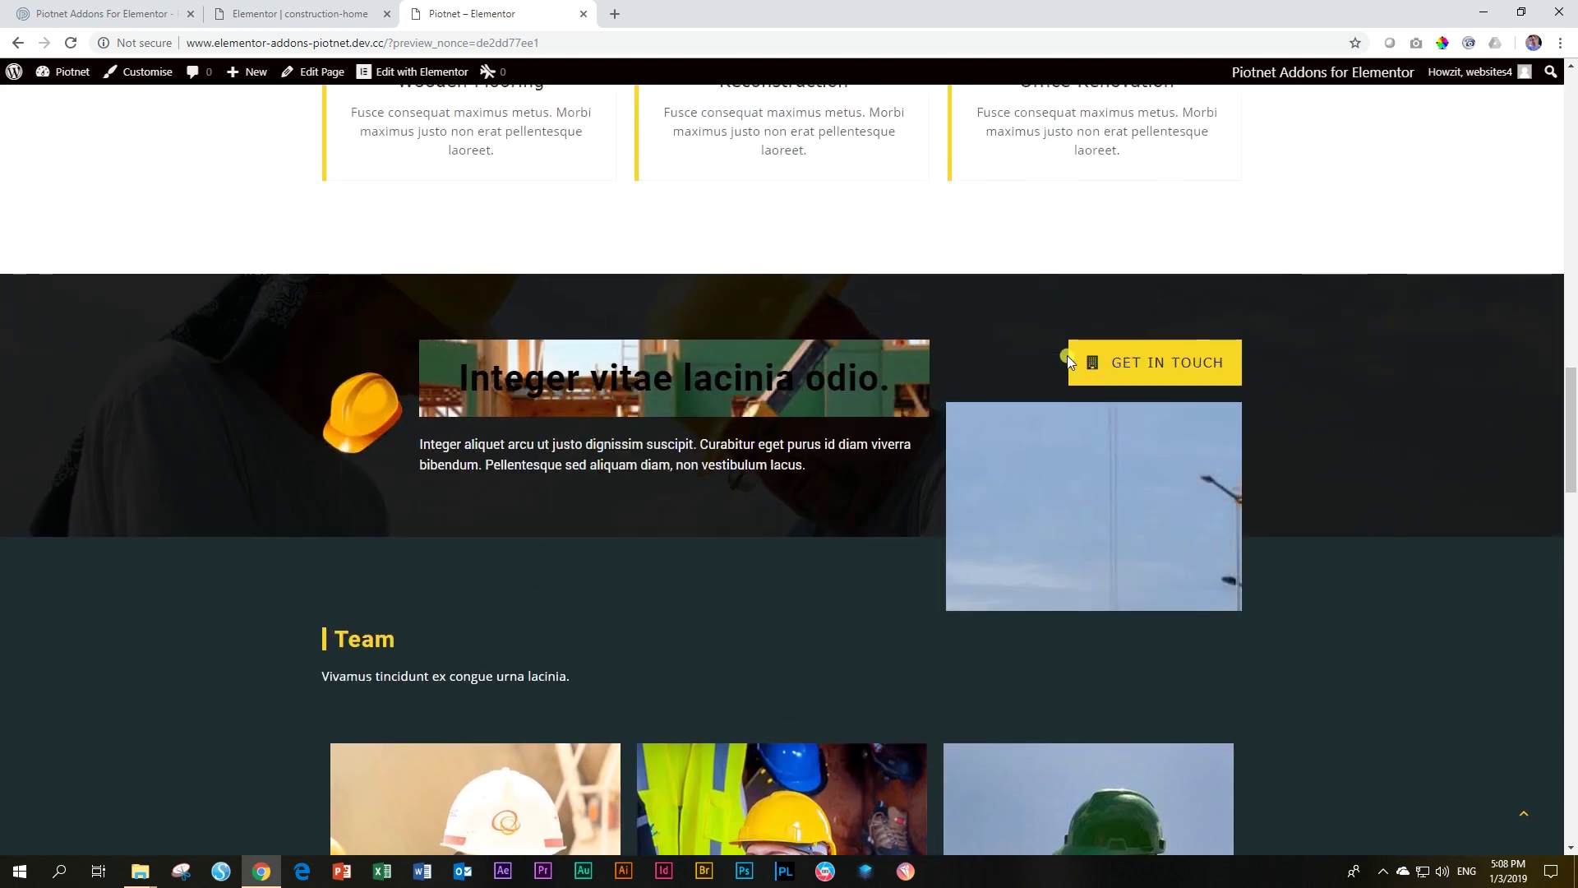
{"action": "scroll", "coordinate": [1067, 350], "scroll_direction": "down", "scroll_amount": 5}
{"action": "scroll", "coordinate": [1067, 352], "scroll_direction": "down", "scroll_amount": 3}
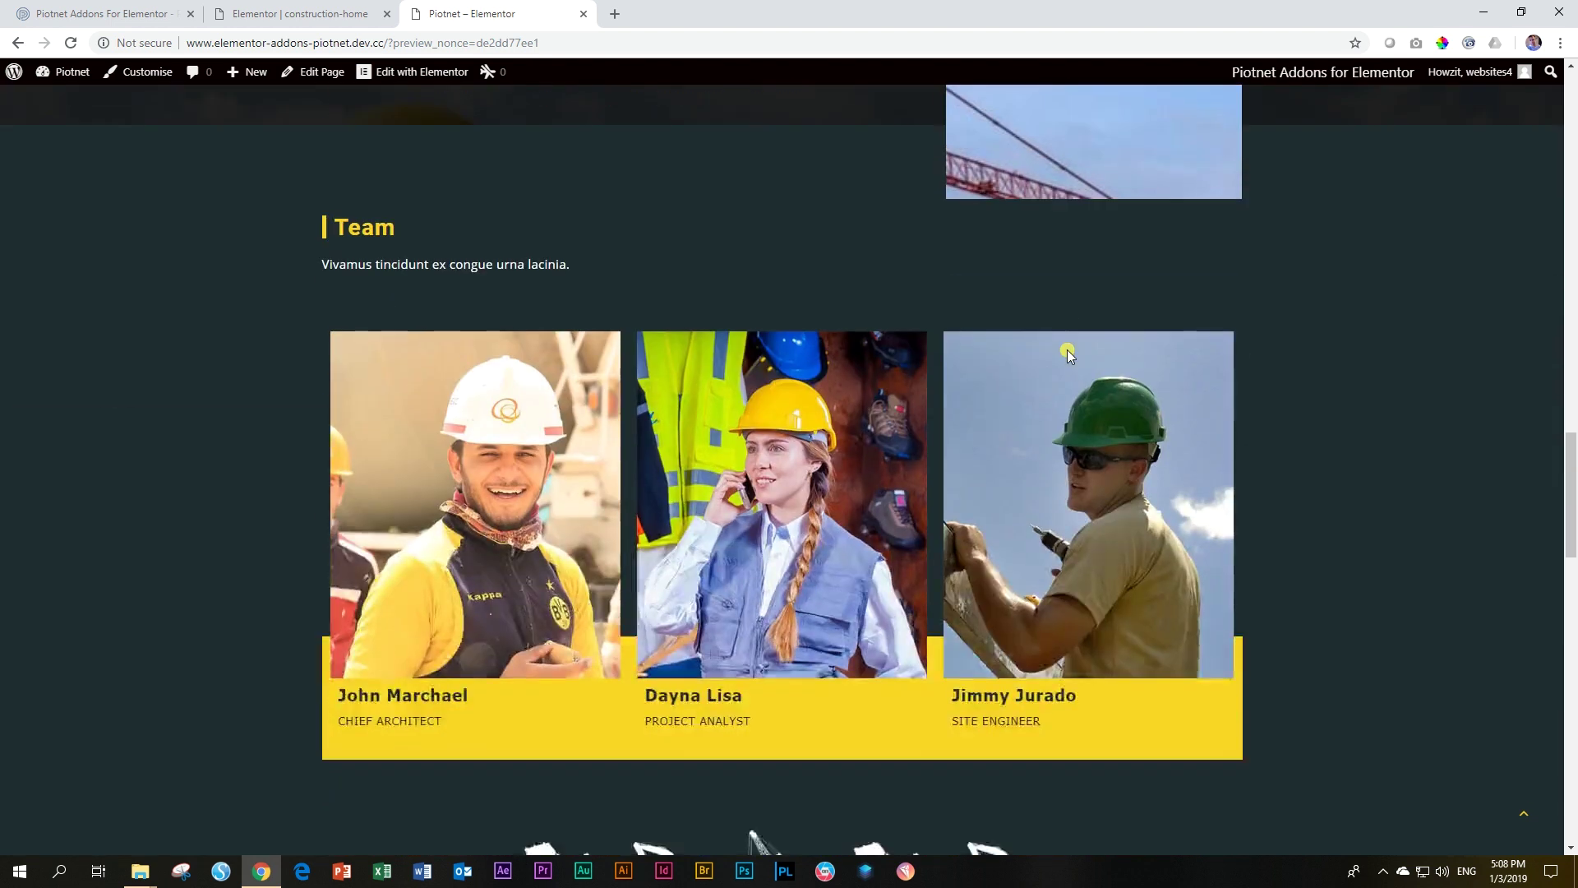
{"action": "scroll", "coordinate": [1067, 352], "scroll_direction": "up", "scroll_amount": 4}
{"action": "scroll", "coordinate": [1070, 348], "scroll_direction": "up", "scroll_amount": 2}
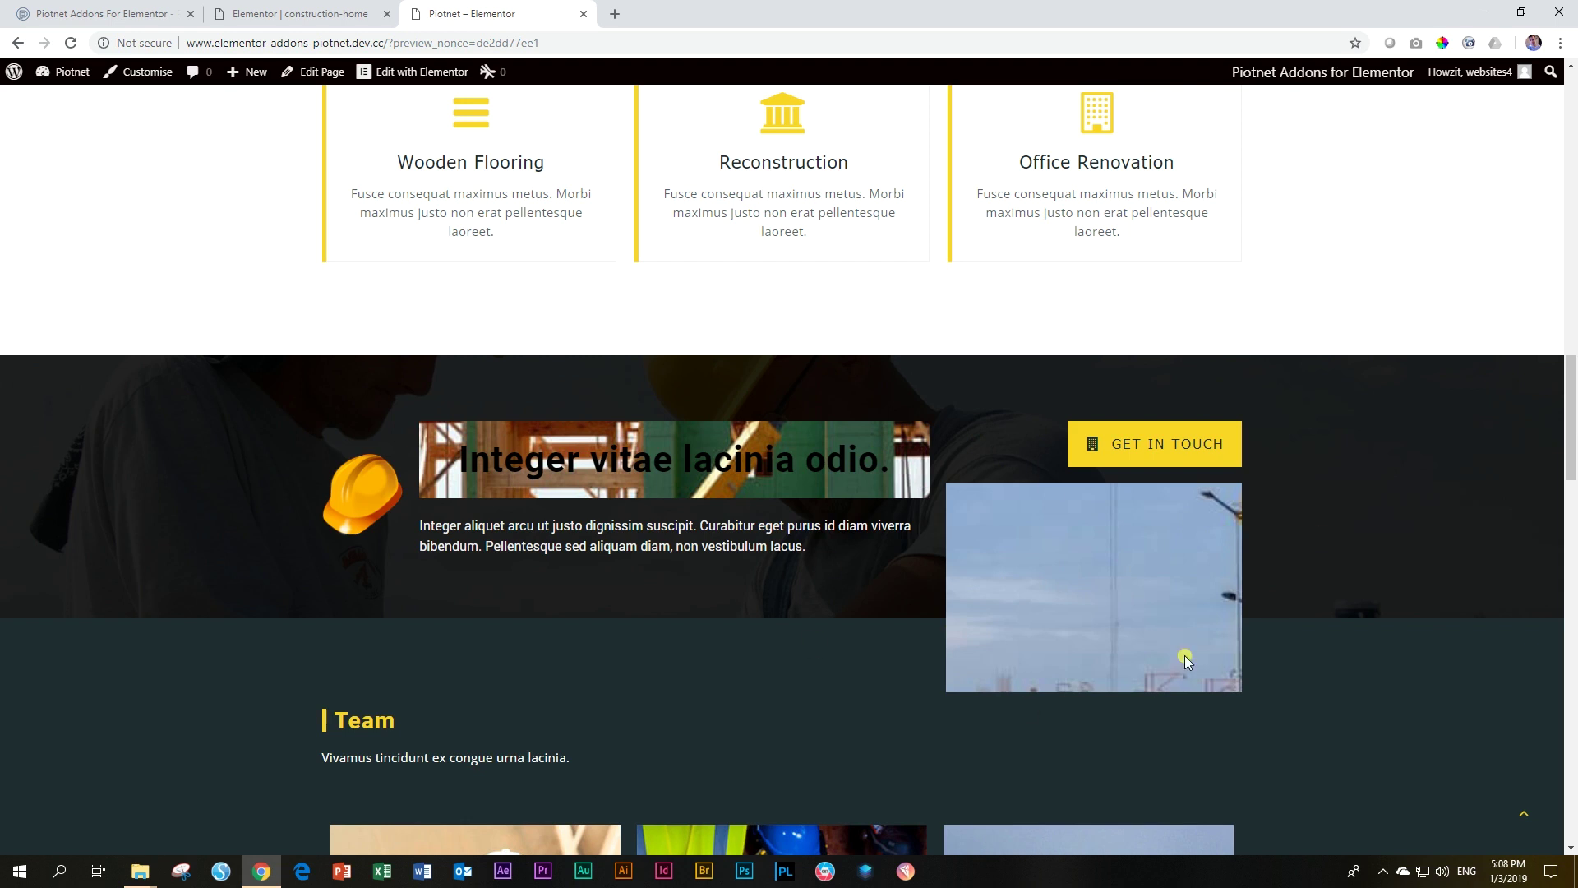
{"action": "scroll", "coordinate": [1128, 584], "scroll_direction": "down", "scroll_amount": 2}
{"action": "scroll", "coordinate": [1128, 582], "scroll_direction": "up", "scroll_amount": 5}
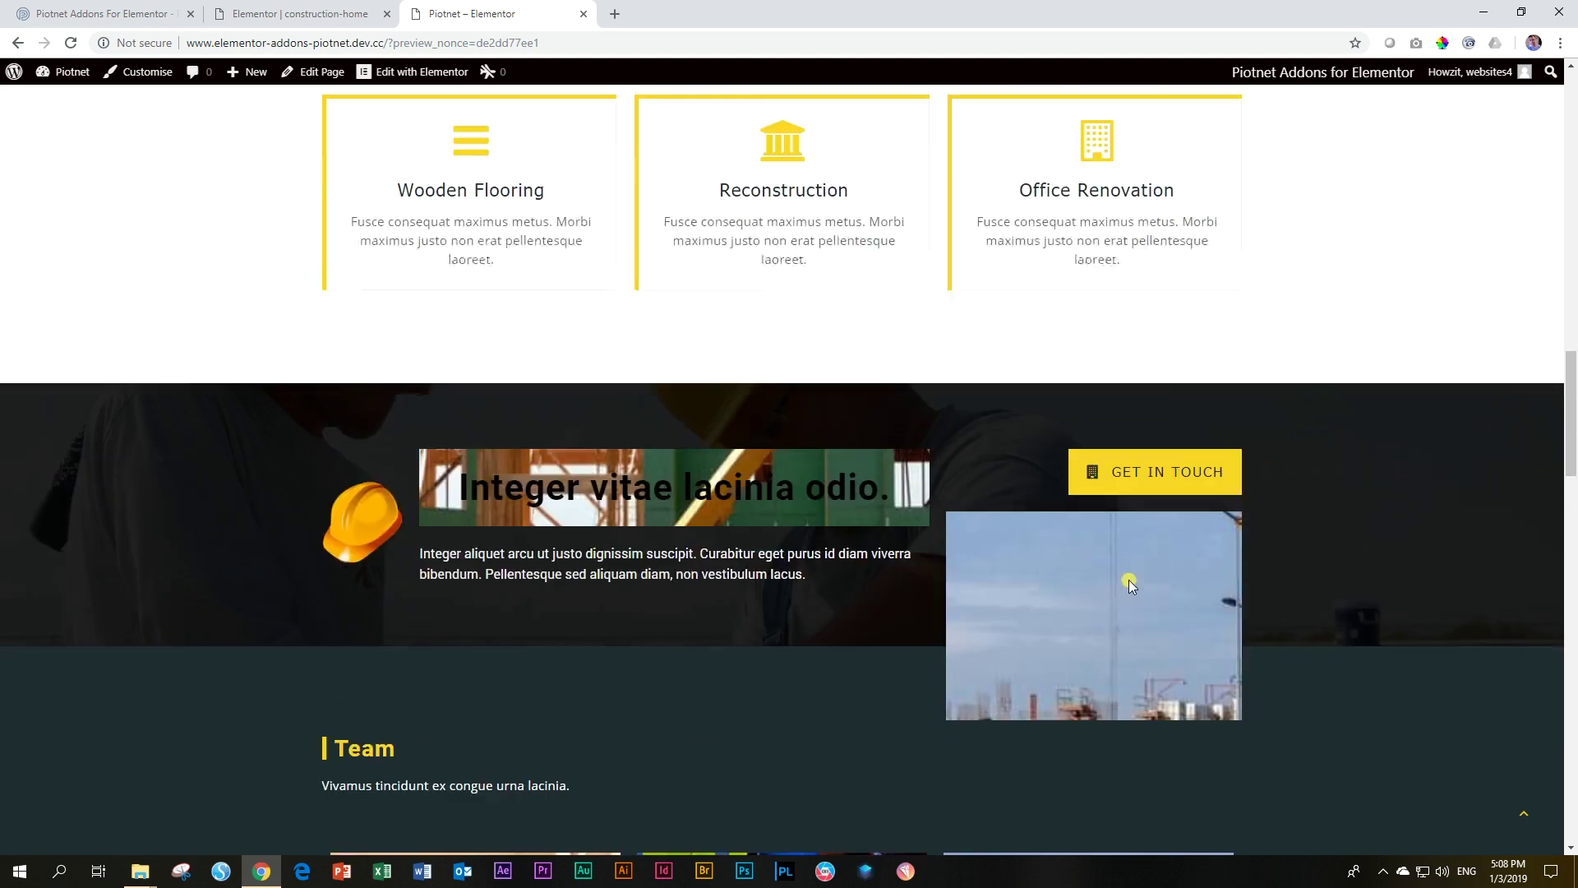
{"action": "scroll", "coordinate": [1147, 667], "scroll_direction": "down", "scroll_amount": 2}
{"action": "scroll", "coordinate": [1146, 668], "scroll_direction": "down", "scroll_amount": 5}
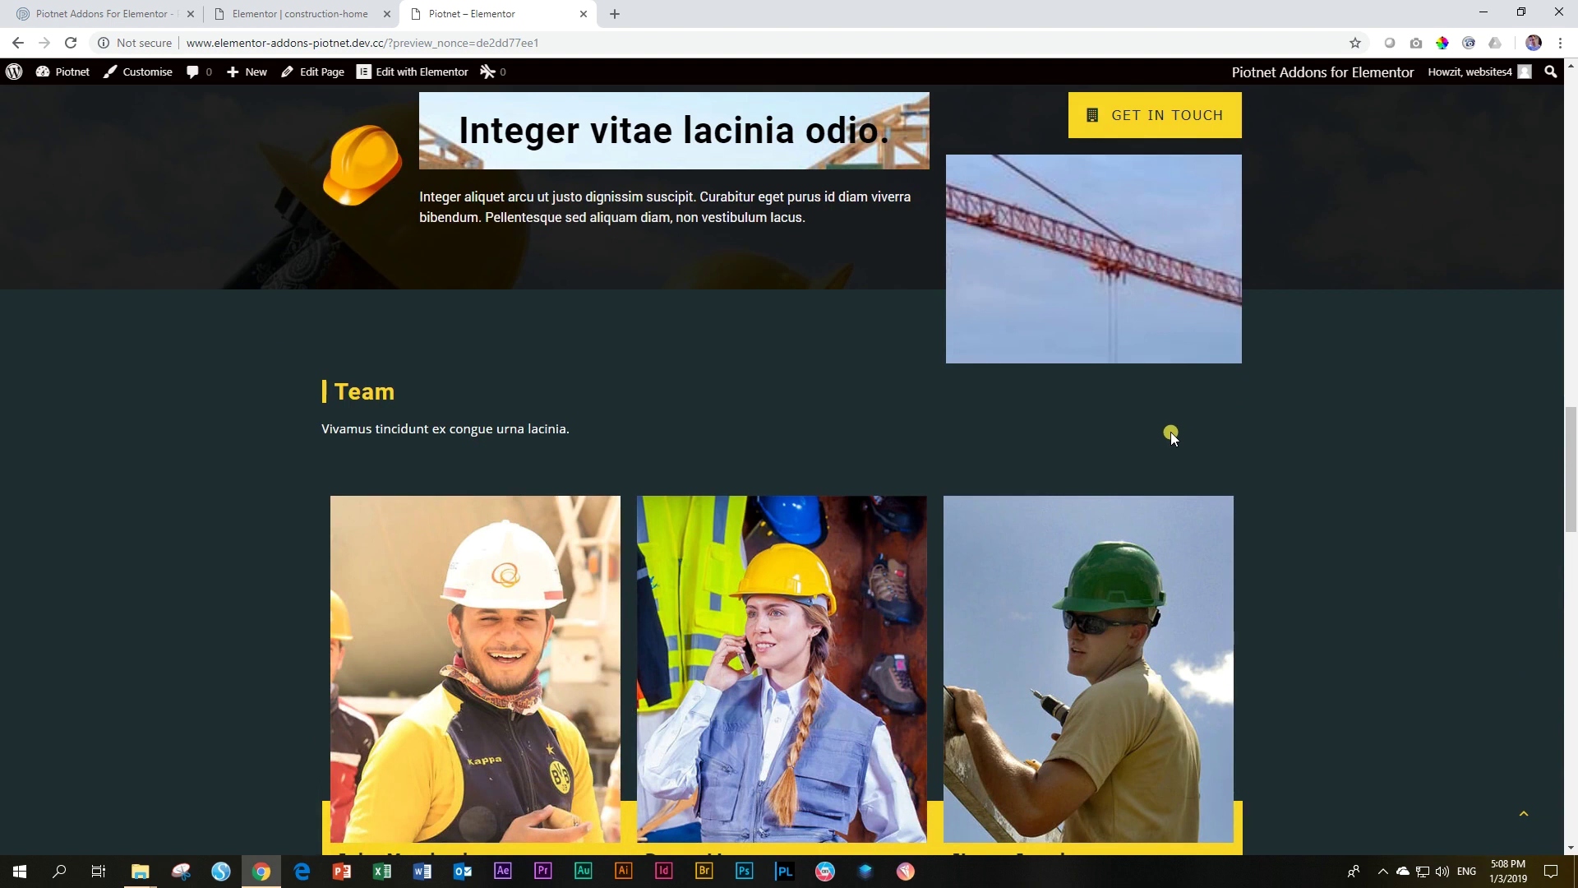
- Change the spacer's crane background image size from Cover to Default and save the page
{"action": "left_click", "coordinate": [300, 14]}
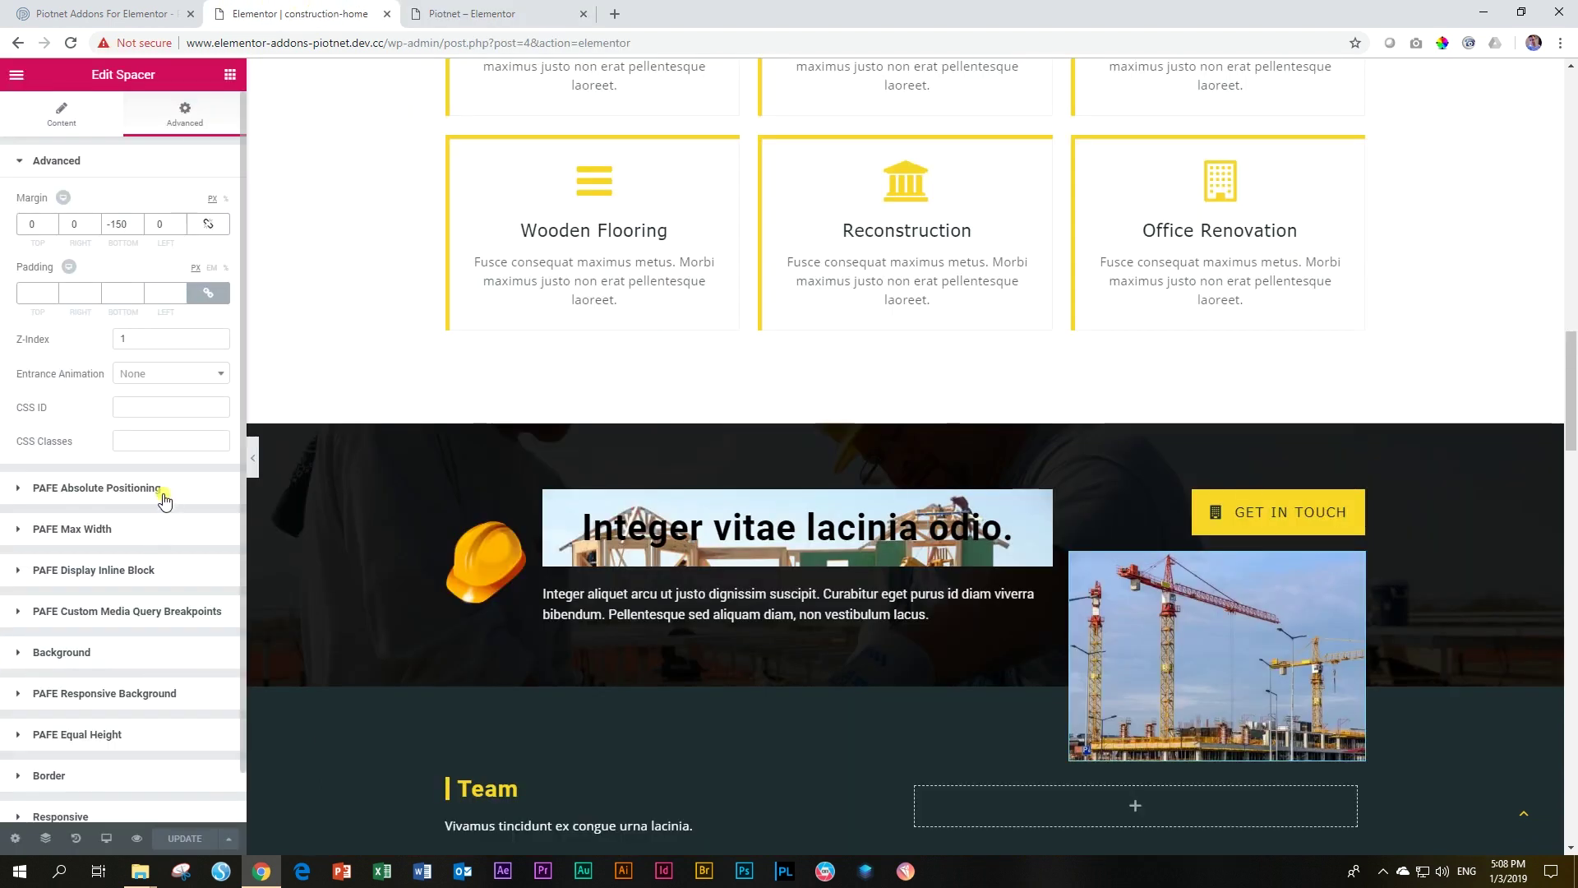
{"action": "left_click", "coordinate": [77, 654]}
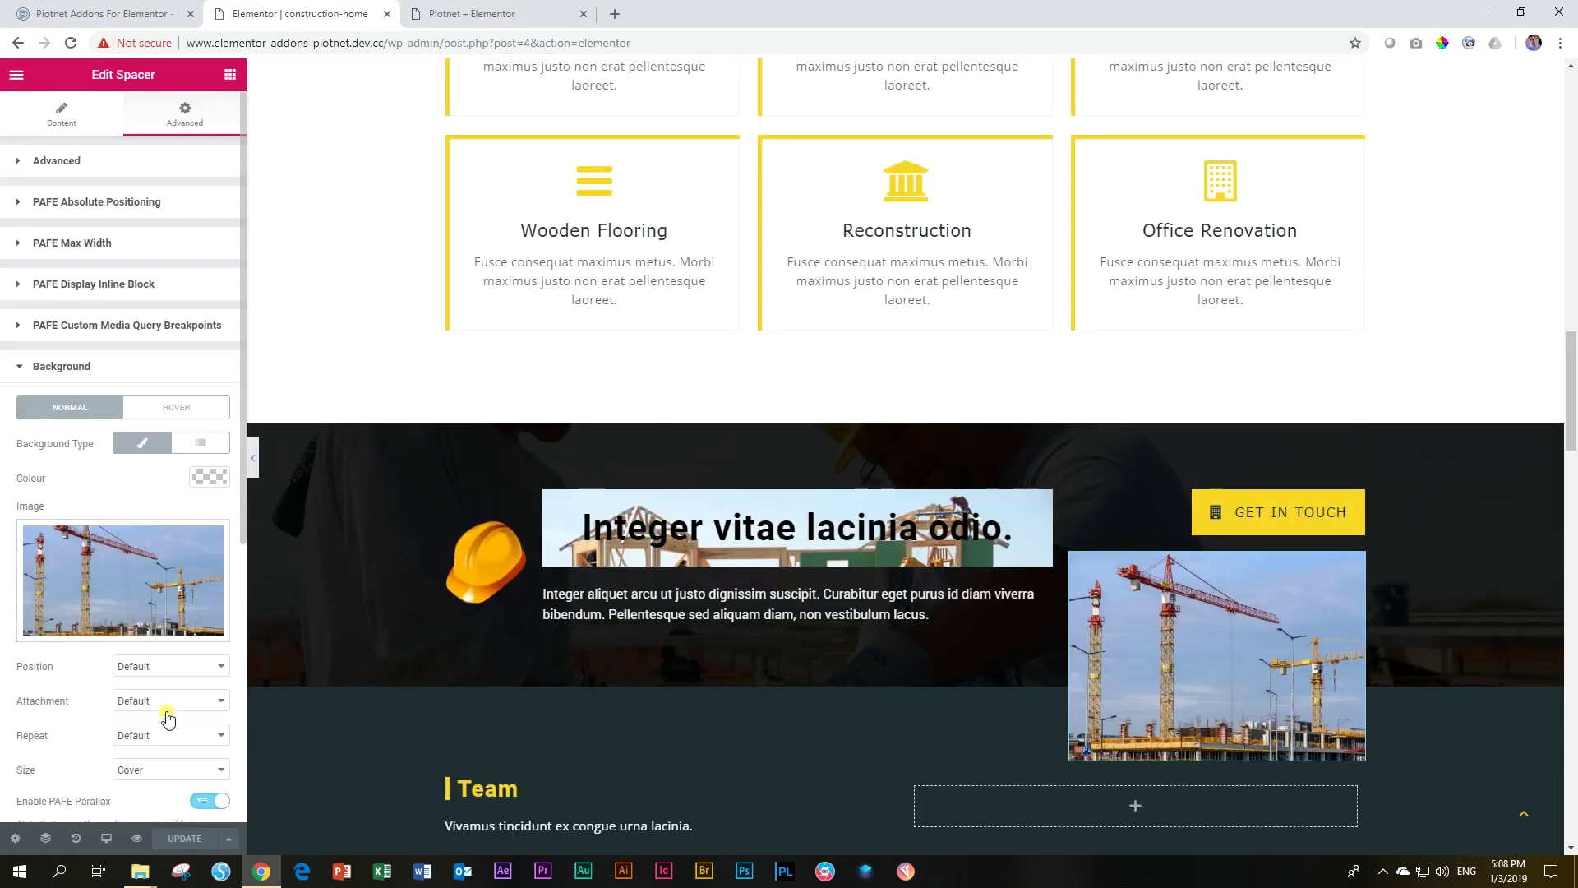
{"action": "left_click", "coordinate": [179, 772]}
{"action": "left_click", "coordinate": [169, 788]}
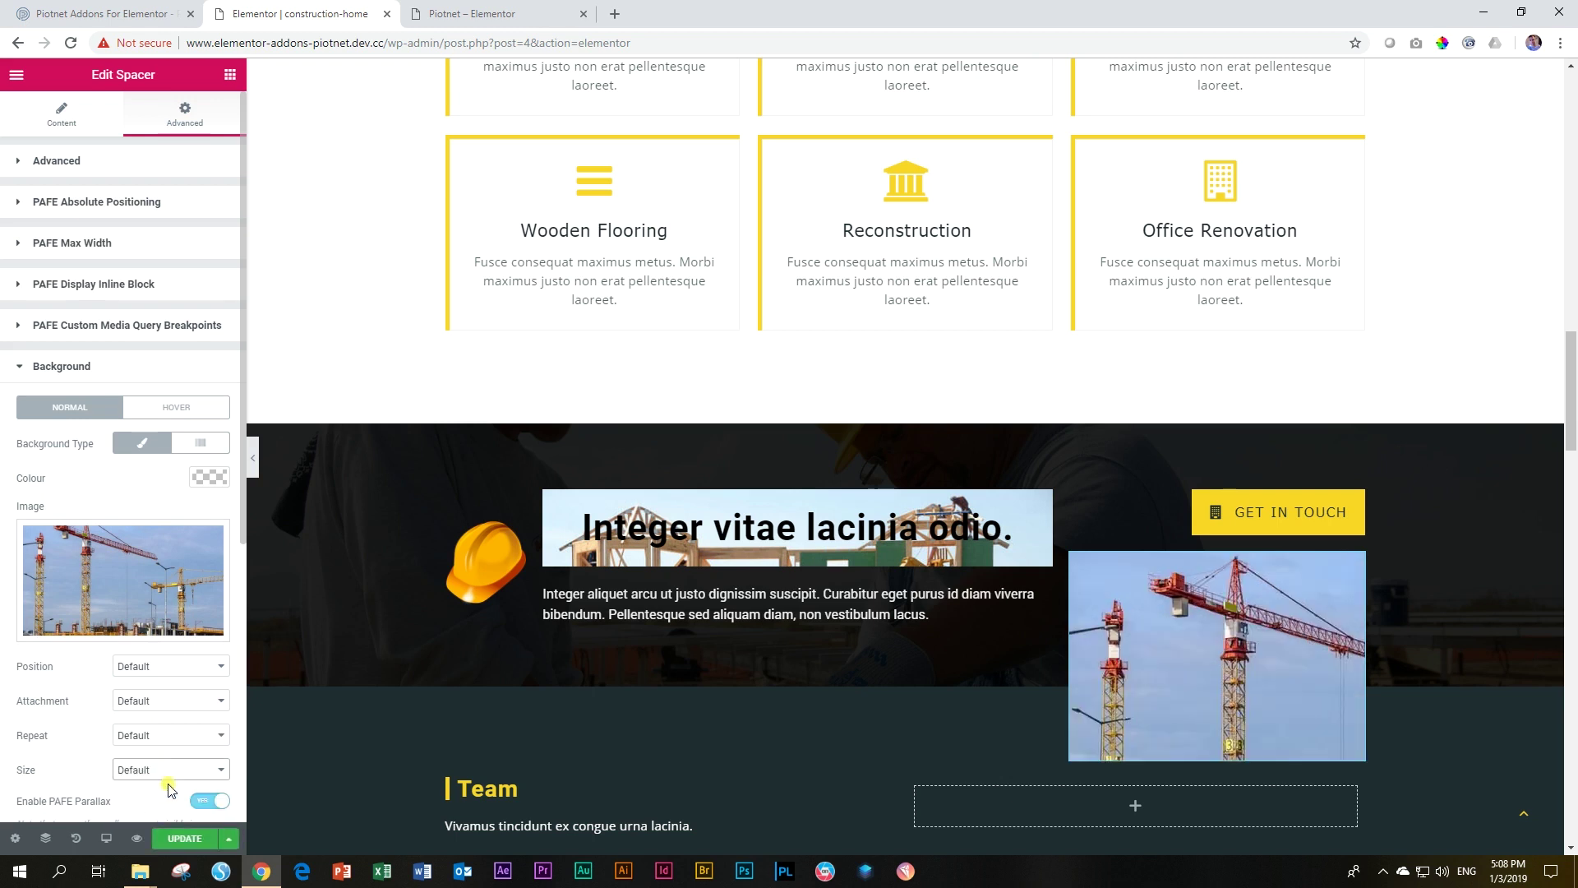
{"action": "left_click", "coordinate": [174, 839]}
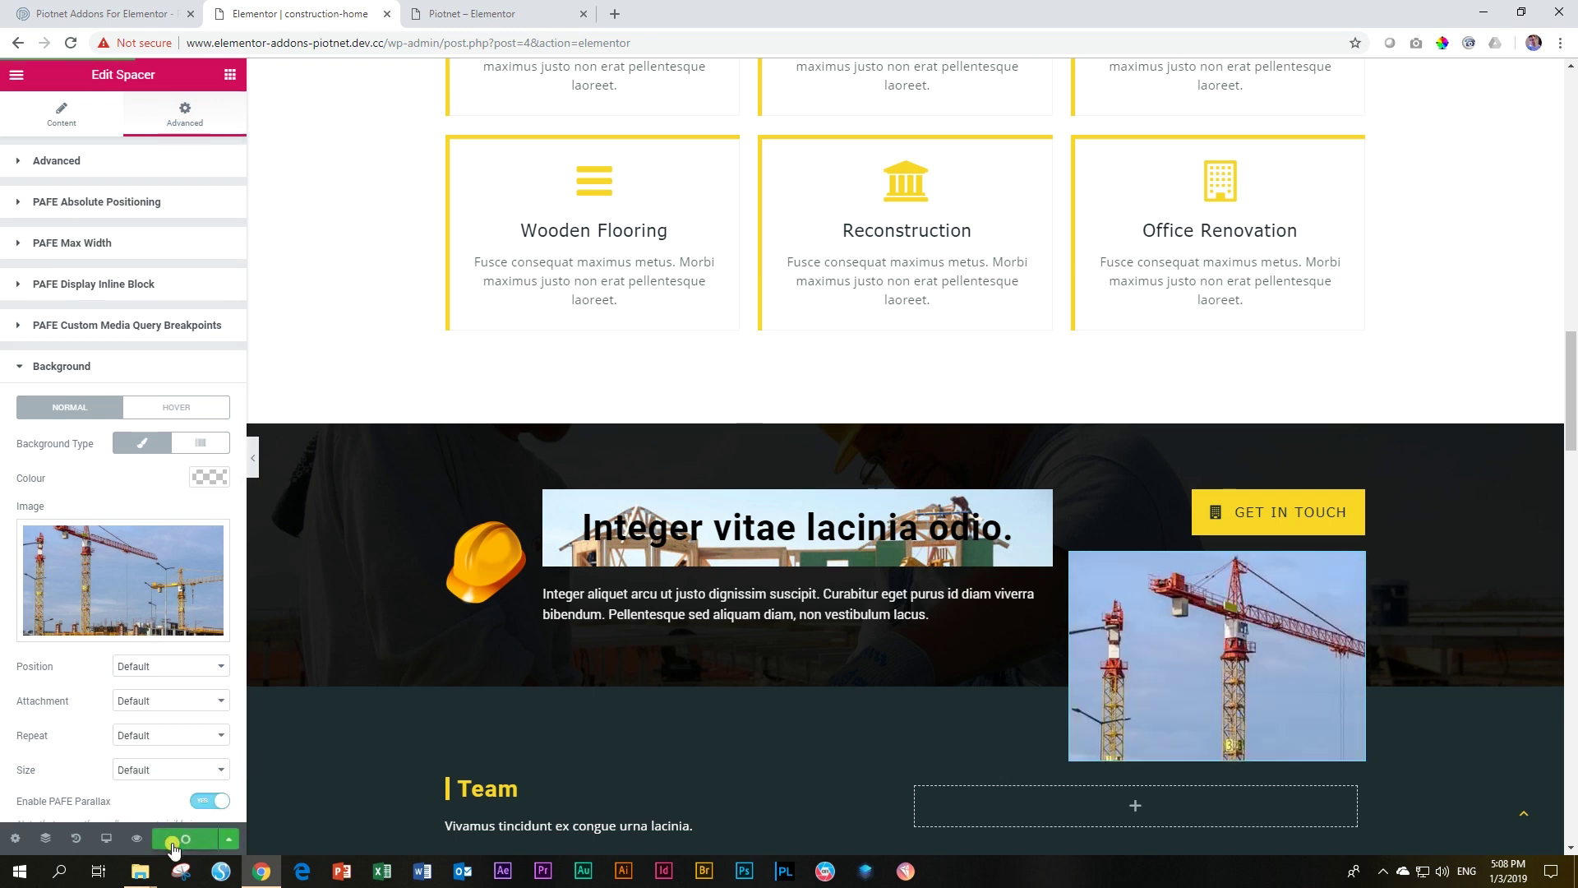
- Scroll the live page to check the Default-sized crane background on the spacer
{"action": "left_click", "coordinate": [528, 8]}
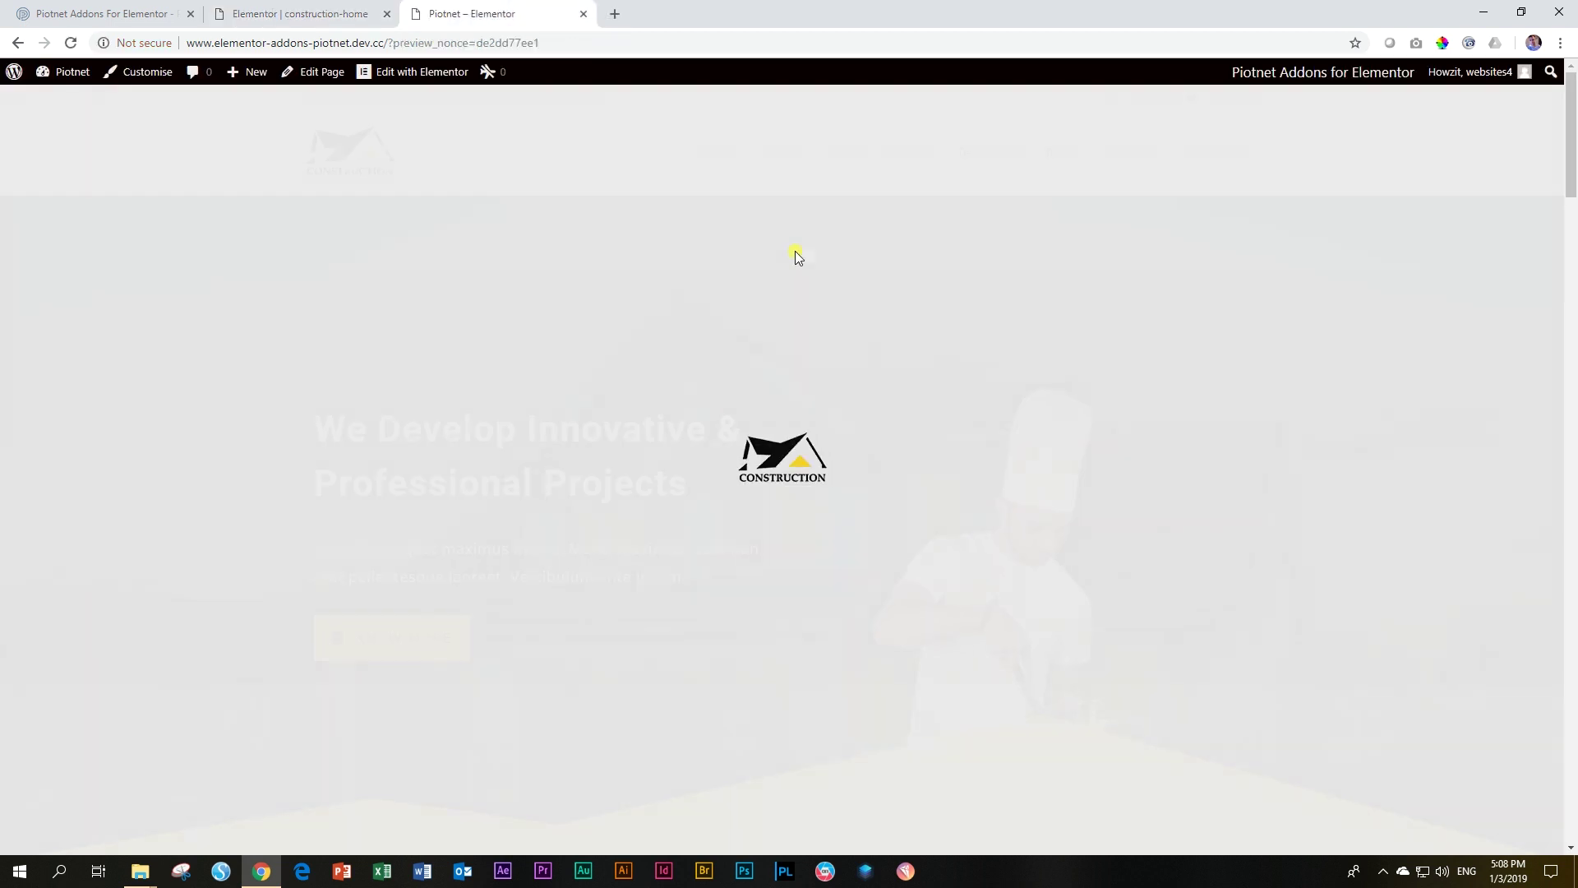
{"action": "scroll", "coordinate": [828, 269], "scroll_direction": "down", "scroll_amount": 5}
{"action": "scroll", "coordinate": [829, 269], "scroll_direction": "down", "scroll_amount": 15}
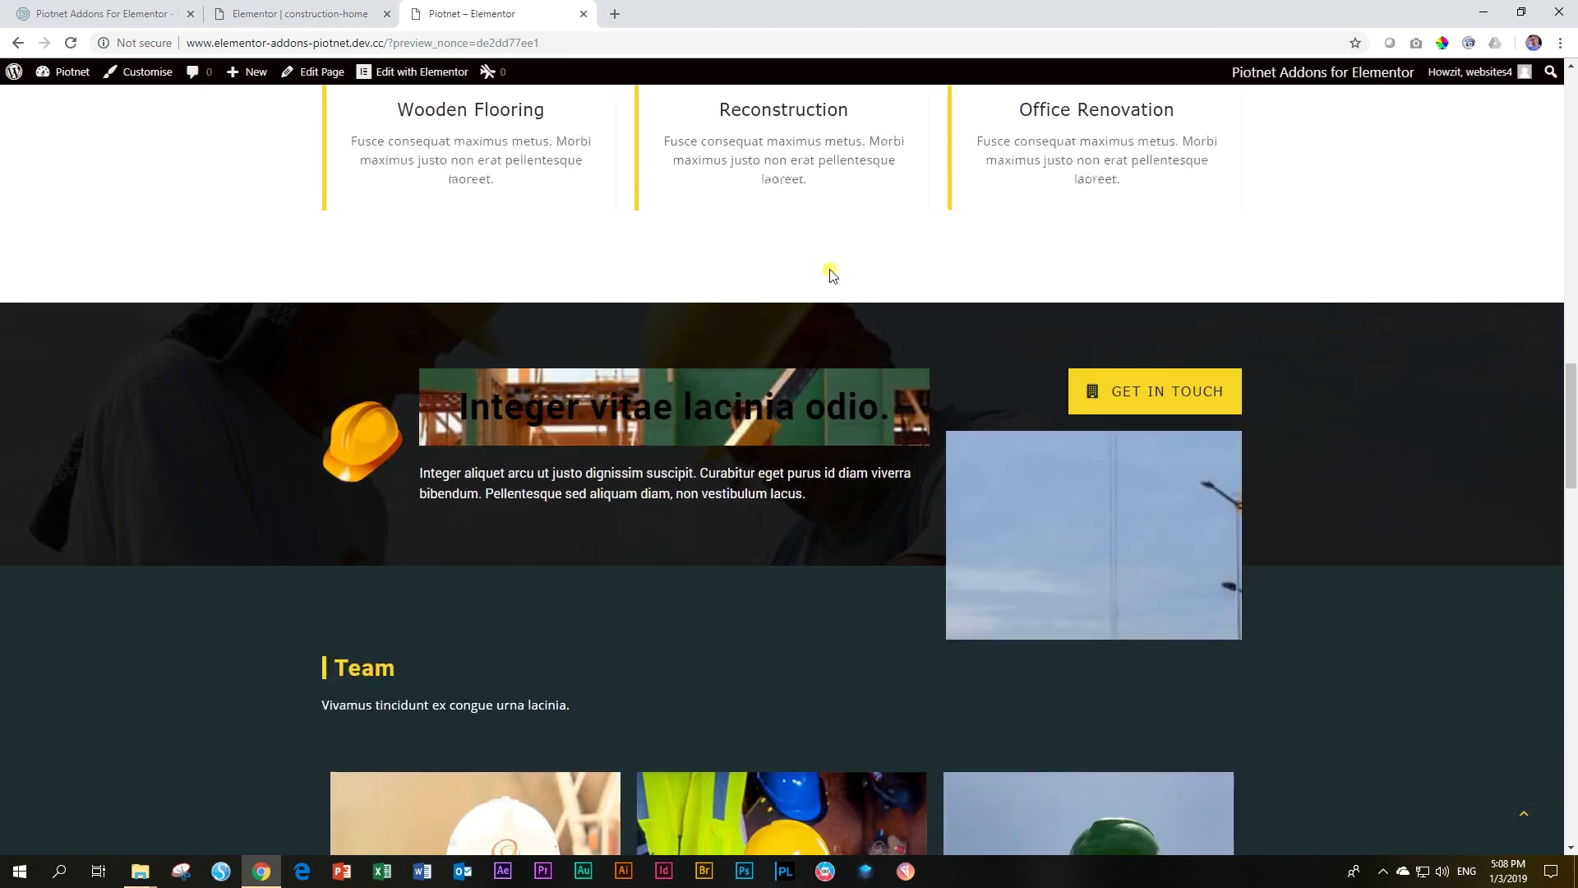
{"action": "scroll", "coordinate": [828, 269], "scroll_direction": "up", "scroll_amount": 2}
{"action": "scroll", "coordinate": [828, 268], "scroll_direction": "down", "scroll_amount": 2}
{"action": "scroll", "coordinate": [831, 272], "scroll_direction": "up", "scroll_amount": 3}
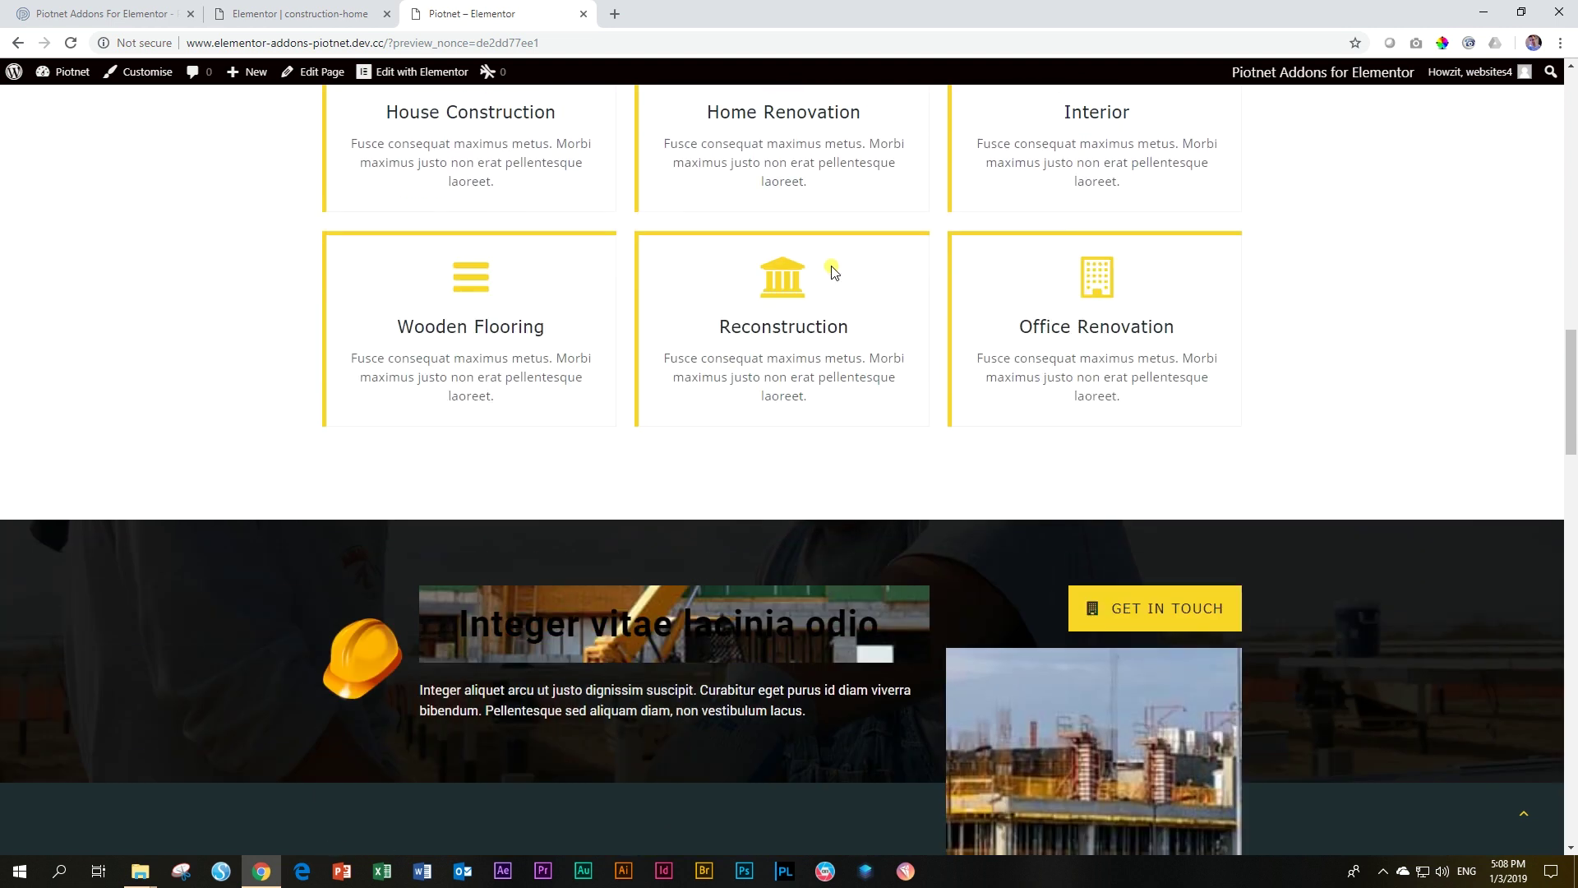
{"action": "left_click", "coordinate": [304, 17]}
- Switch the spacer's crane background size from Default to Contain and update the page
{"action": "scroll", "coordinate": [107, 493], "scroll_direction": "down", "scroll_amount": 3}
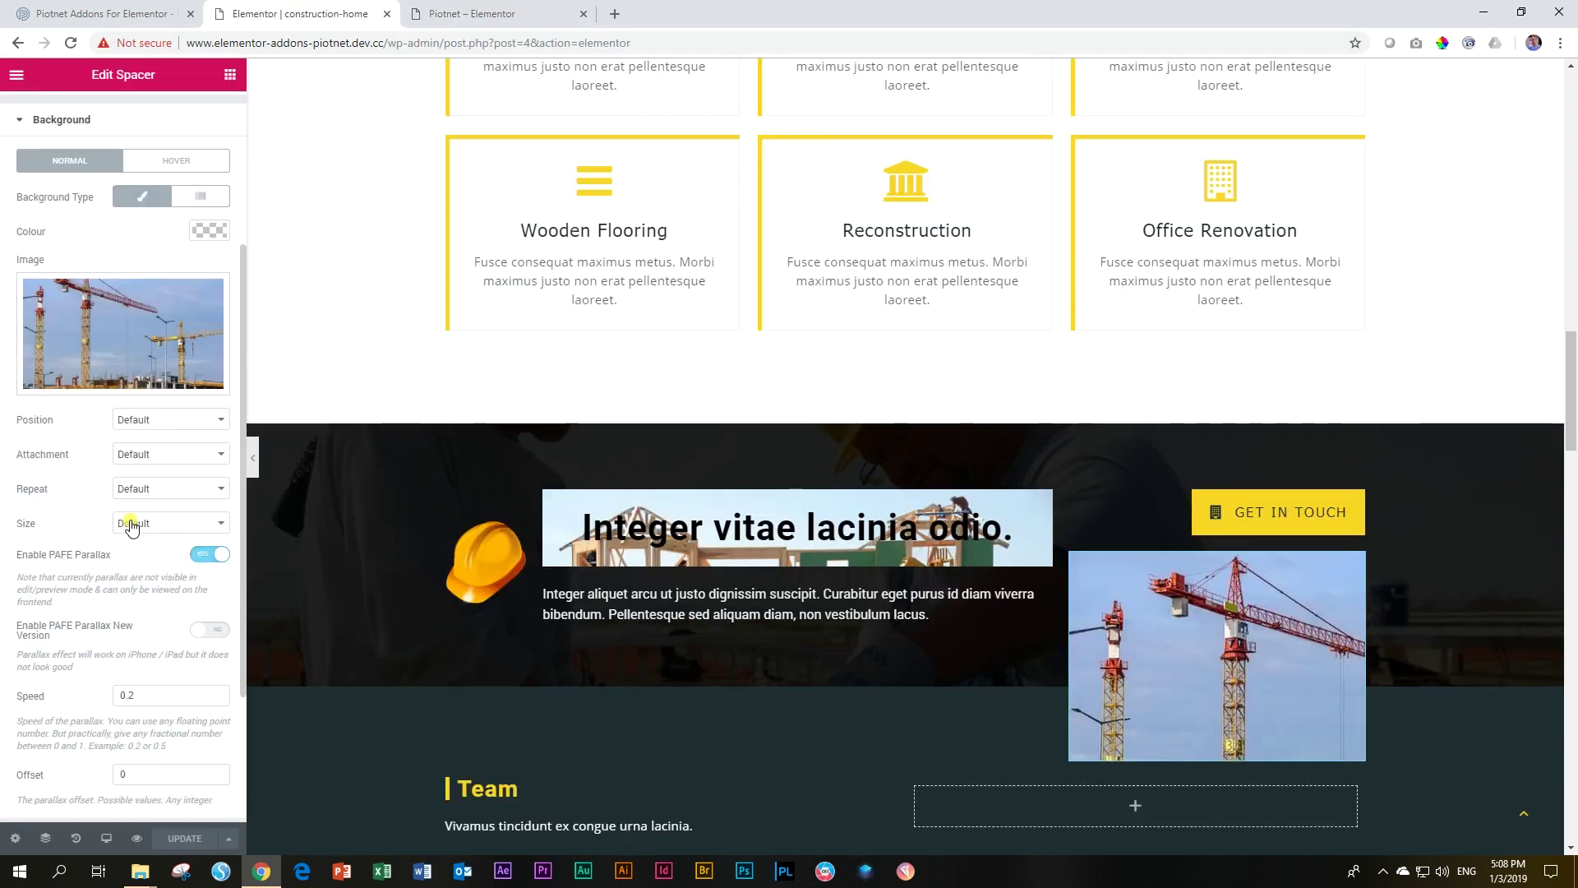
{"action": "left_click", "coordinate": [132, 524]}
{"action": "left_click", "coordinate": [134, 582]}
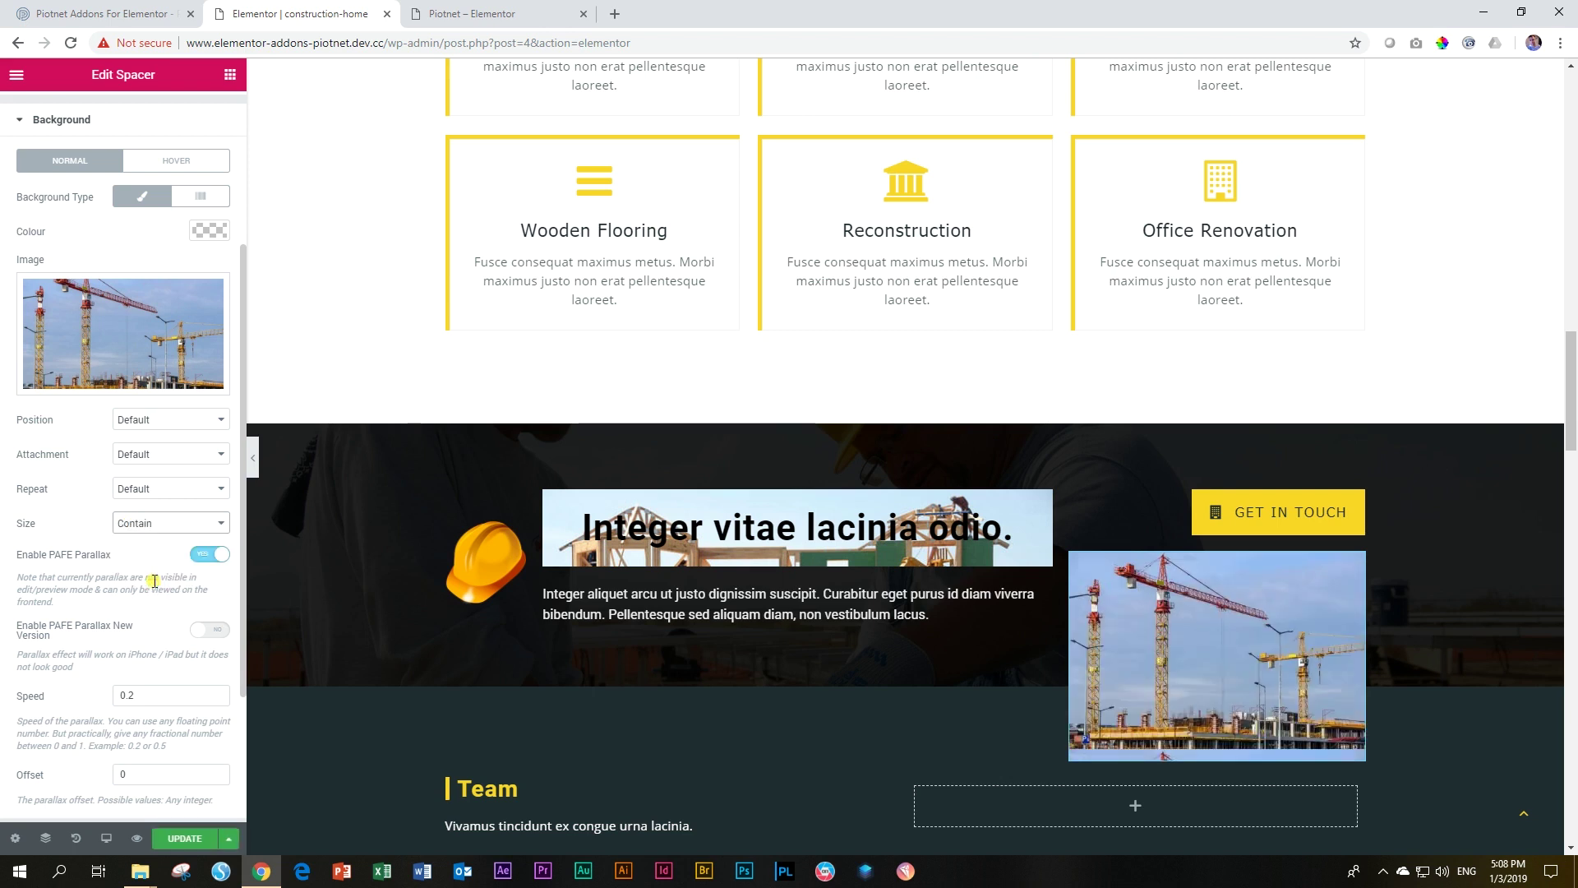
{"action": "left_click", "coordinate": [185, 839]}
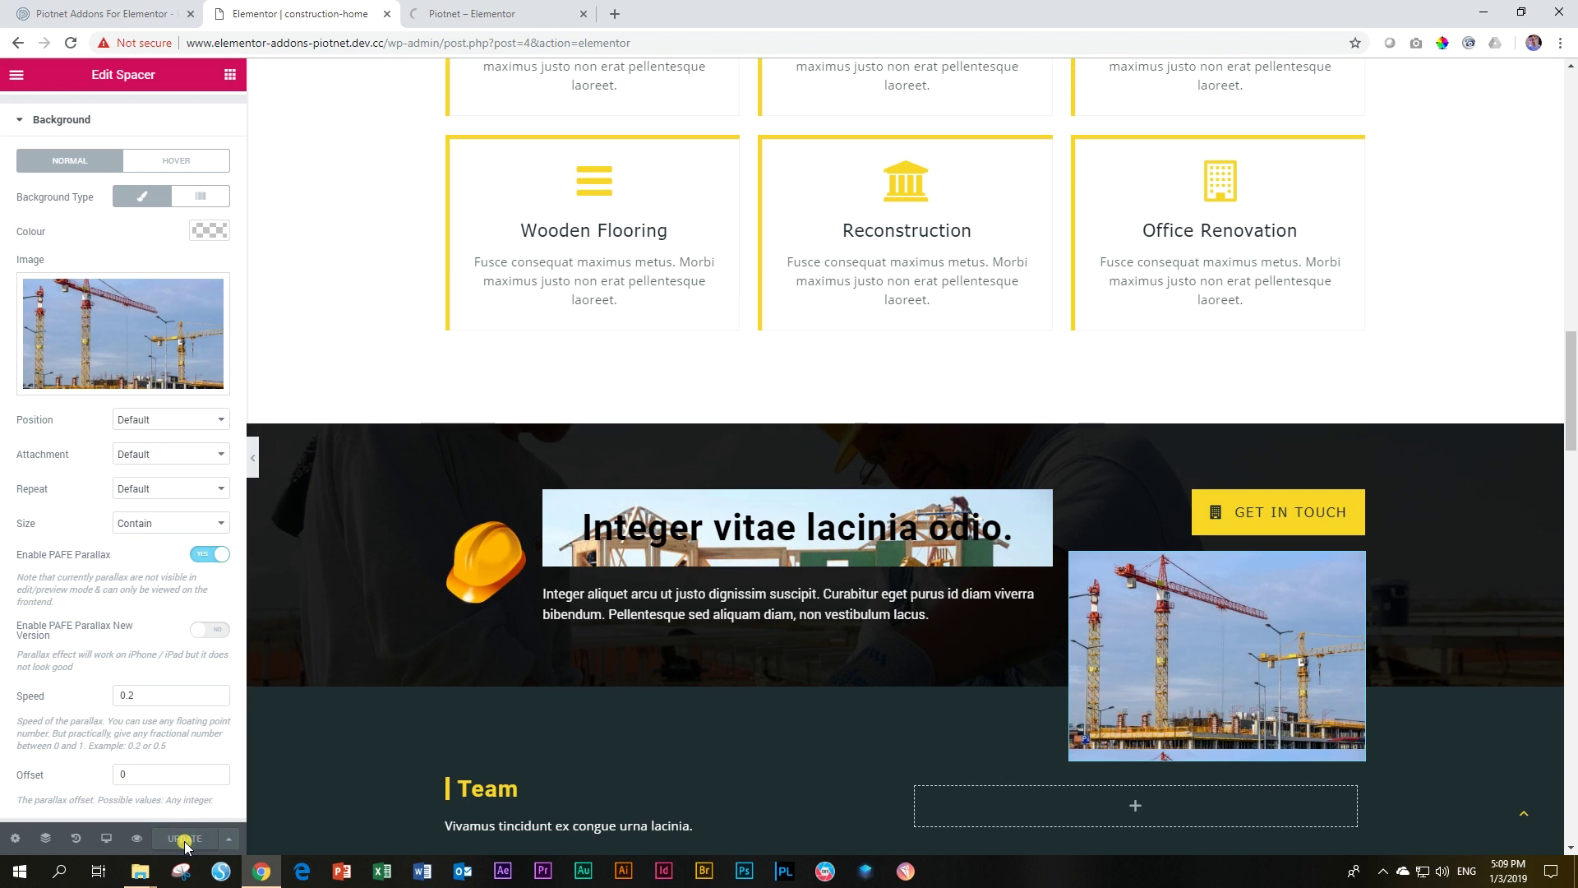
- Scroll the live page through the call-to-action and Team sections to see the Contain-sized crane parallax overlap
{"action": "left_click", "coordinate": [487, 15]}
{"action": "scroll", "coordinate": [658, 392], "scroll_direction": "down", "scroll_amount": 15}
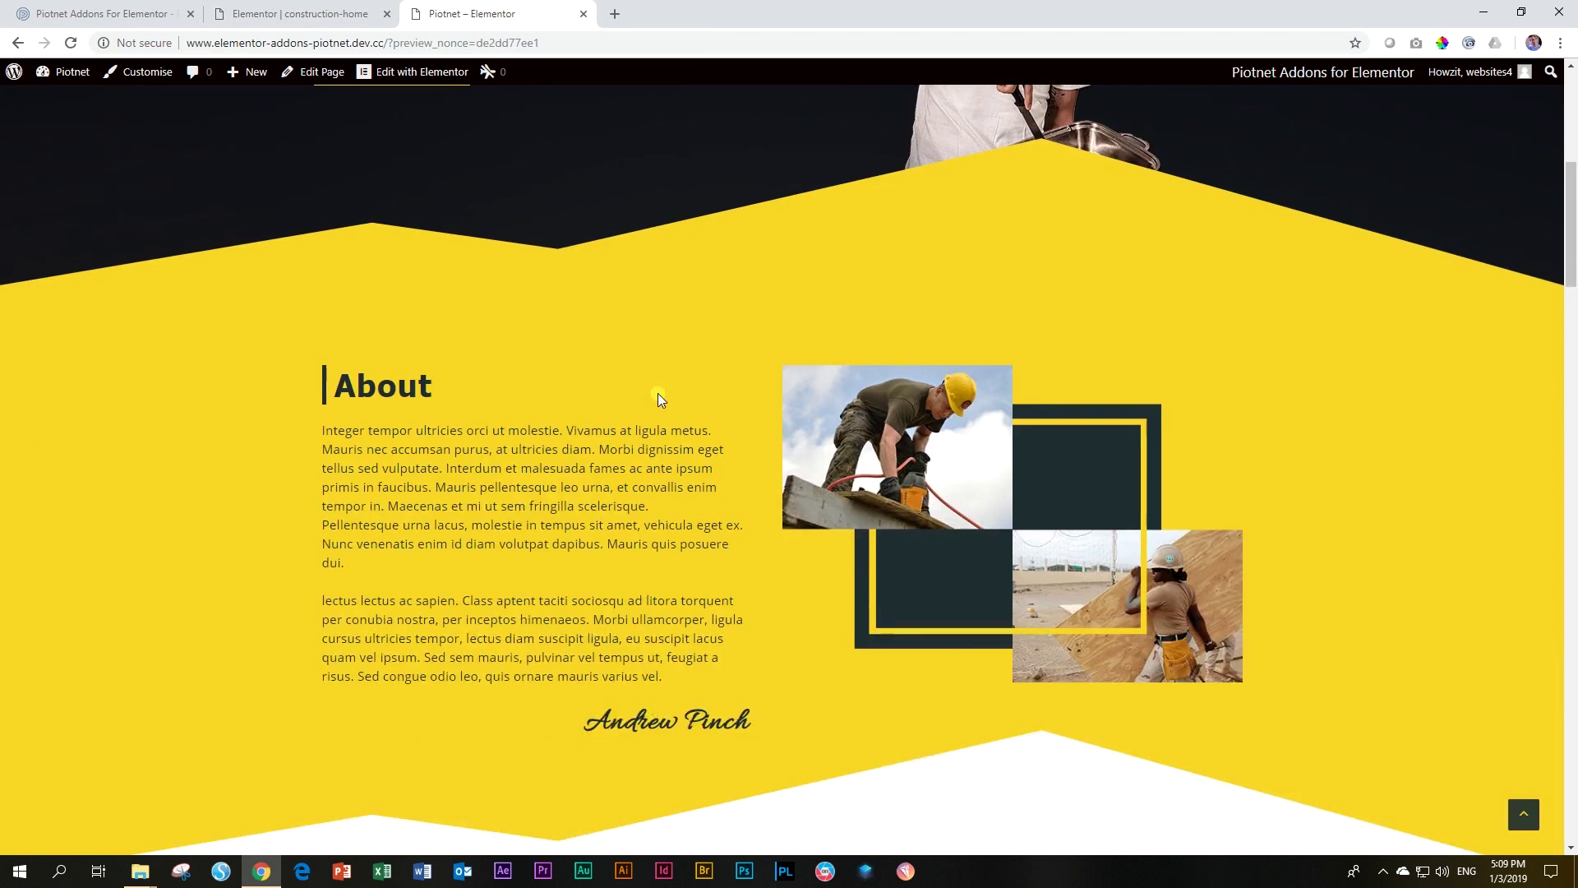
{"action": "scroll", "coordinate": [663, 388], "scroll_direction": "down", "scroll_amount": 4}
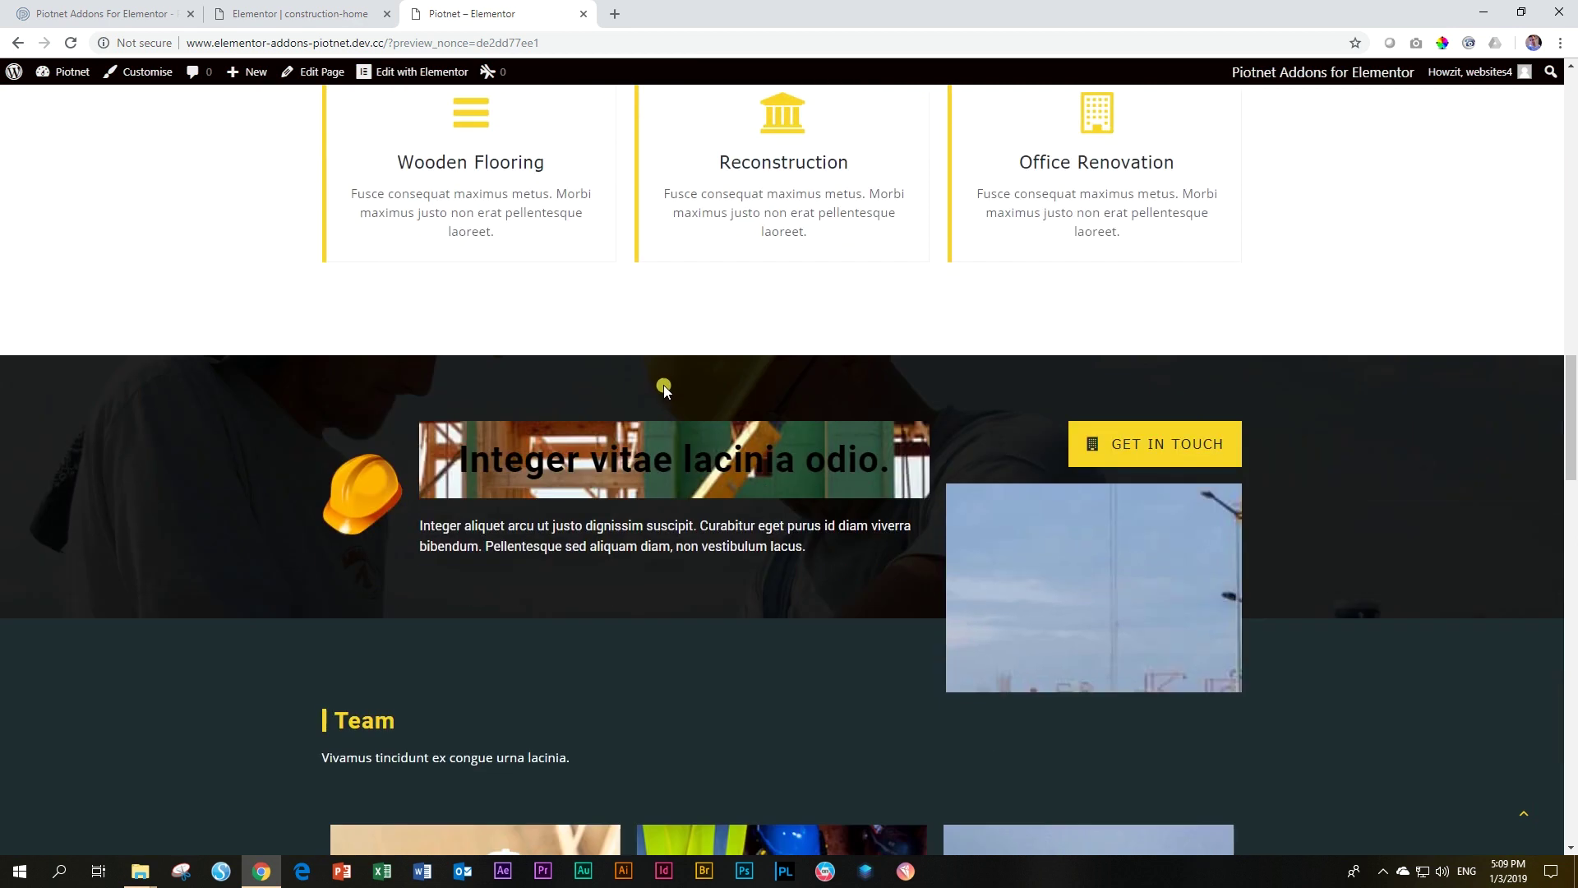
{"action": "scroll", "coordinate": [663, 388], "scroll_direction": "up", "scroll_amount": 4}
{"action": "scroll", "coordinate": [663, 388], "scroll_direction": "down", "scroll_amount": 4}
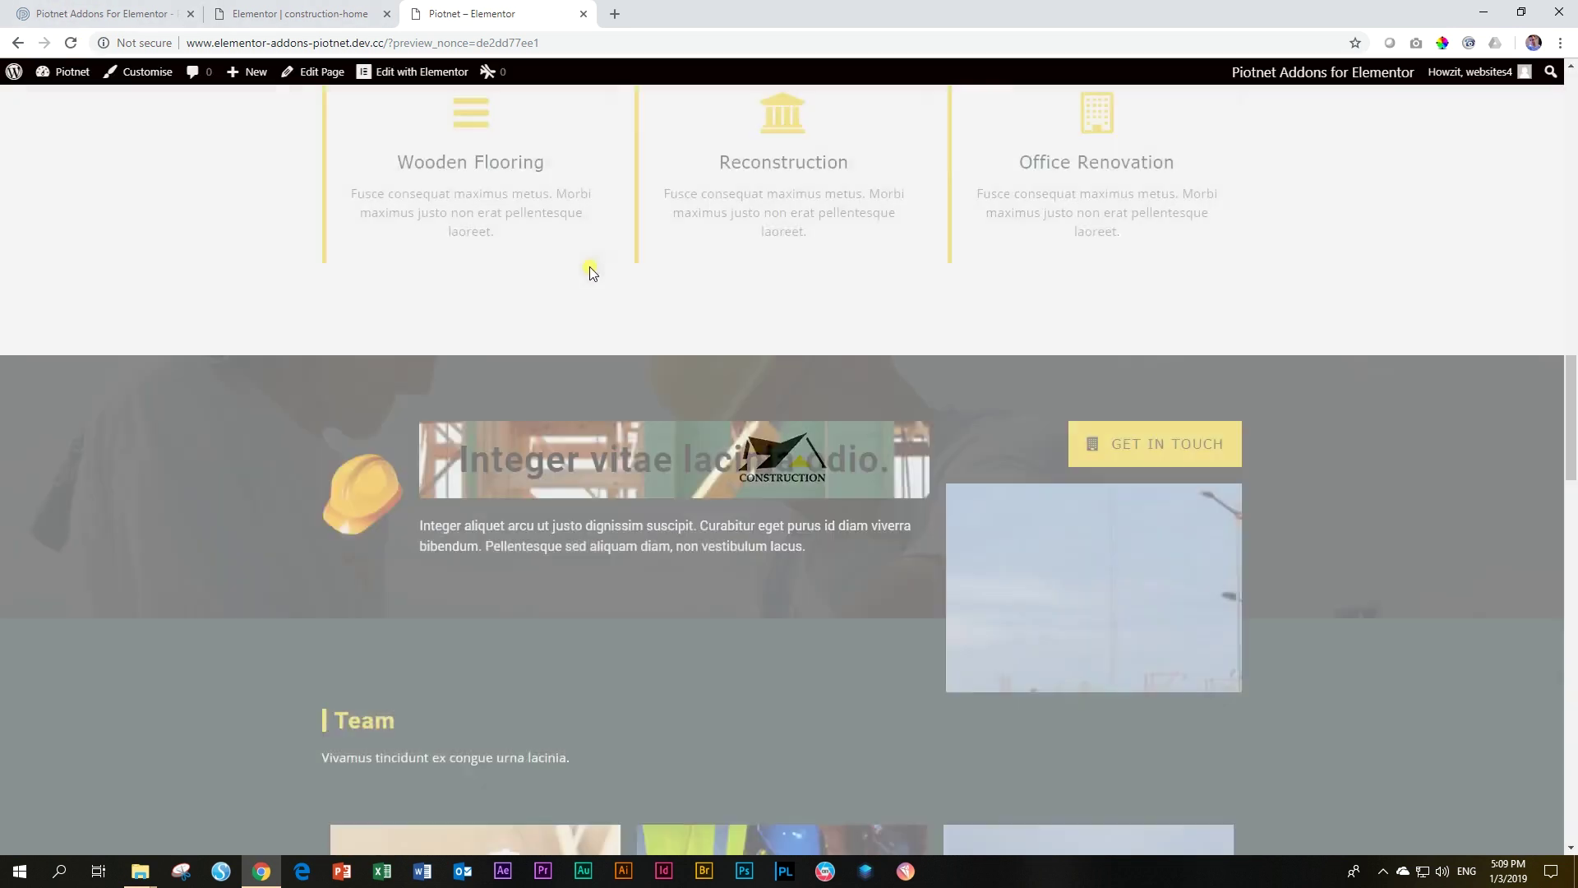
{"action": "scroll", "coordinate": [1077, 321], "scroll_direction": "down", "scroll_amount": 3}
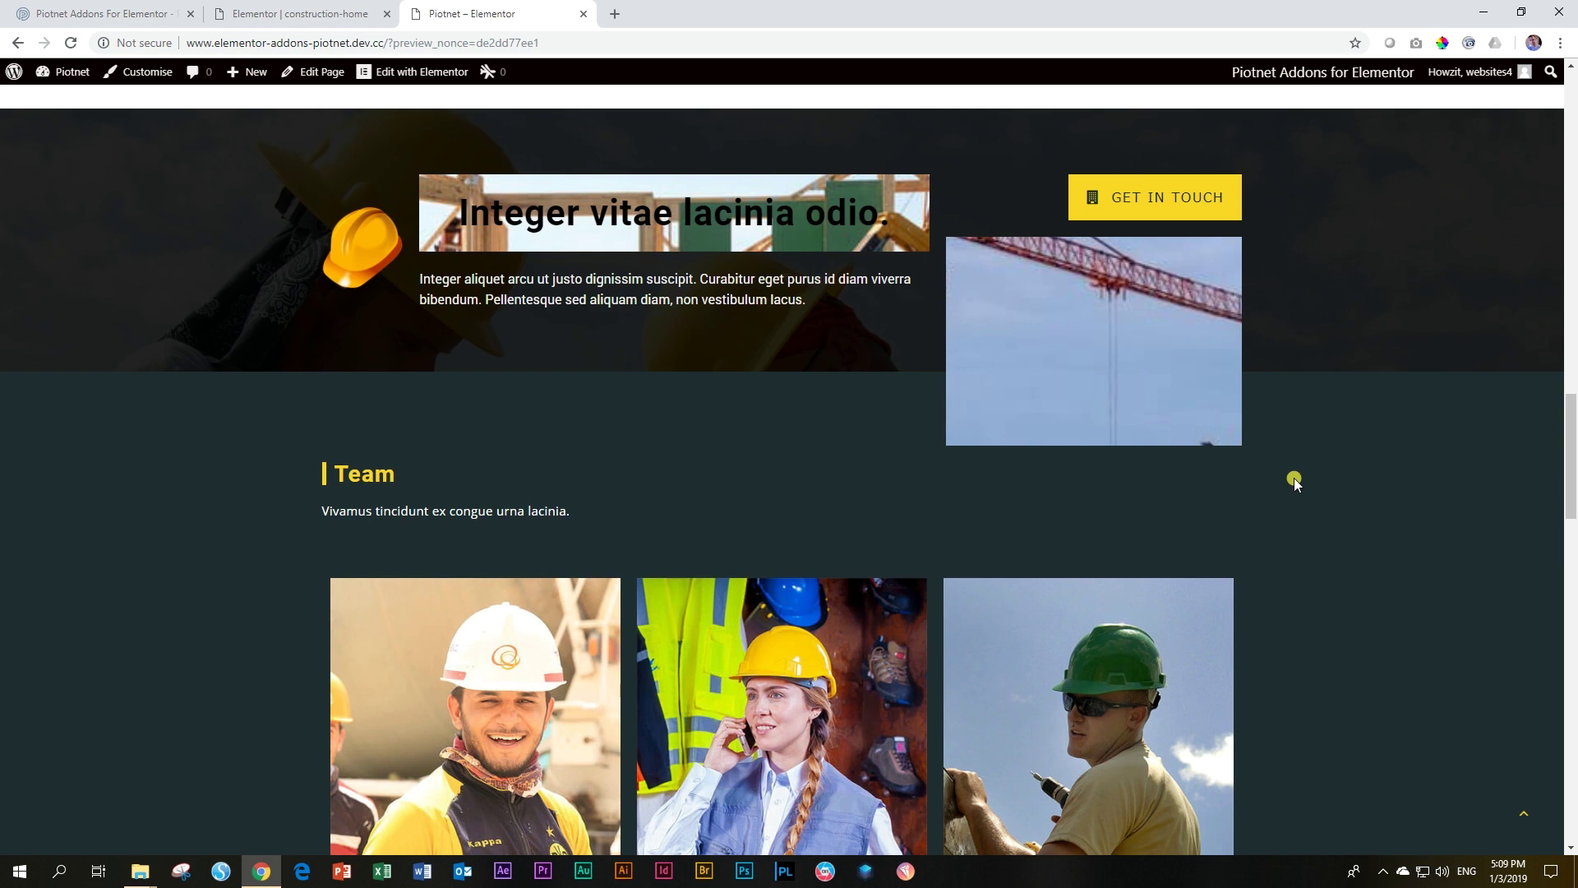
{"action": "scroll", "coordinate": [1129, 433], "scroll_direction": "up", "scroll_amount": 3}
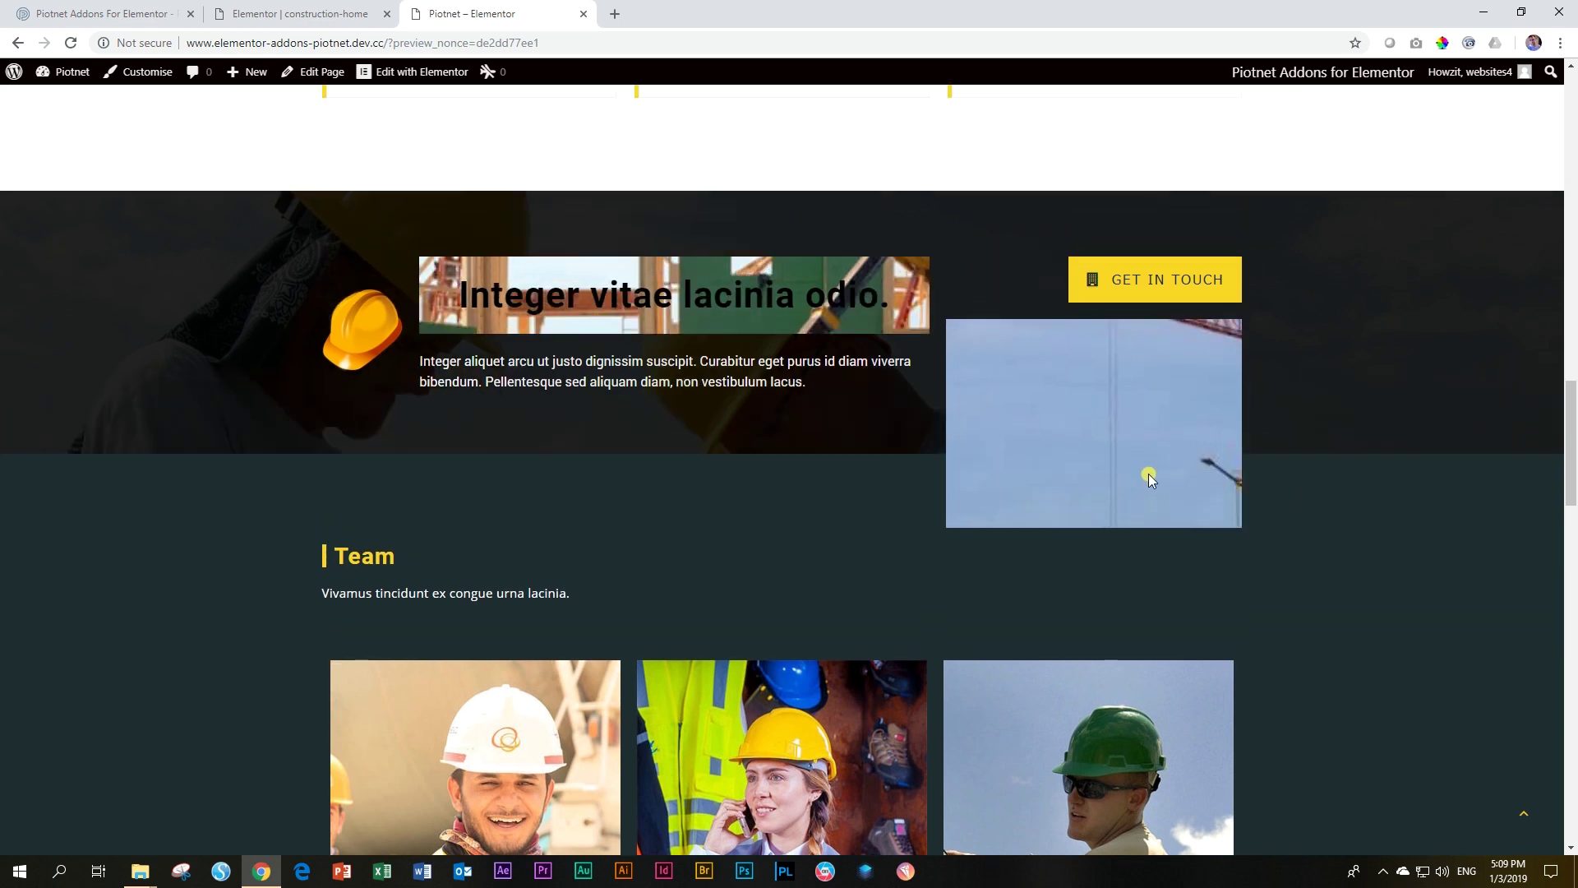
{"action": "scroll", "coordinate": [1170, 534], "scroll_direction": "down", "scroll_amount": 3}
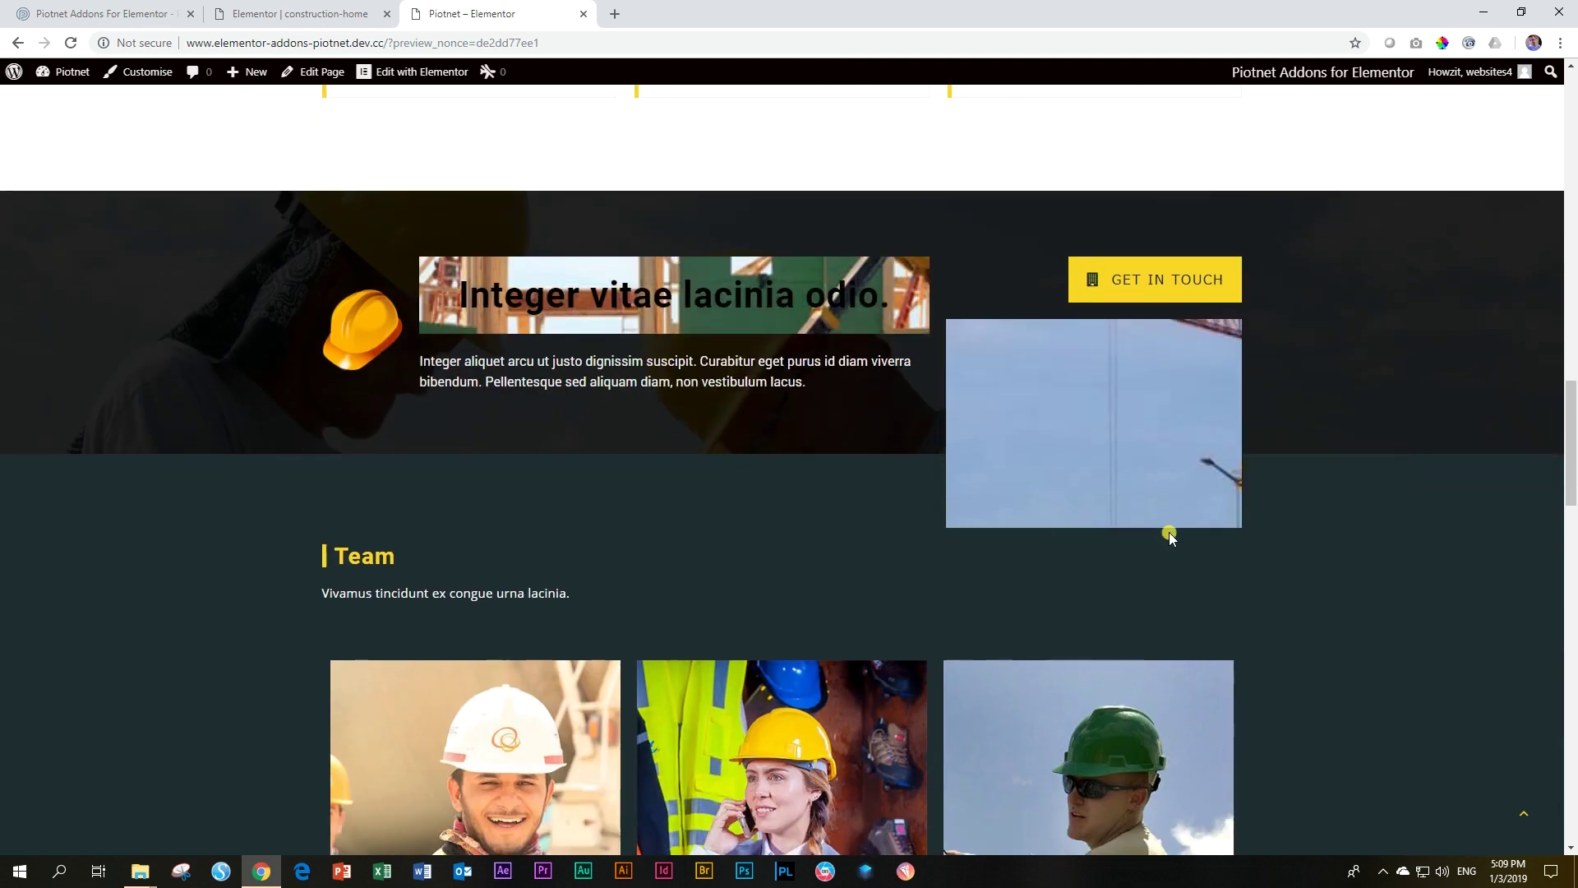